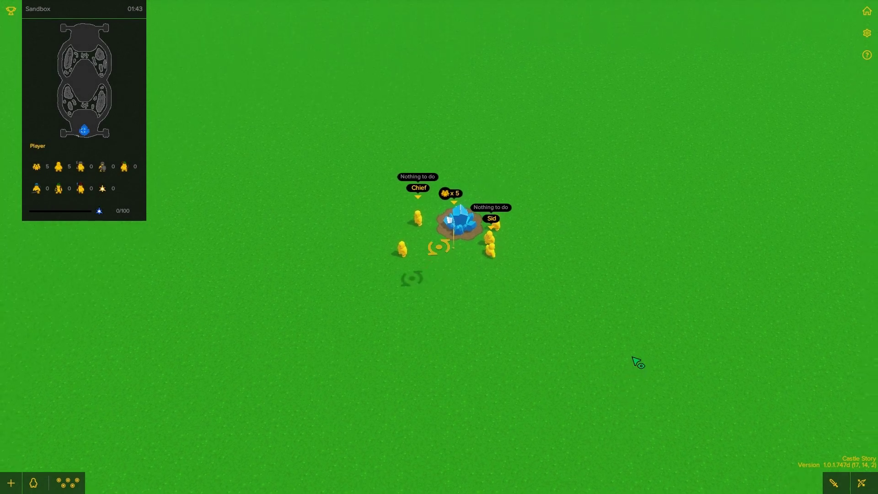
Step: Fly and orbit the camera across the map to the grassy plateau by the bridge
{"action": "left_click_drag", "start_coordinate": [638, 362], "coordinate": [597, 386]}
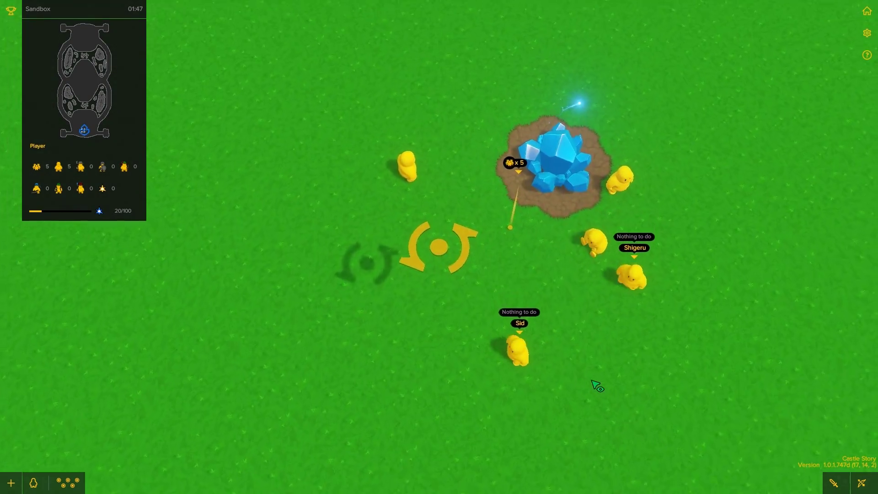
{"action": "scroll", "coordinate": [596, 385], "scroll_direction": "down", "scroll_amount": 3}
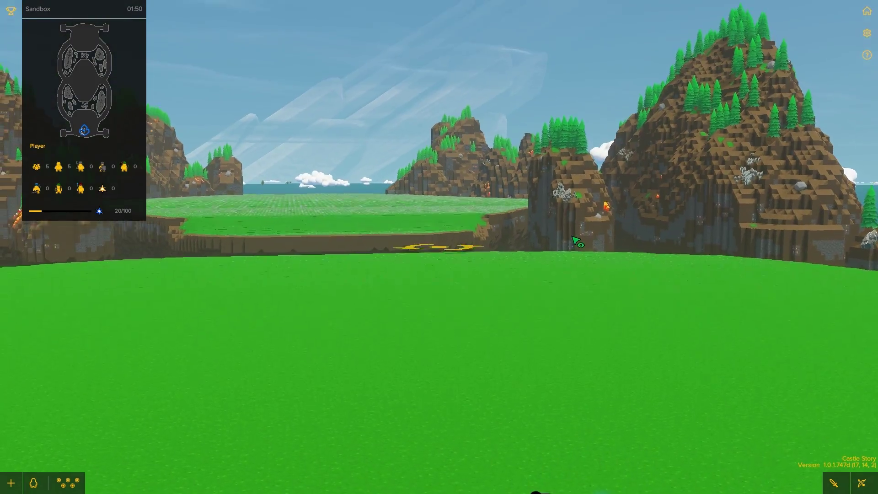
{"action": "left_click_drag", "start_coordinate": [585, 341], "coordinate": [581, 298]}
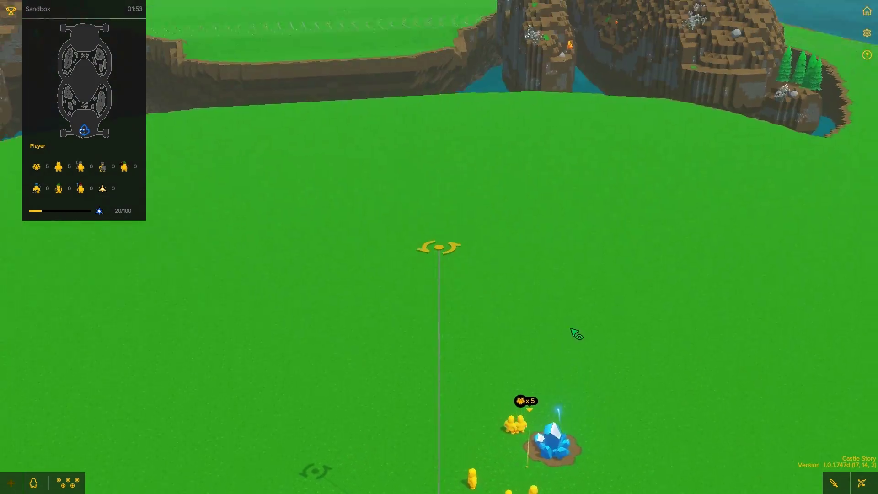
{"action": "key", "text": "w"}
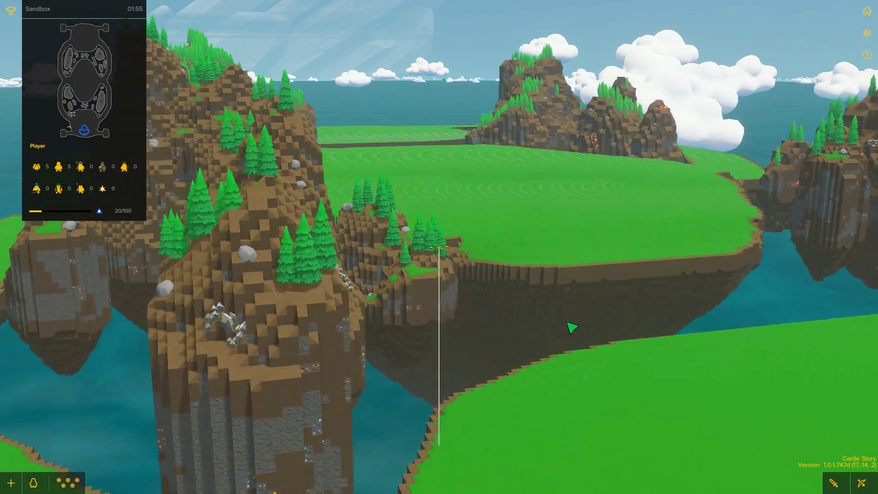
{"action": "key", "text": "w"}
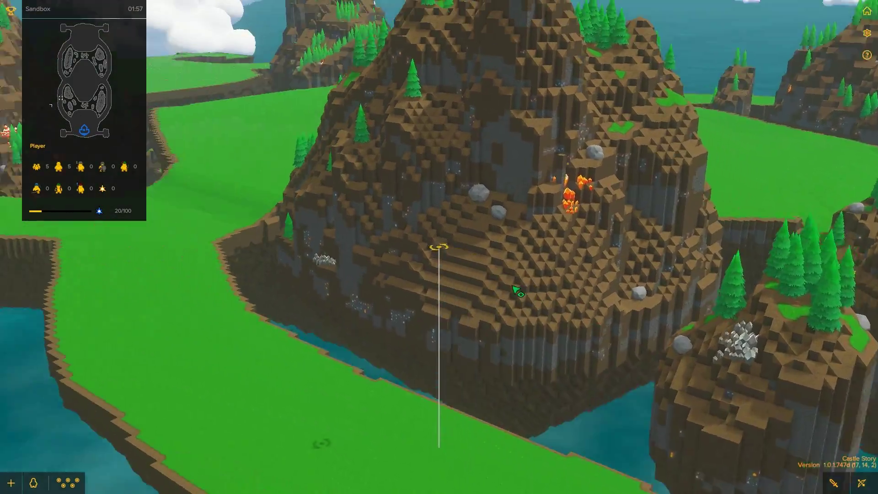
{"action": "key", "text": "w"}
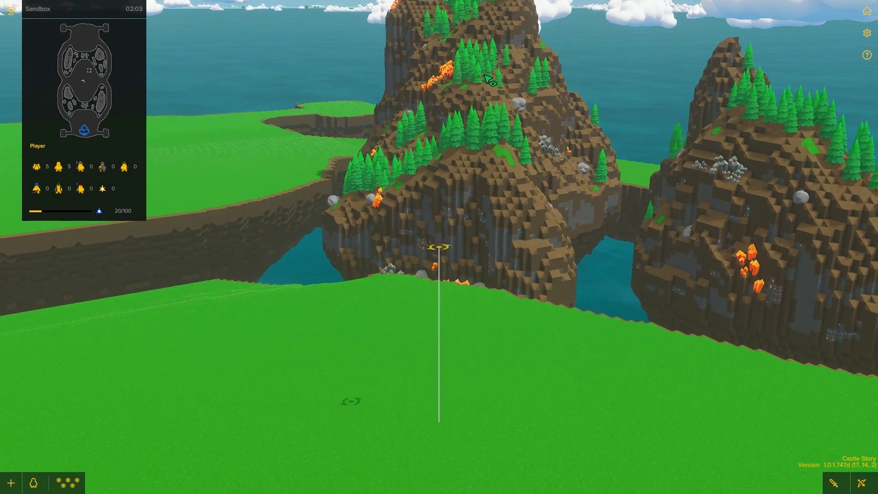
{"action": "key", "text": "e"}
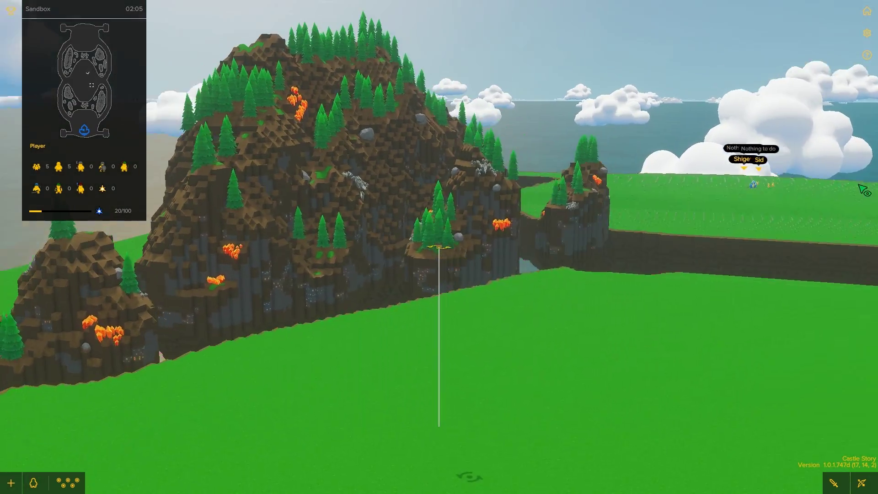
{"action": "key", "text": "s"}
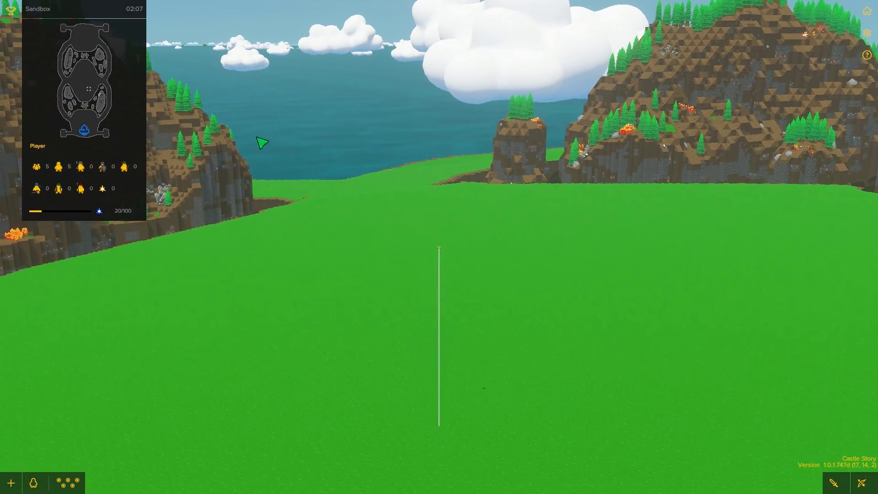
{"action": "key", "text": "q"}
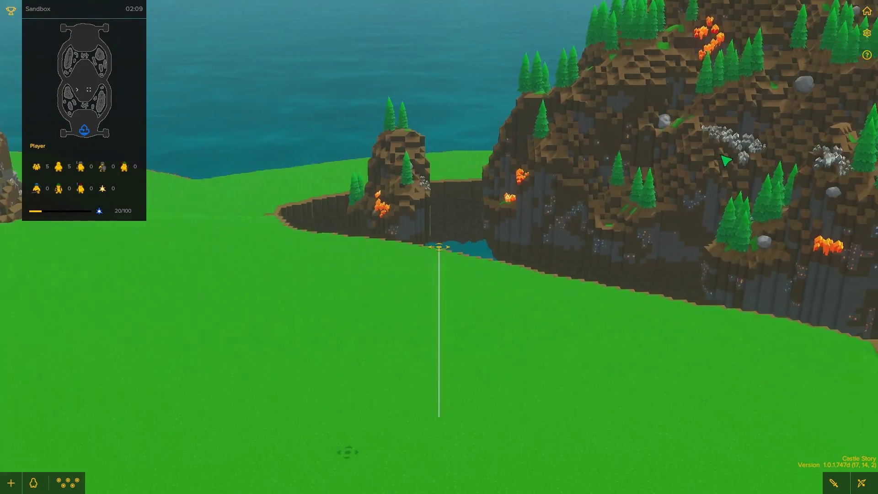
{"action": "key", "text": "q"}
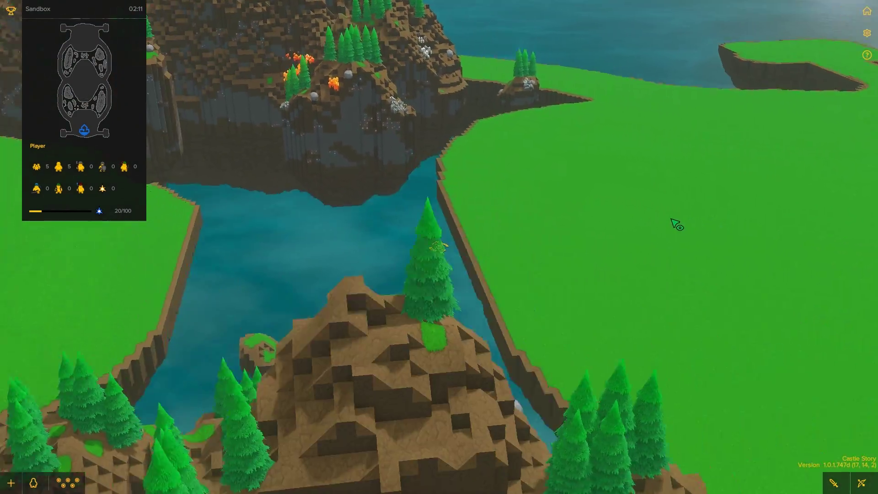
{"action": "key", "text": "w"}
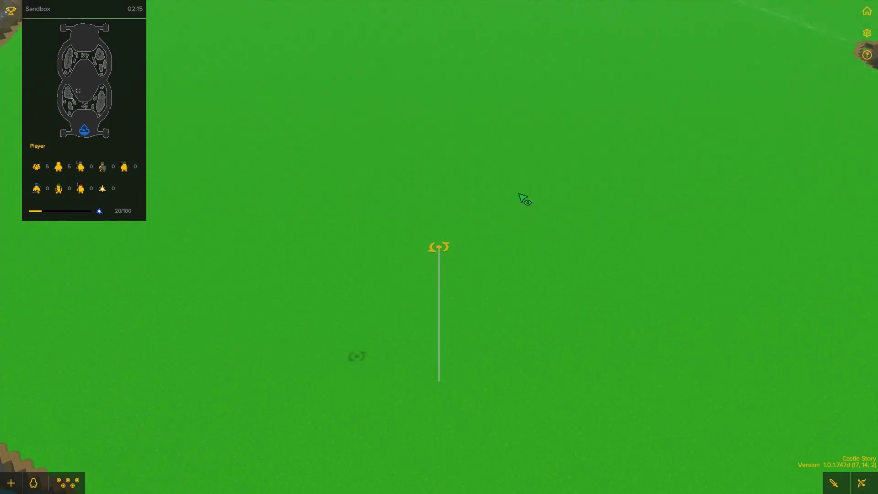
{"action": "scroll", "coordinate": [522, 192], "scroll_direction": "up", "scroll_amount": 5}
{"action": "key", "text": "q"}
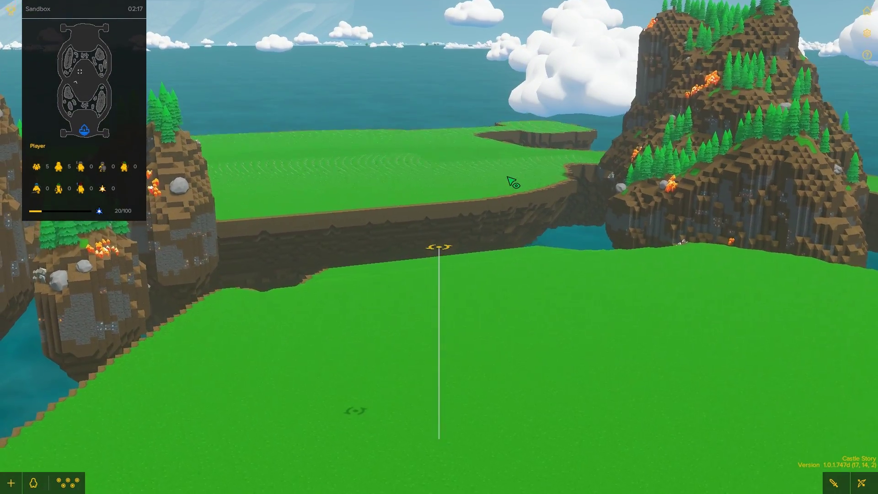
{"action": "scroll", "coordinate": [318, 234], "scroll_direction": "down", "scroll_amount": 3}
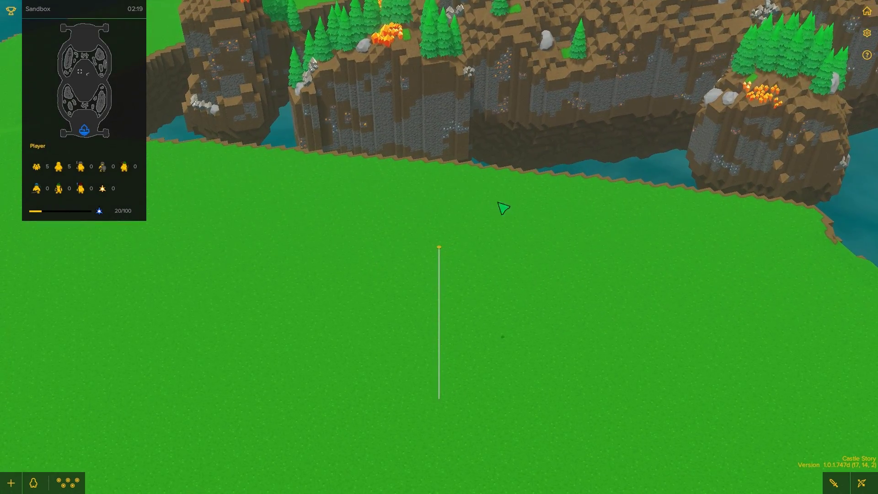
{"action": "key", "text": "q"}
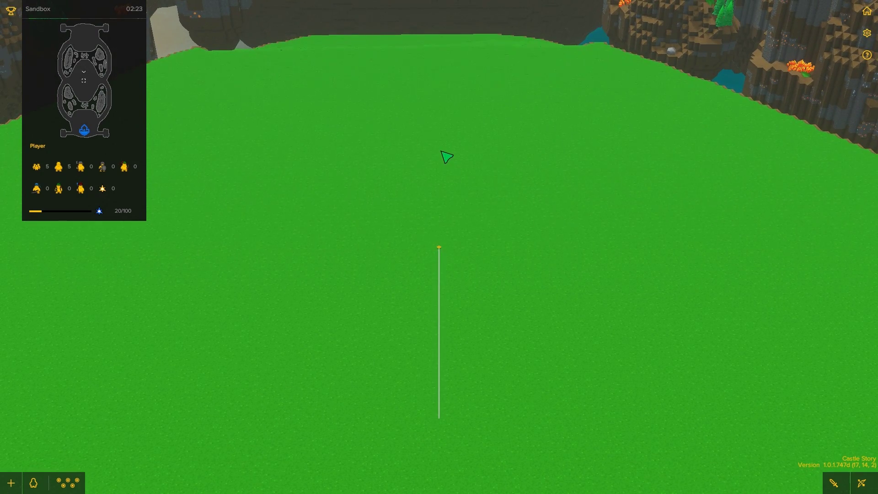
{"action": "scroll", "coordinate": [460, 173], "scroll_direction": "down", "scroll_amount": 5}
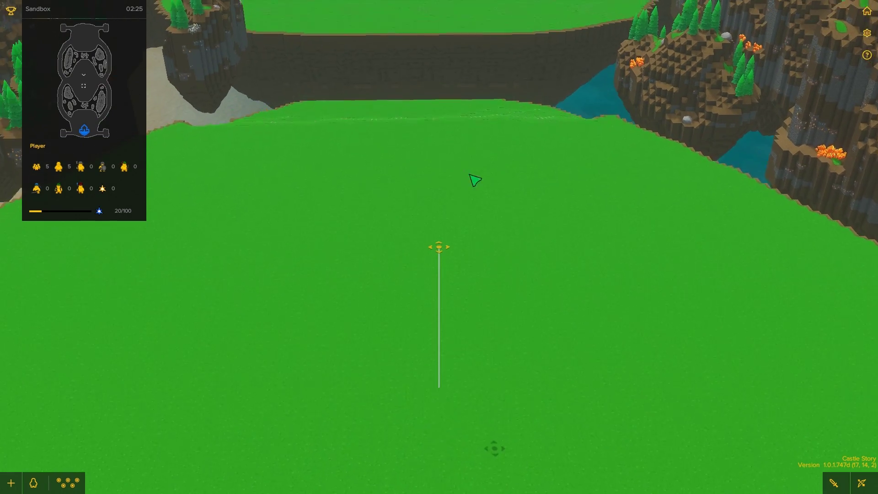
{"action": "key", "text": "w"}
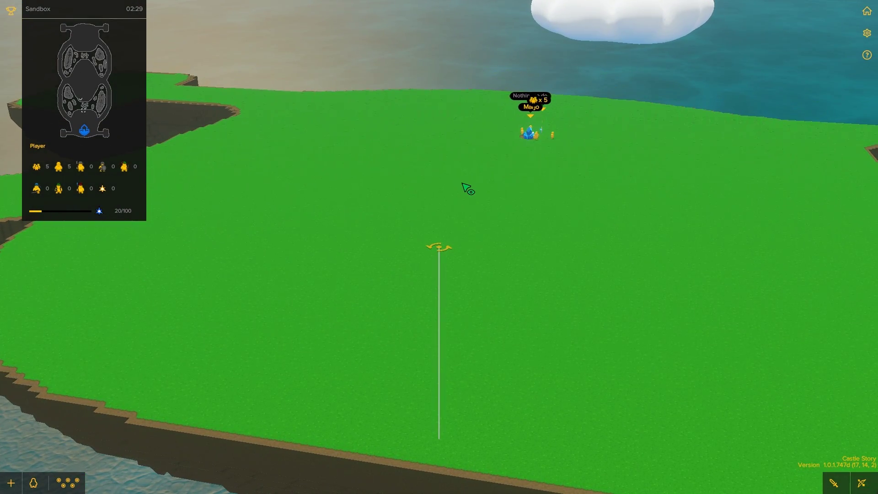
{"action": "scroll", "coordinate": [595, 250], "scroll_direction": "up", "scroll_amount": 1}
{"action": "scroll", "coordinate": [574, 239], "scroll_direction": "up", "scroll_amount": 2}
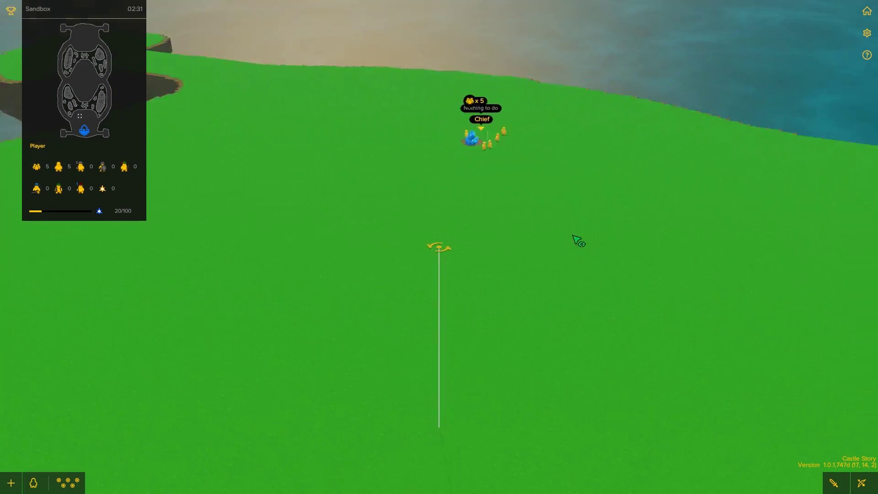
{"action": "scroll", "coordinate": [559, 238], "scroll_direction": "up", "scroll_amount": 2}
{"action": "scroll", "coordinate": [433, 206], "scroll_direction": "up", "scroll_amount": 3}
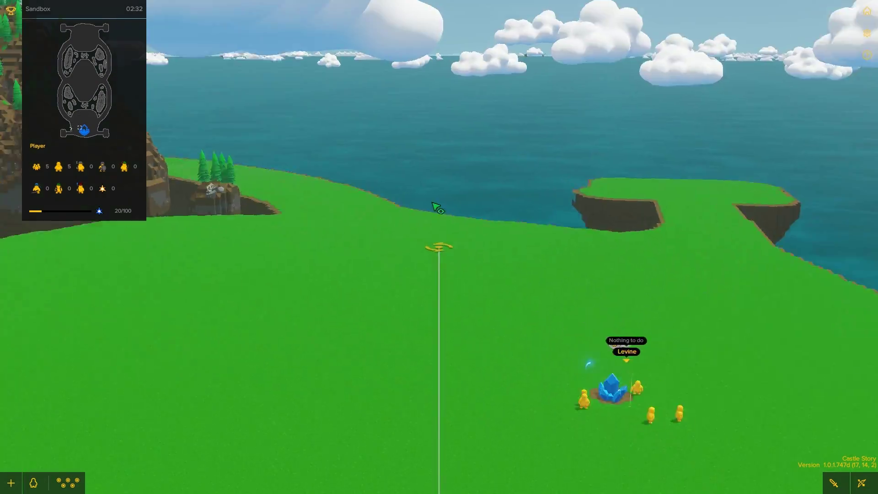
{"action": "key", "text": "q"}
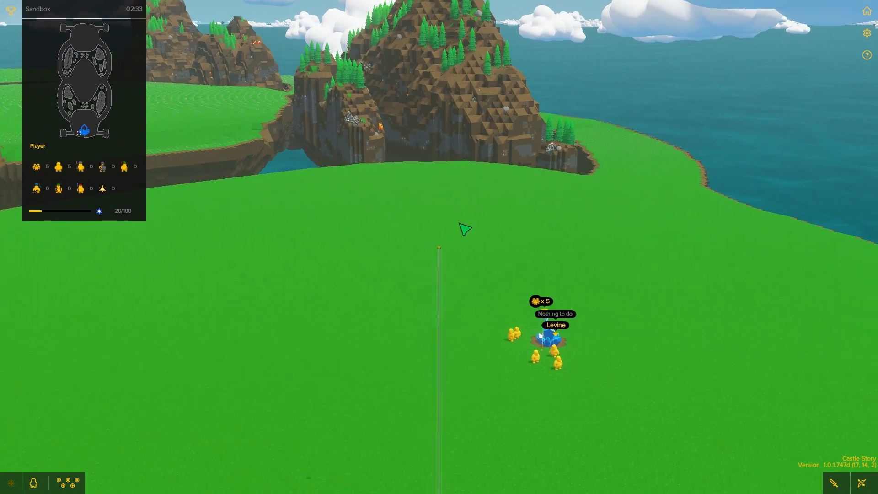
{"action": "scroll", "coordinate": [287, 284], "scroll_direction": "down", "scroll_amount": 2}
{"action": "scroll", "coordinate": [294, 276], "scroll_direction": "down", "scroll_amount": 2}
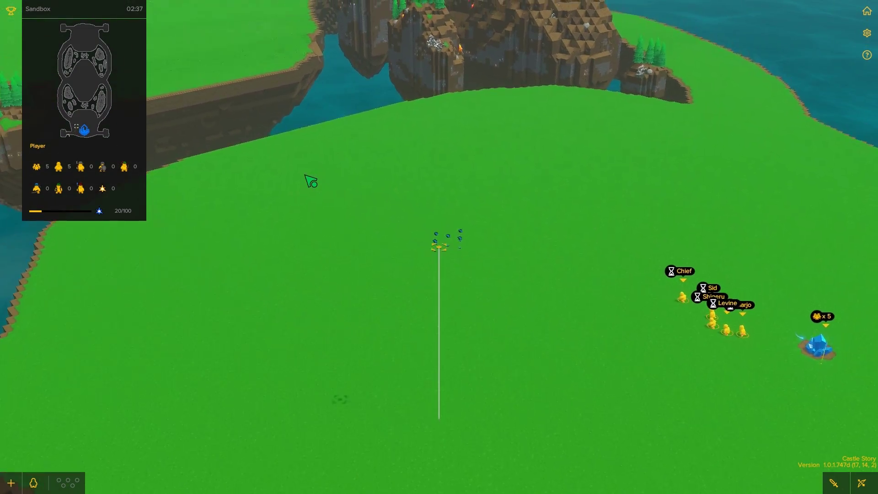
{"action": "scroll", "coordinate": [373, 215], "scroll_direction": "up", "scroll_amount": 2}
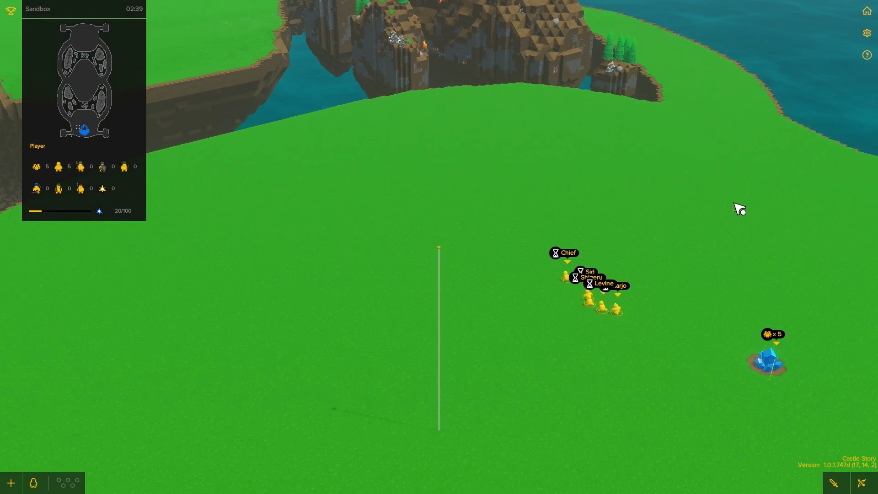
{"action": "key", "text": "q"}
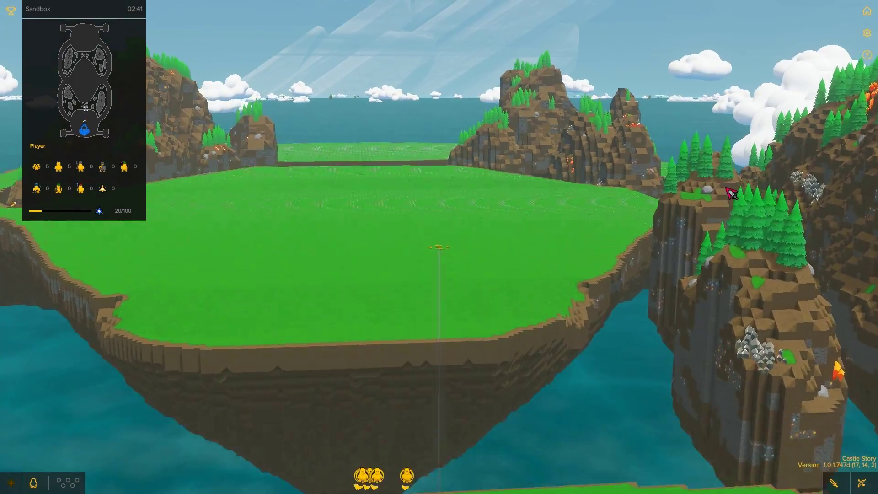
{"action": "key", "text": "q"}
{"action": "scroll", "coordinate": [816, 216], "scroll_direction": "down", "scroll_amount": 3}
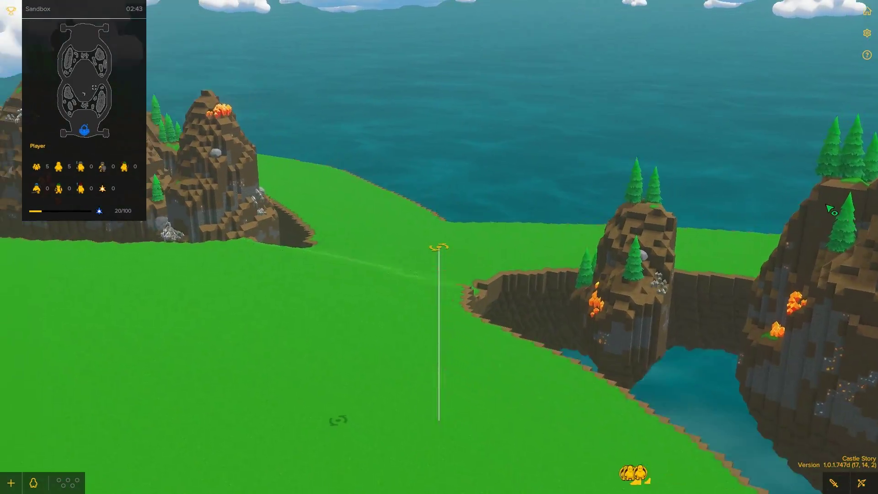
{"action": "key", "text": "q"}
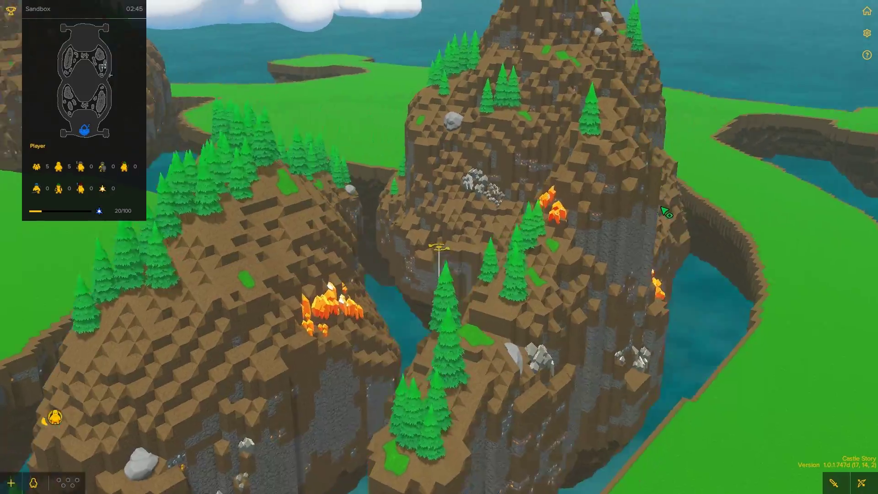
{"action": "key", "text": "q"}
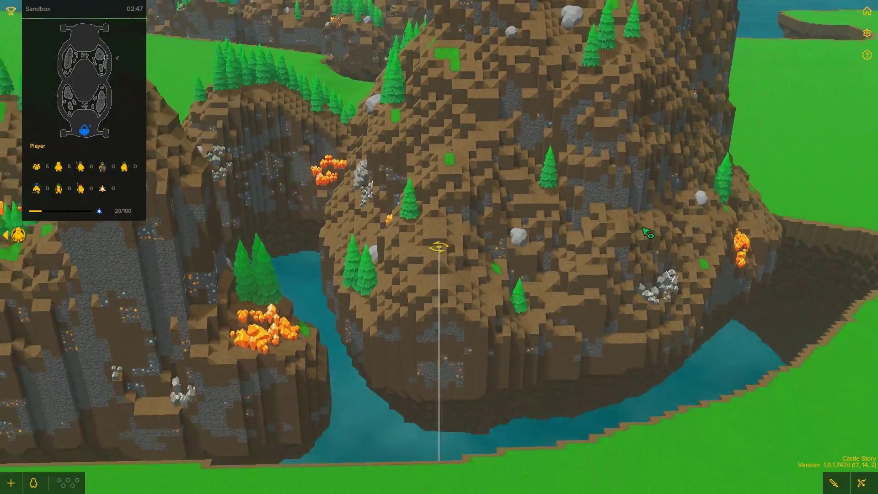
{"action": "key", "text": "q"}
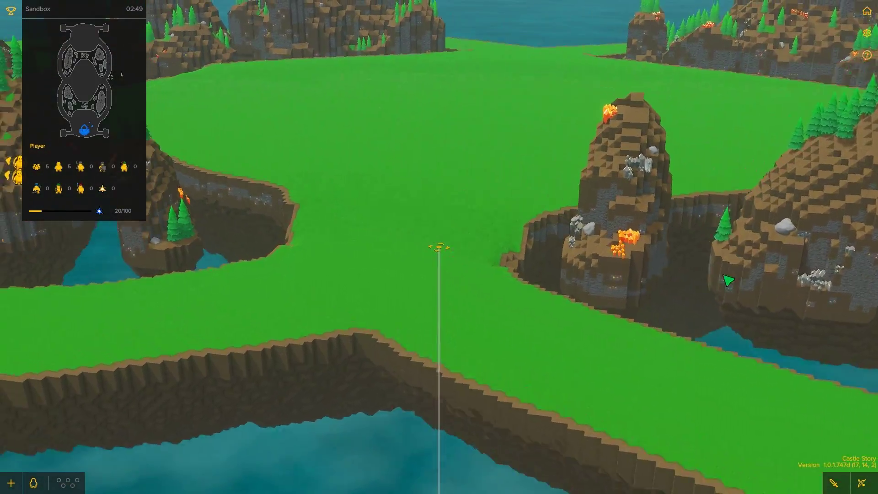
{"action": "key", "text": "q"}
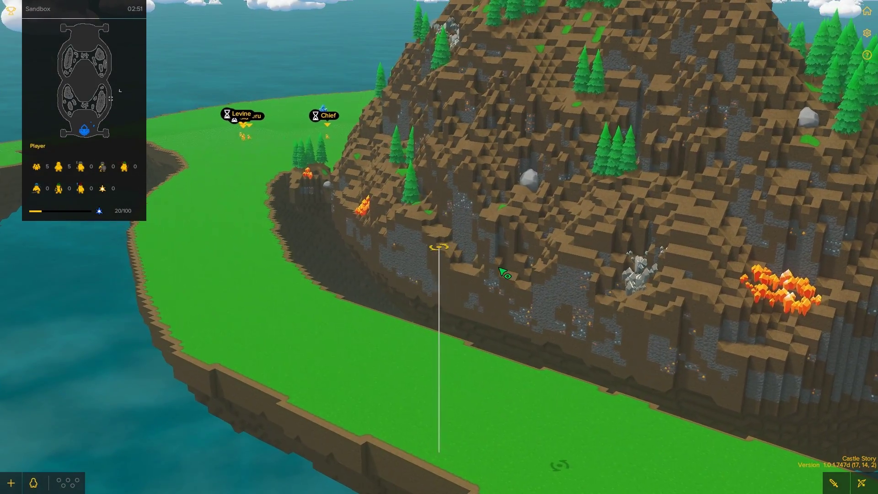
{"action": "key", "text": "q"}
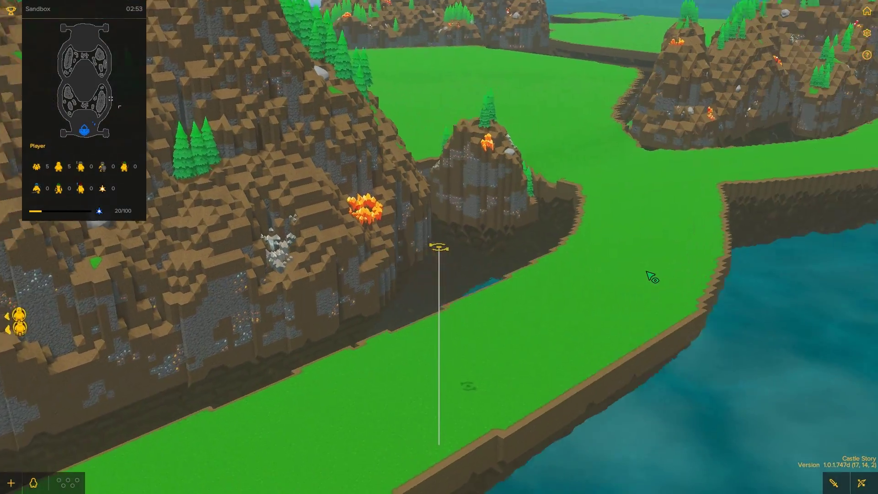
{"action": "key", "text": "q"}
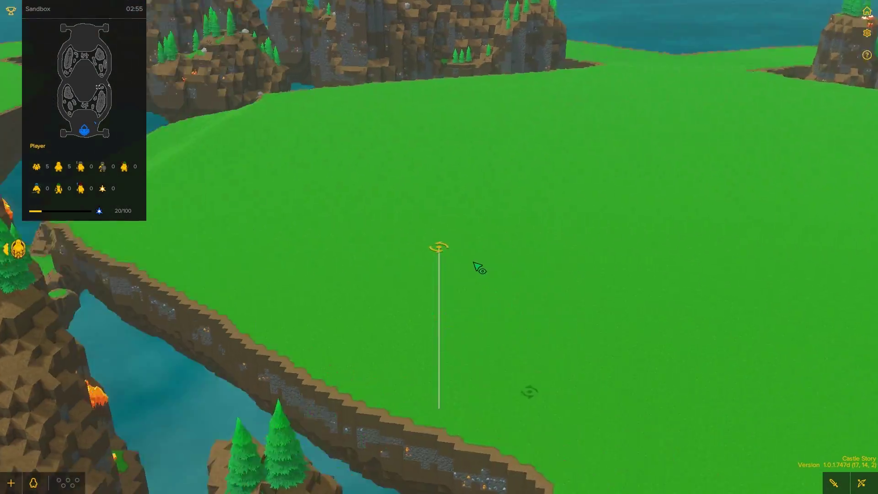
{"action": "key", "text": "q"}
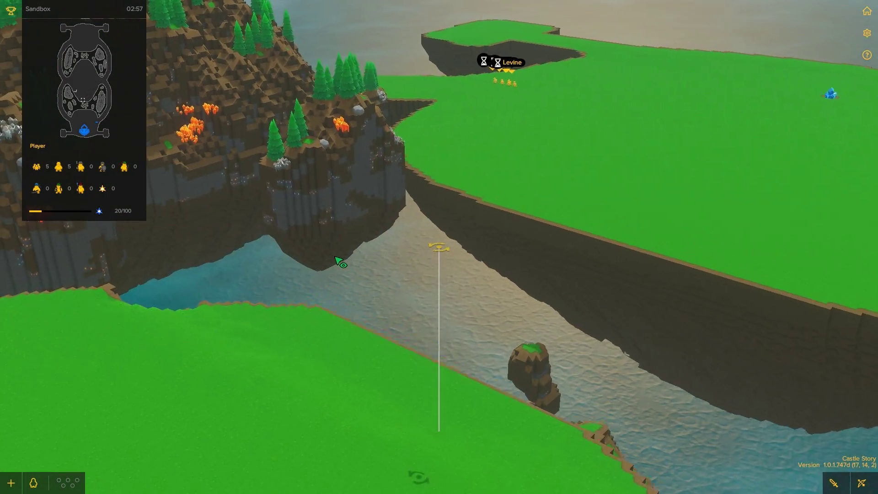
{"action": "key", "text": "q"}
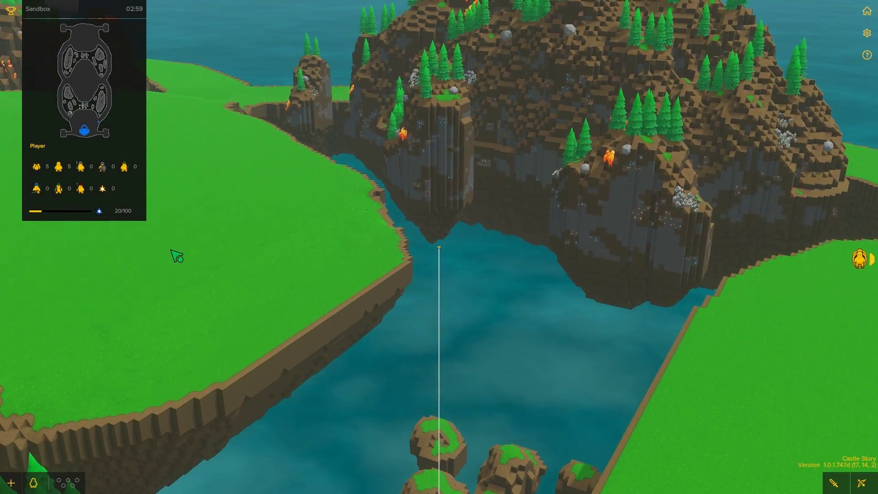
{"action": "key", "text": "q"}
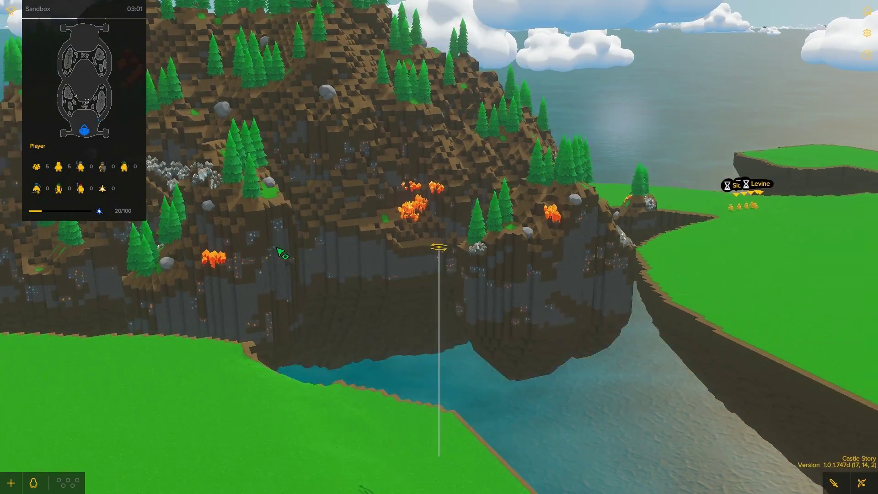
{"action": "key", "text": "q"}
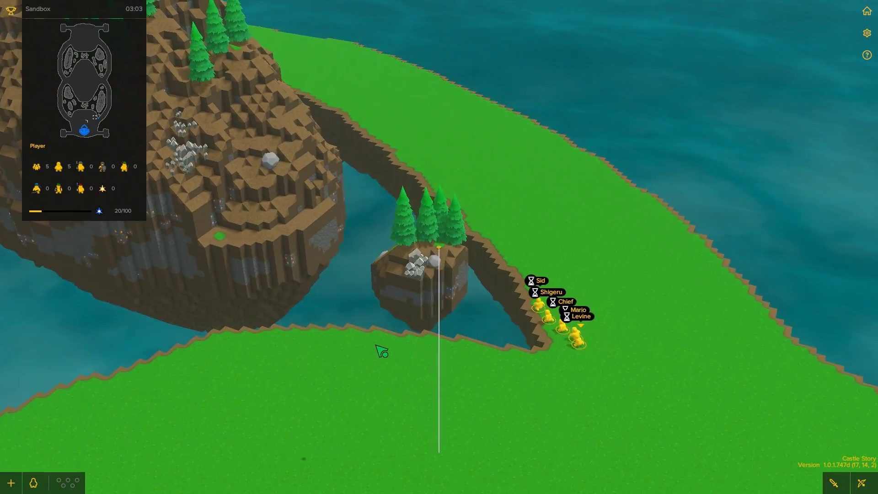
{"action": "key", "text": "q"}
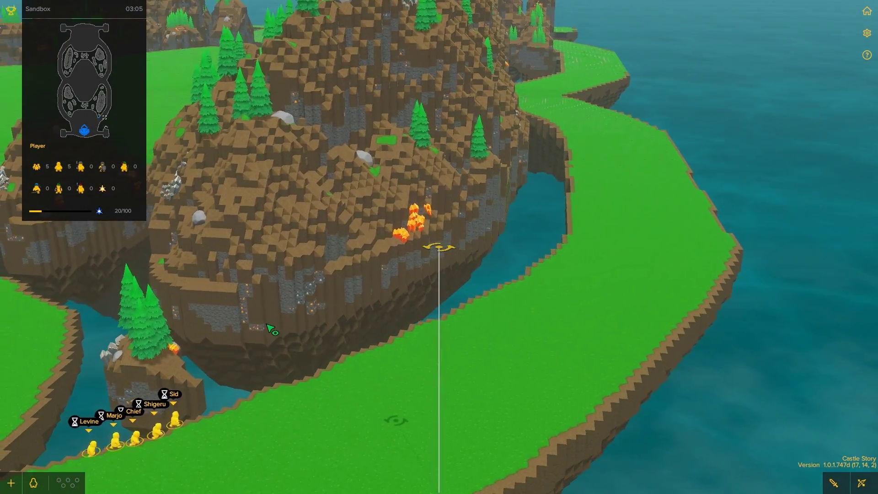
{"action": "key", "text": "q"}
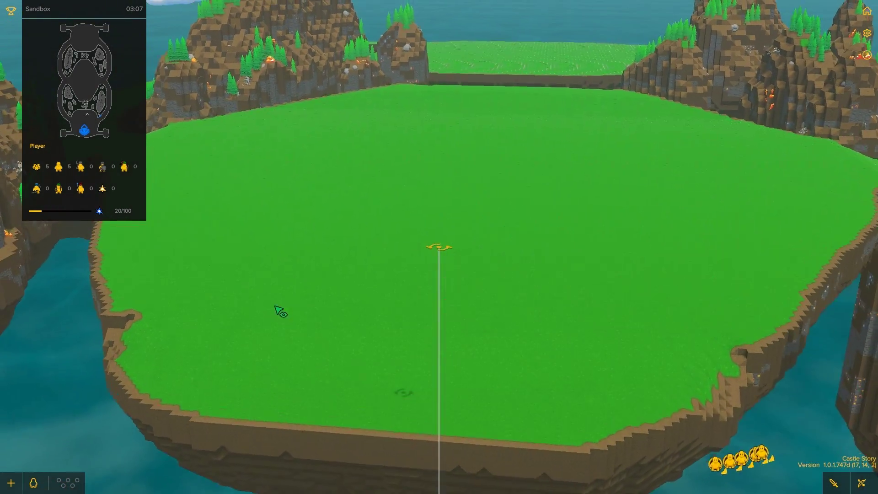
{"action": "key", "text": "q"}
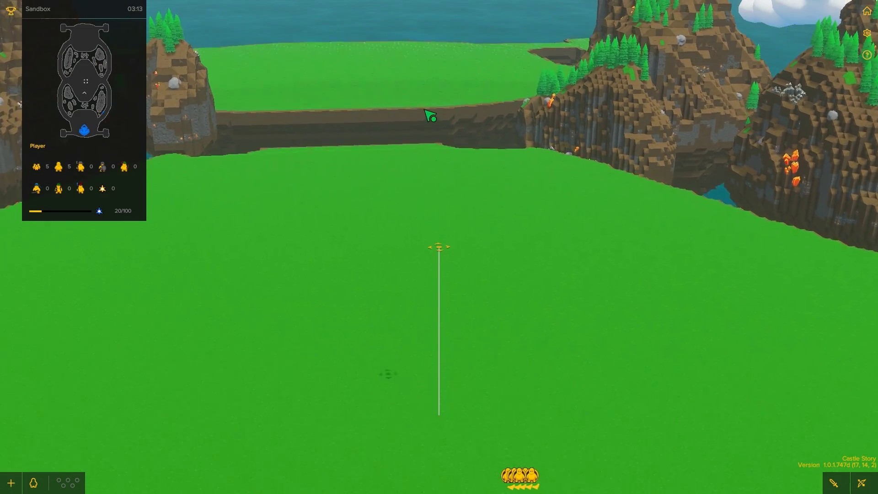
{"action": "key", "text": "w"}
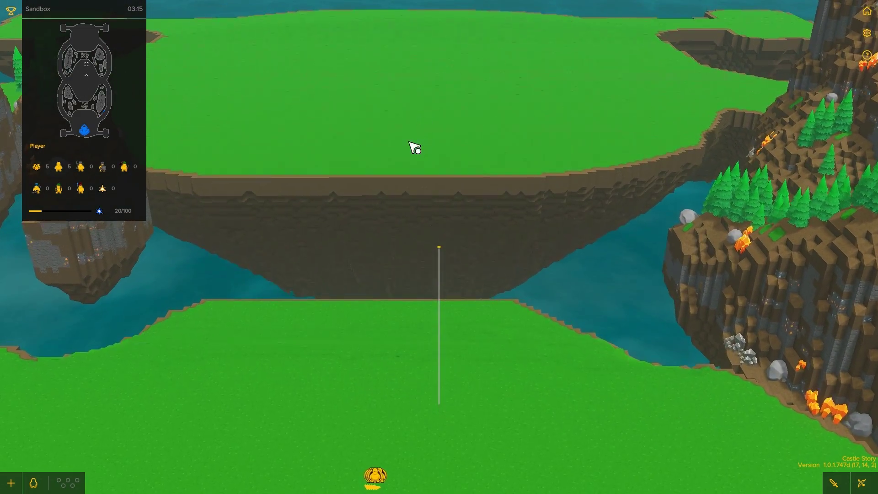
{"action": "key", "text": "w"}
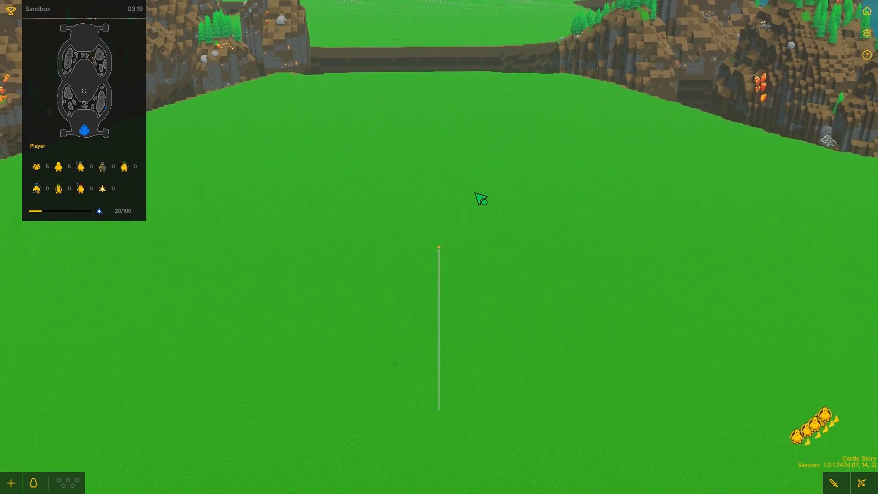
{"action": "key", "text": "e"}
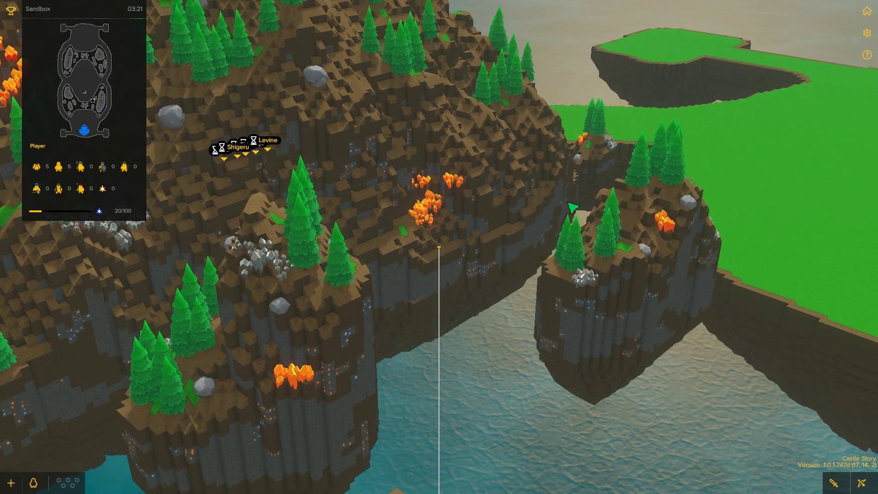
{"action": "key", "text": "e"}
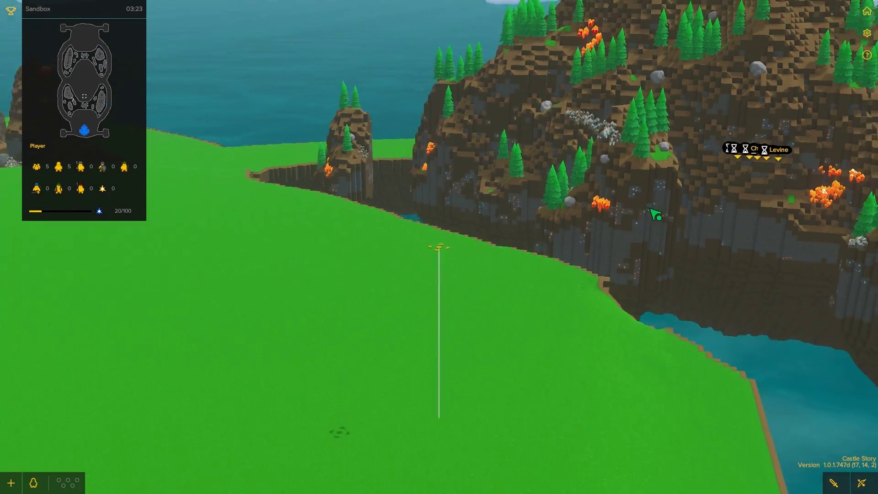
{"action": "key", "text": "e"}
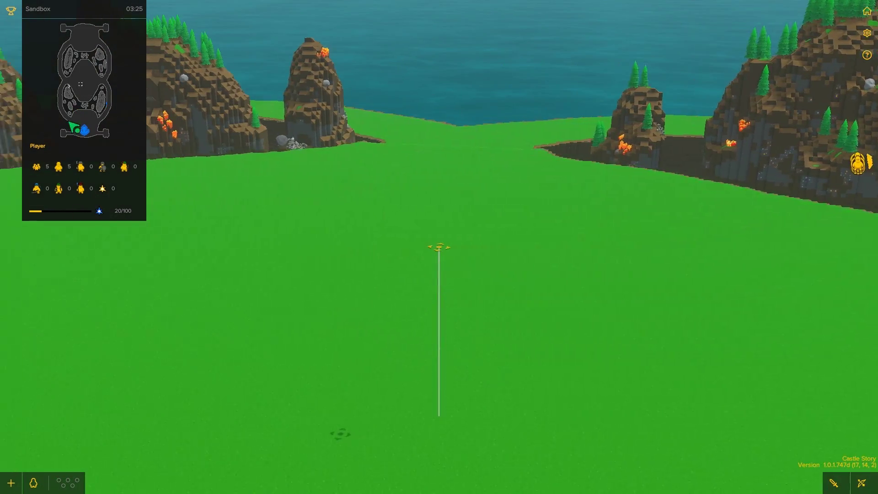
{"action": "key", "text": "e"}
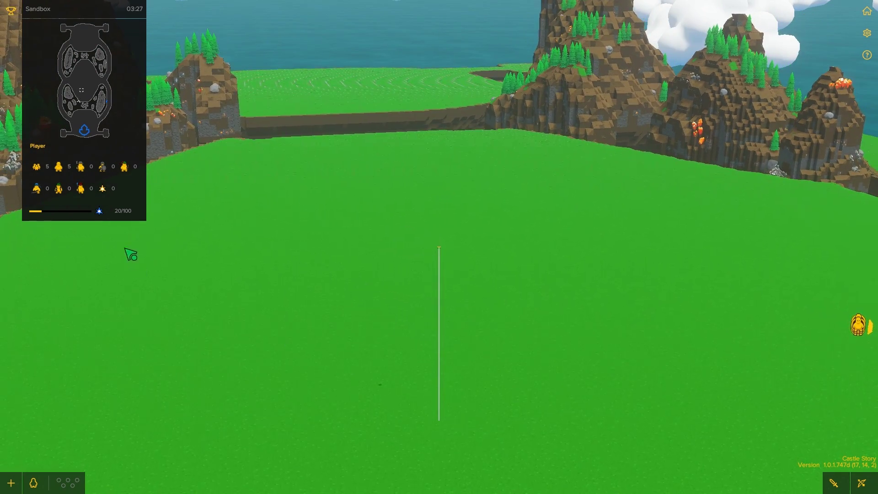
Step: Open the new-task list and settings, pause and resume, then open the debug tools
{"action": "left_click", "coordinate": [11, 483]}
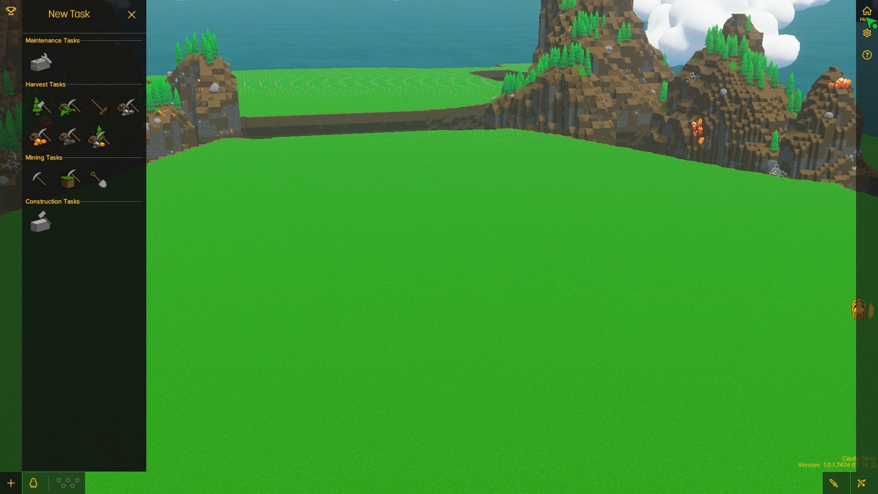
{"action": "left_click", "coordinate": [868, 35]}
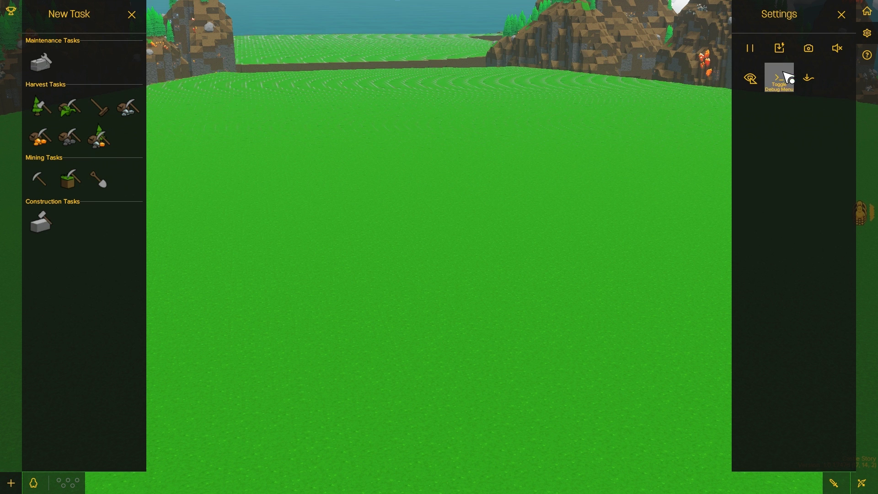
{"action": "key", "text": "Escape"}
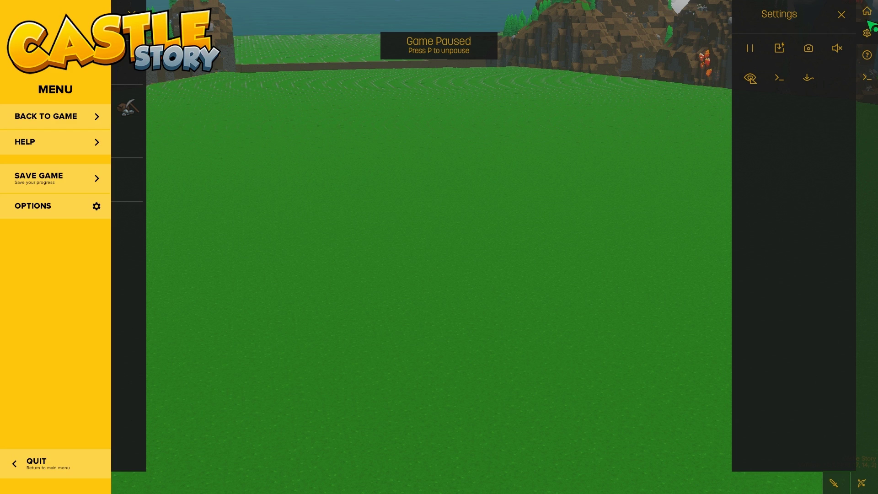
{"action": "key", "text": "Escape"}
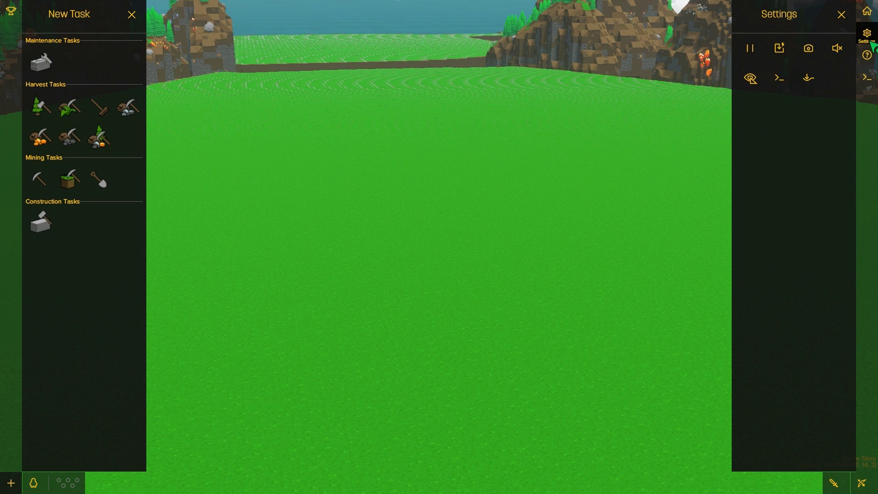
{"action": "left_click", "coordinate": [867, 78]}
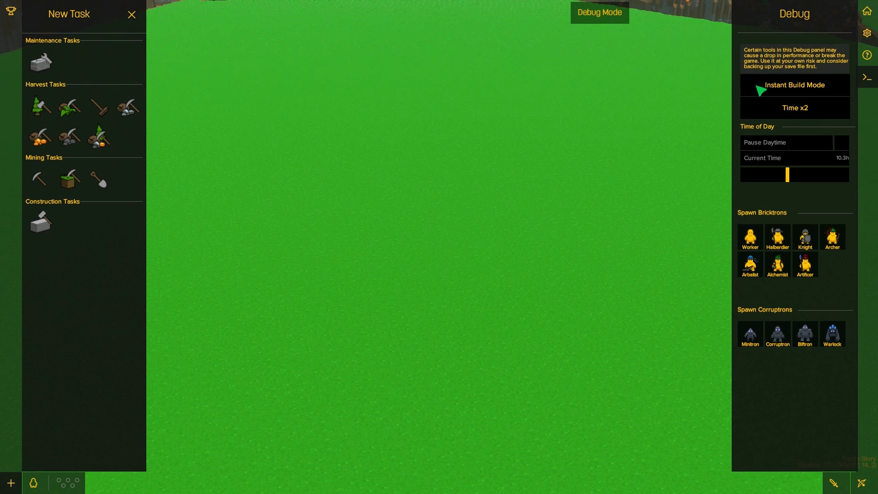
{"action": "scroll", "coordinate": [561, 166], "scroll_direction": "down", "scroll_amount": 3}
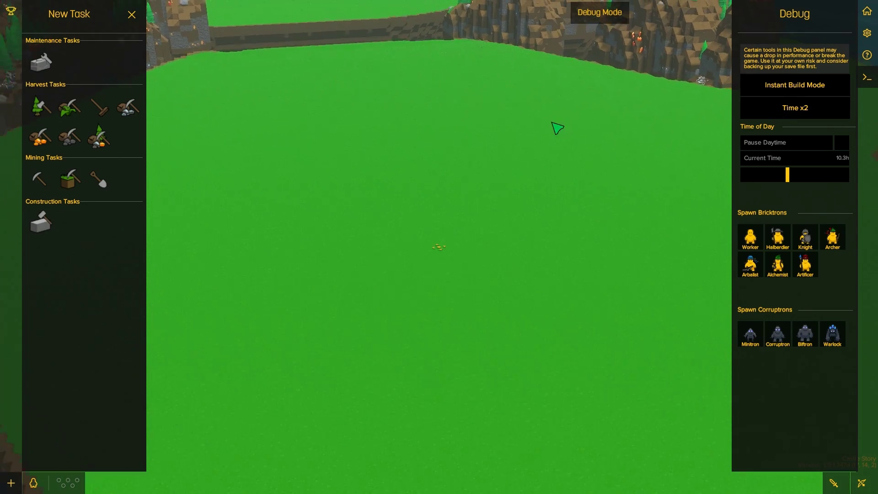
{"action": "scroll", "coordinate": [556, 129], "scroll_direction": "down", "scroll_amount": 3}
{"action": "scroll", "coordinate": [648, 118], "scroll_direction": "down", "scroll_amount": 3}
{"action": "scroll", "coordinate": [647, 120], "scroll_direction": "up", "scroll_amount": 5}
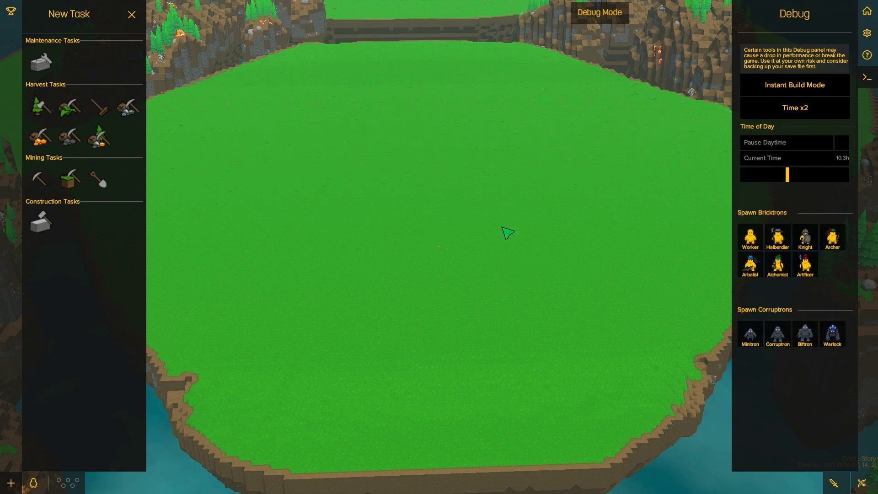
{"action": "scroll", "coordinate": [506, 222], "scroll_direction": "up", "scroll_amount": 3}
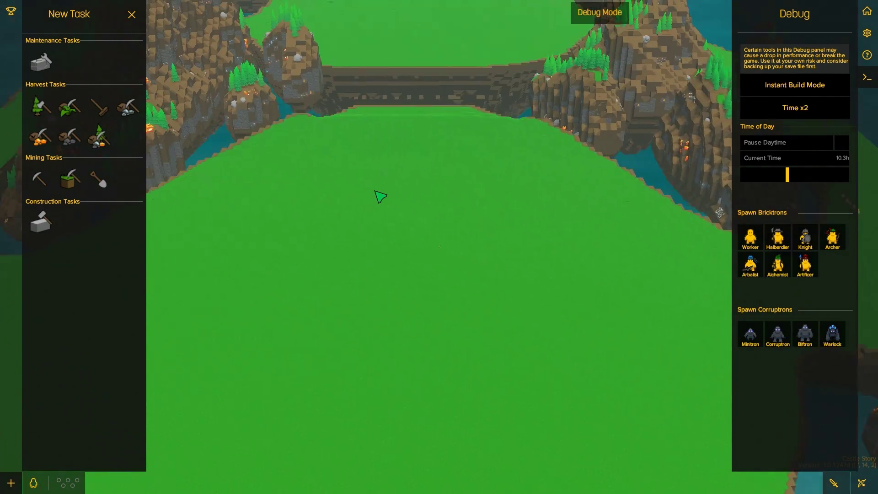
{"action": "scroll", "coordinate": [253, 131], "scroll_direction": "down", "scroll_amount": 2}
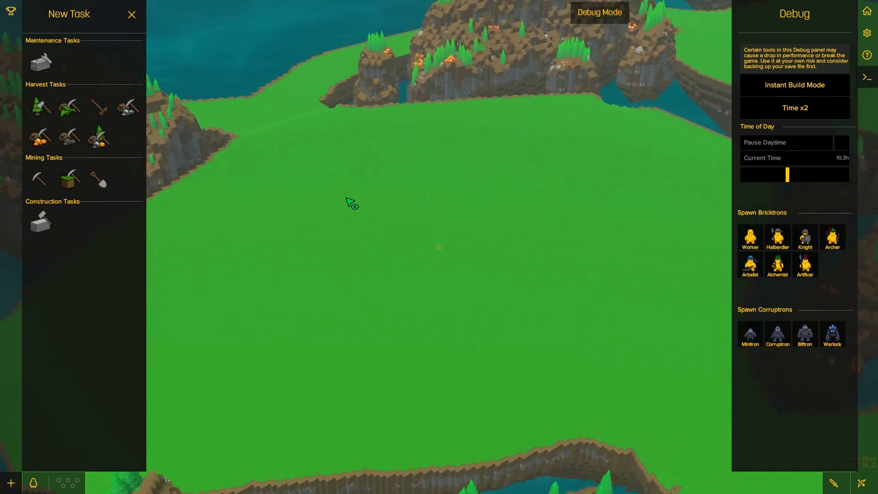
{"action": "mouse_move", "coordinate": [418, 196]}
{"action": "left_mouse_down"}
{"action": "mouse_move", "coordinate": [311, 227]}
{"action": "mouse_move", "coordinate": [425, 340]}
{"action": "mouse_move", "coordinate": [400, 420]}
{"action": "mouse_move", "coordinate": [424, 435]}
{"action": "mouse_move", "coordinate": [415, 444]}
{"action": "mouse_move", "coordinate": [383, 386]}
{"action": "mouse_move", "coordinate": [398, 294]}
{"action": "mouse_move", "coordinate": [444, 226]}
{"action": "mouse_move", "coordinate": [575, 163]}
{"action": "mouse_move", "coordinate": [604, 138]}
{"action": "mouse_move", "coordinate": [547, 196]}
{"action": "mouse_move", "coordinate": [529, 243]}
{"action": "mouse_move", "coordinate": [462, 284]}
{"action": "mouse_move", "coordinate": [284, 274]}
{"action": "mouse_move", "coordinate": [418, 261]}
{"action": "mouse_move", "coordinate": [318, 435]}
{"action": "mouse_move", "coordinate": [252, 490]}
{"action": "mouse_move", "coordinate": [288, 303]}
{"action": "left_mouse_up"}
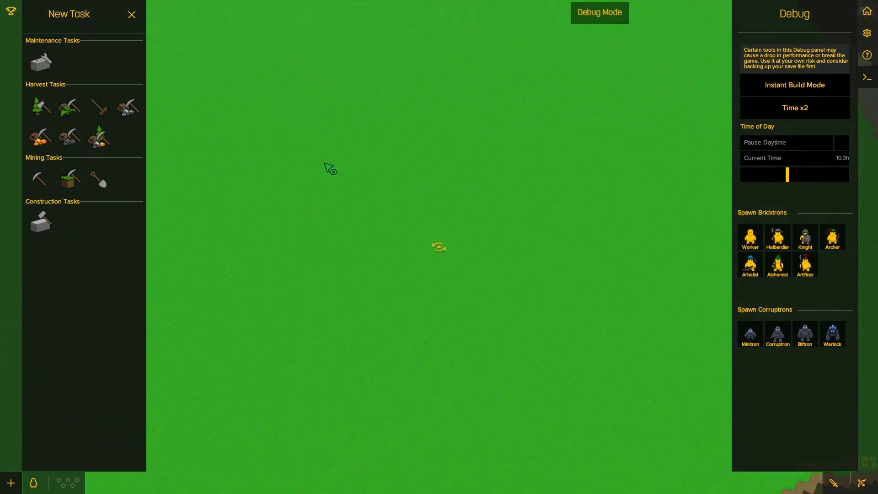
{"action": "left_click_drag", "start_coordinate": [327, 165], "coordinate": [338, 169]}
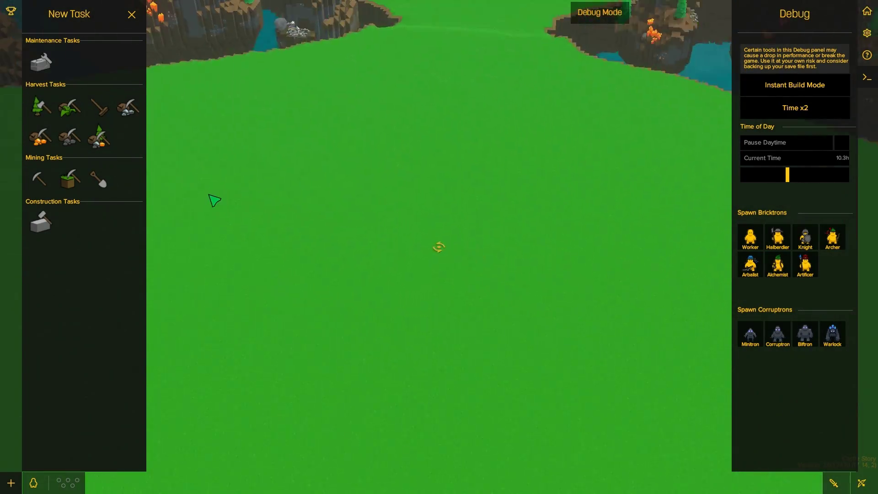
{"action": "mouse_move", "coordinate": [225, 175]}
{"action": "left_mouse_down"}
{"action": "mouse_move", "coordinate": [506, 184]}
{"action": "mouse_move", "coordinate": [345, 182]}
{"action": "mouse_move", "coordinate": [362, 175]}
{"action": "mouse_move", "coordinate": [386, 188]}
{"action": "mouse_move", "coordinate": [343, 183]}
{"action": "mouse_move", "coordinate": [310, 165]}
{"action": "left_mouse_up"}
{"action": "scroll", "coordinate": [505, 184], "scroll_direction": "up", "scroll_amount": 5}
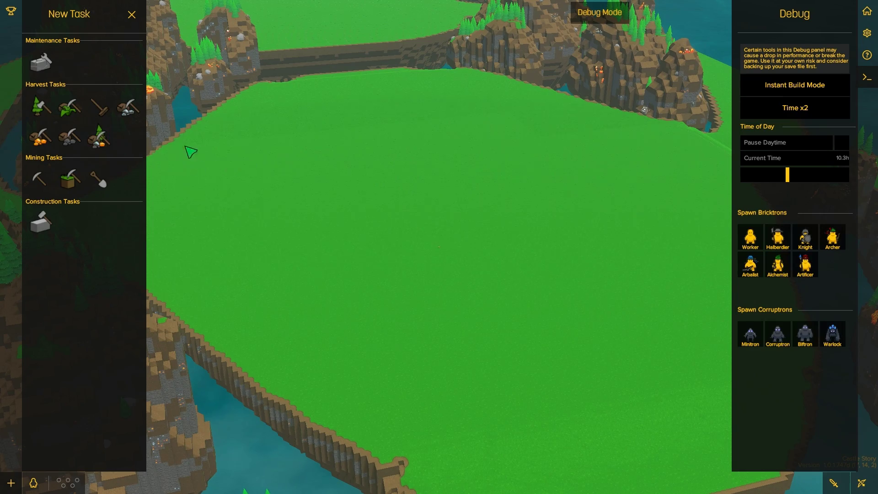
{"action": "mouse_move", "coordinate": [190, 151]}
{"action": "left_mouse_down"}
{"action": "mouse_move", "coordinate": [341, 185]}
{"action": "mouse_move", "coordinate": [327, 261]}
{"action": "mouse_move", "coordinate": [377, 231]}
{"action": "mouse_move", "coordinate": [381, 266]}
{"action": "mouse_move", "coordinate": [372, 278]}
{"action": "mouse_move", "coordinate": [362, 284]}
{"action": "mouse_move", "coordinate": [368, 252]}
{"action": "mouse_move", "coordinate": [339, 237]}
{"action": "left_mouse_up"}
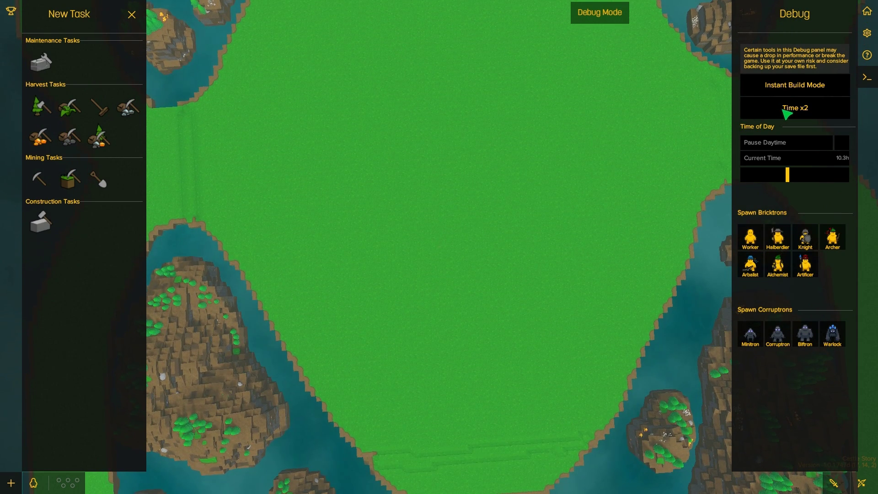
{"action": "scroll", "coordinate": [707, 111], "scroll_direction": "up", "scroll_amount": 3}
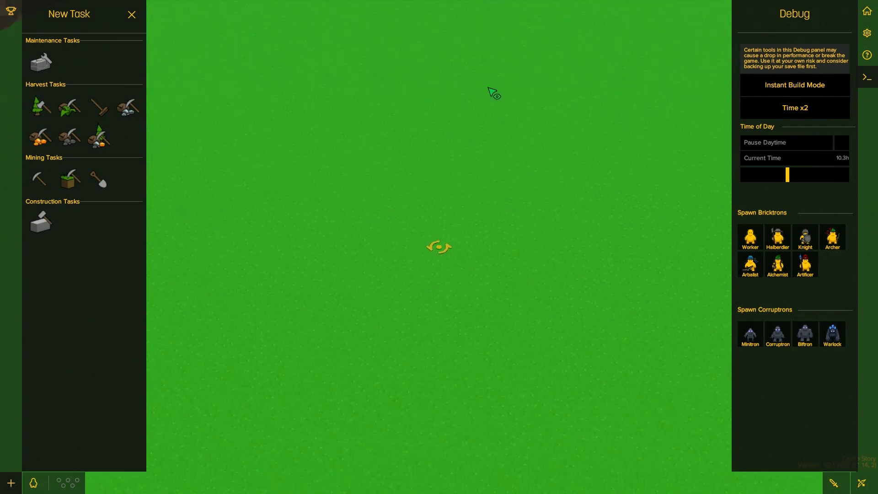
{"action": "left_click_drag", "start_coordinate": [491, 92], "coordinate": [435, 491]}
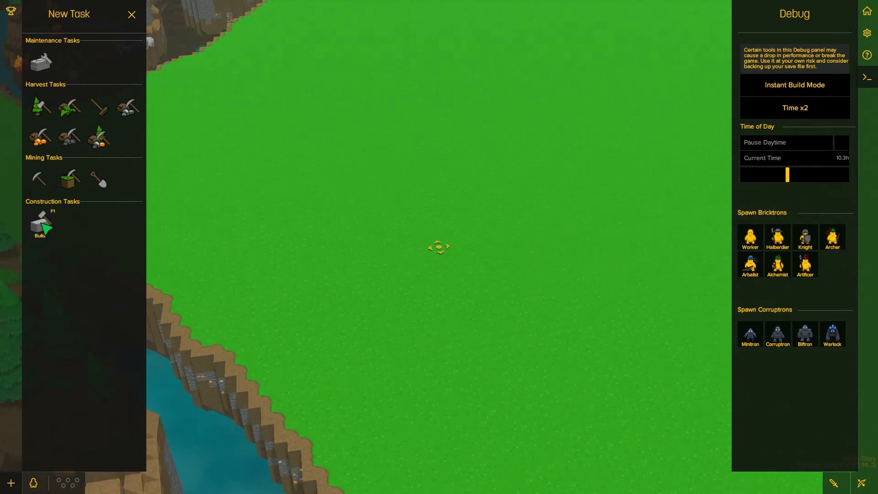
Step: Start a stone construction task and draw a wall blueprint across the plateau
{"action": "left_click", "coordinate": [41, 221]}
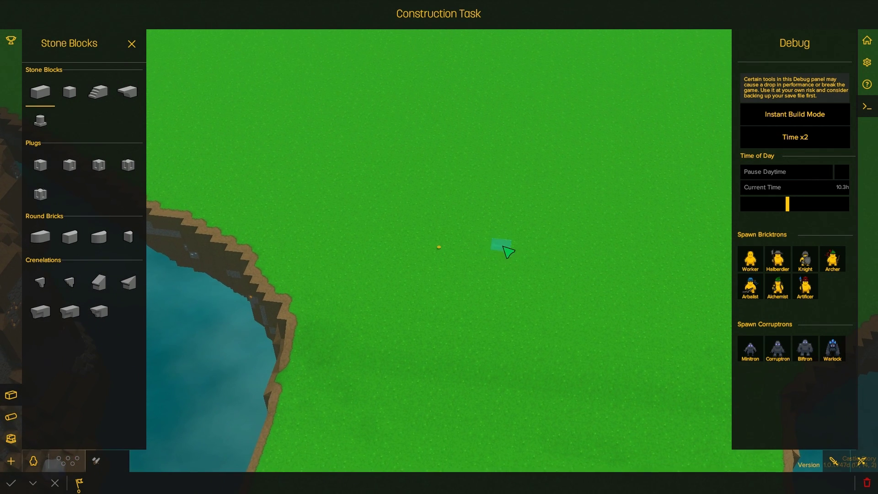
{"action": "left_click_drag", "start_coordinate": [466, 266], "coordinate": [464, 278]}
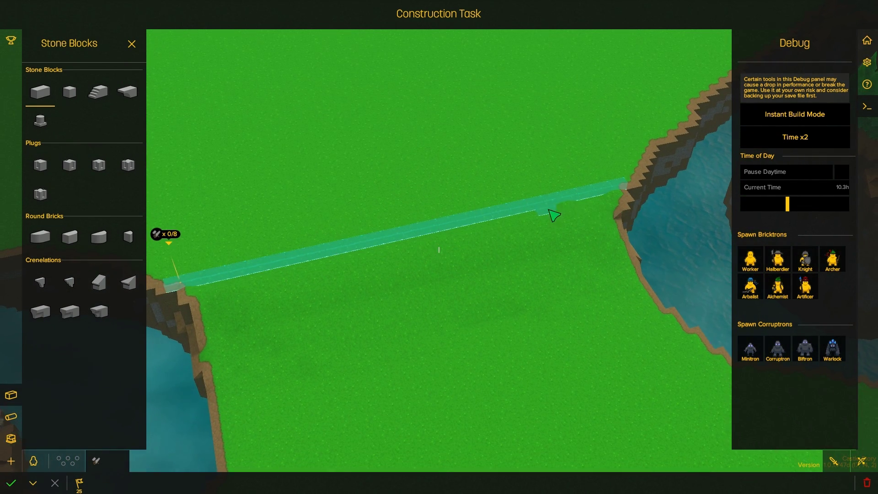
{"action": "left_click_drag", "start_coordinate": [553, 216], "coordinate": [465, 297]}
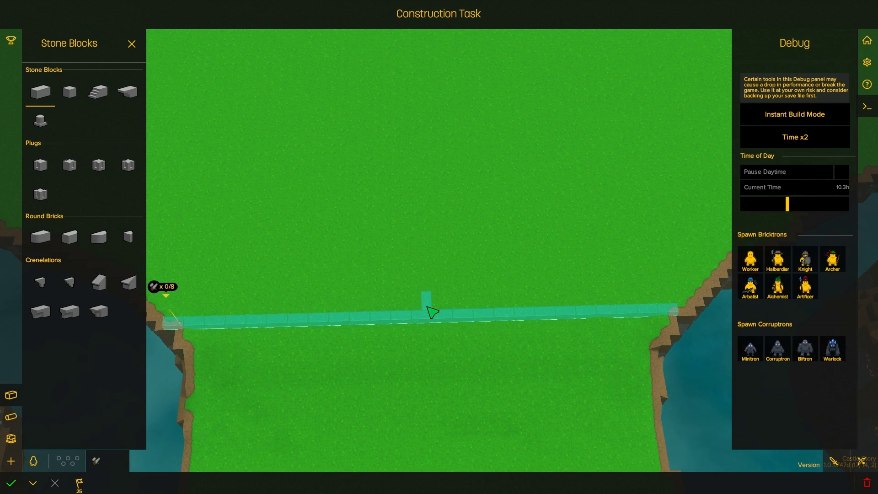
{"action": "left_click_drag", "start_coordinate": [432, 313], "coordinate": [441, 202]}
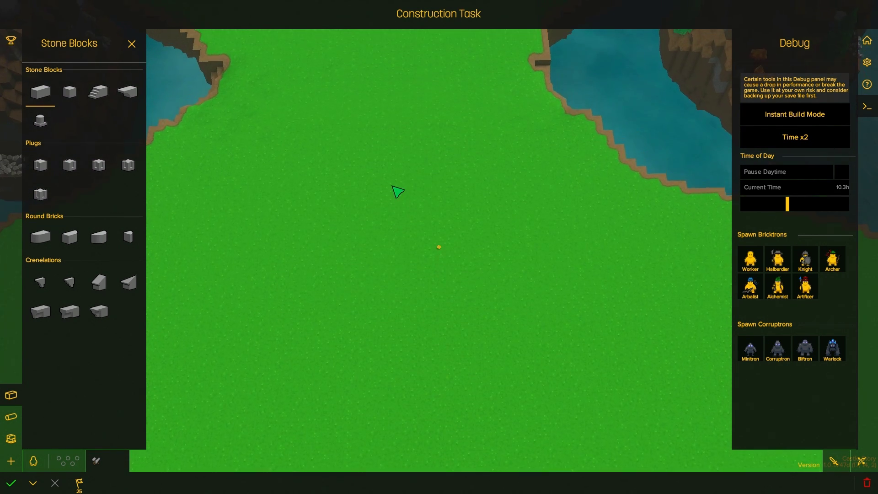
{"action": "key", "text": "w"}
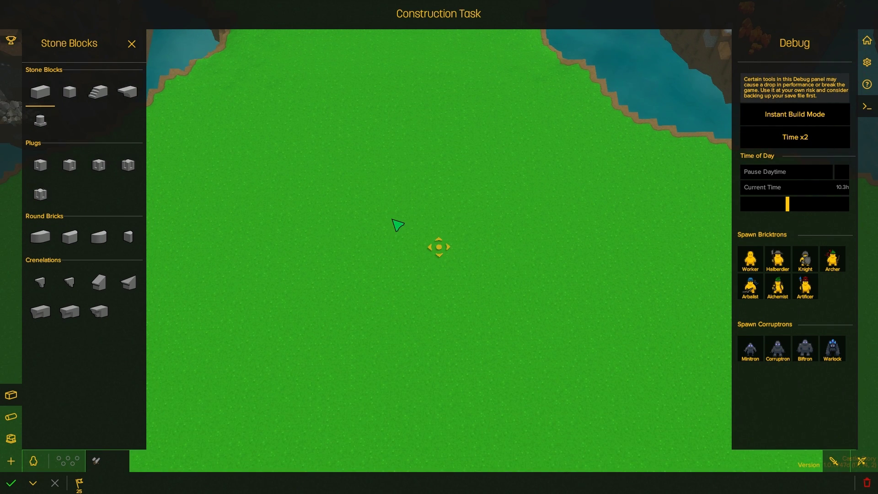
{"action": "key", "text": "w"}
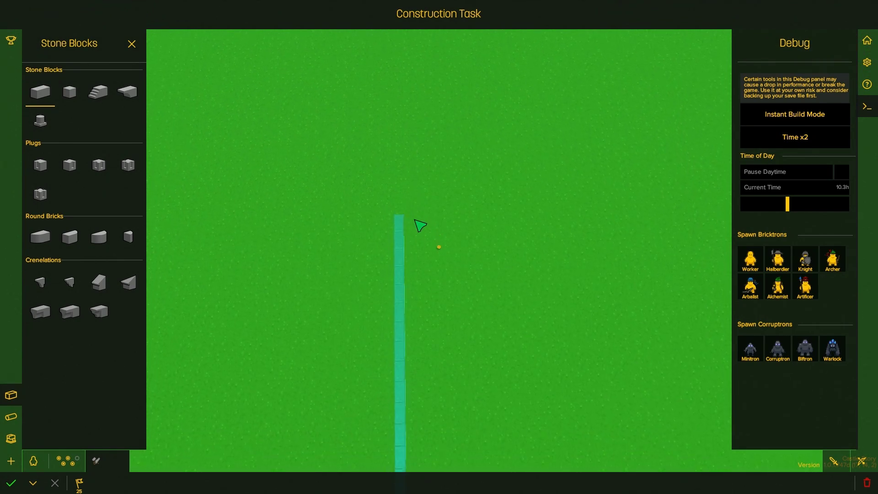
{"action": "left_click_drag", "start_coordinate": [415, 220], "coordinate": [418, 147]}
Step: Lay a long perpendicular wall blueprint from the wall's end onto open grass
{"action": "left_click_drag", "start_coordinate": [579, 265], "coordinate": [592, 213]}
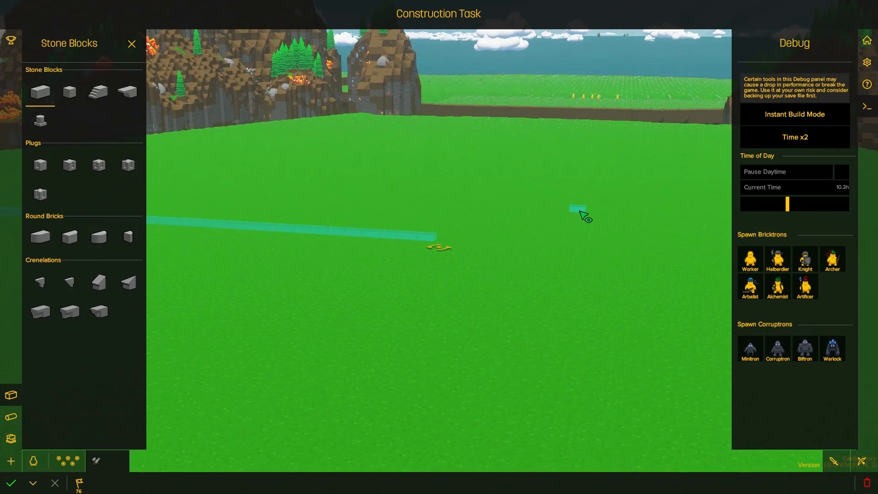
{"action": "mouse_move", "coordinate": [592, 213]}
{"action": "left_mouse_down"}
{"action": "mouse_move", "coordinate": [453, 227]}
{"action": "mouse_move", "coordinate": [658, 193]}
{"action": "mouse_move", "coordinate": [412, 242]}
{"action": "left_mouse_up"}
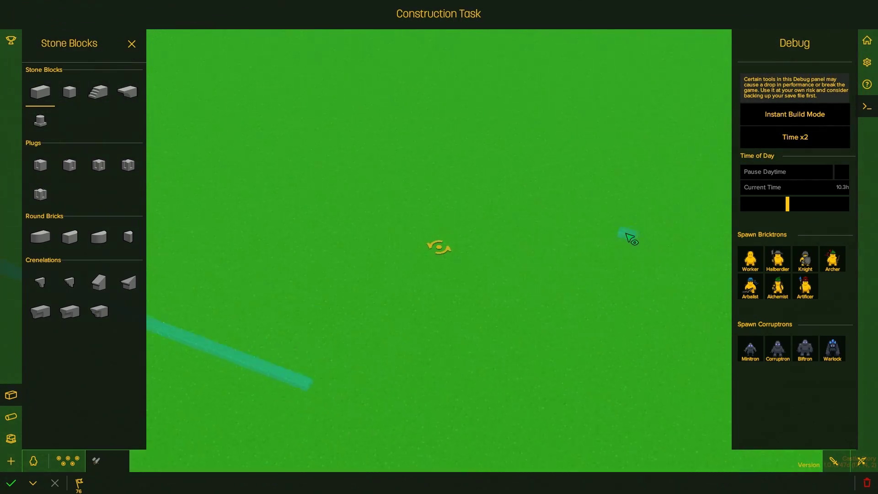
{"action": "mouse_move", "coordinate": [419, 209]}
{"action": "left_mouse_down"}
{"action": "mouse_move", "coordinate": [665, 122]}
{"action": "mouse_move", "coordinate": [582, 164]}
{"action": "left_mouse_up"}
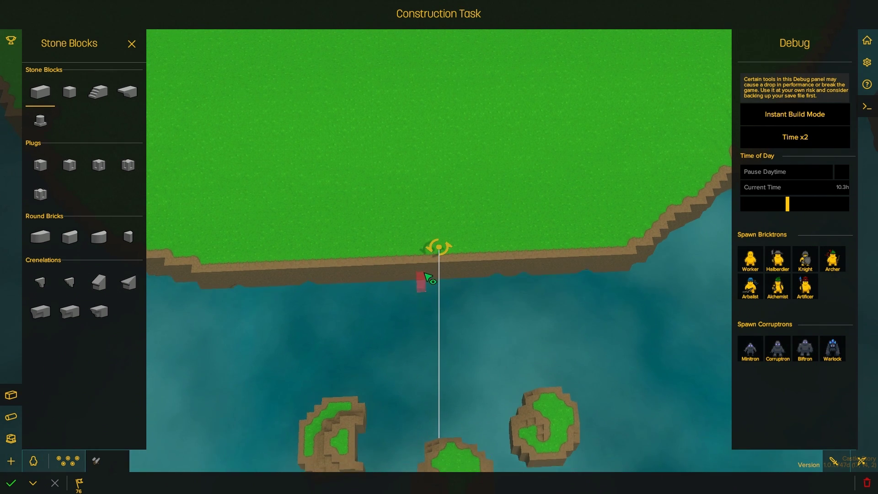
{"action": "key", "text": "w"}
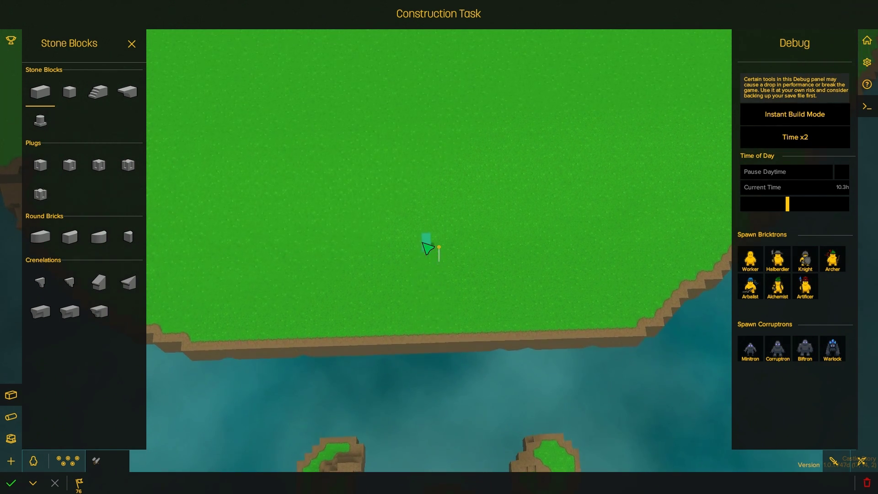
{"action": "key", "text": "w"}
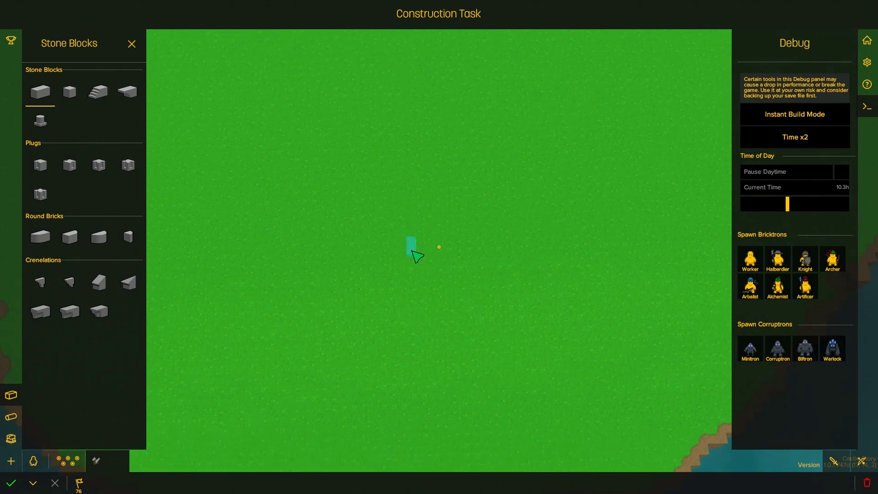
{"action": "mouse_move", "coordinate": [411, 256]}
{"action": "left_mouse_down"}
{"action": "mouse_move", "coordinate": [394, 251]}
{"action": "mouse_move", "coordinate": [384, 262]}
{"action": "left_mouse_up"}
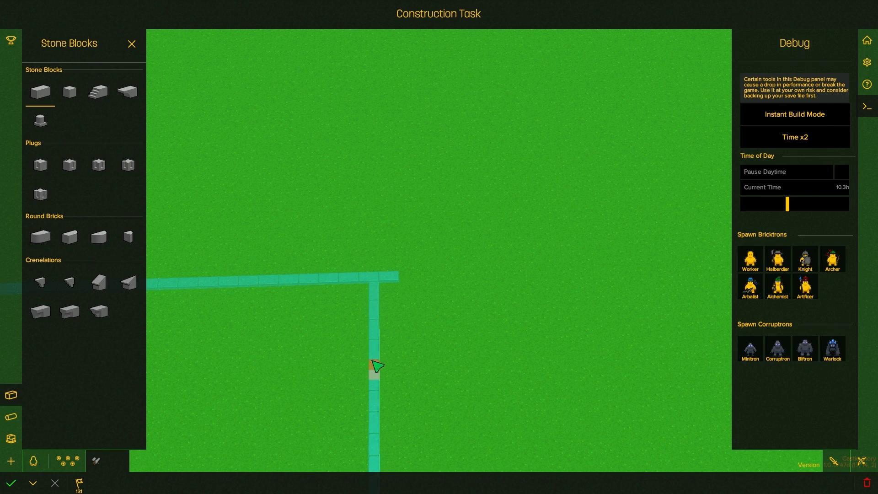
{"action": "scroll", "coordinate": [431, 207], "scroll_direction": "up", "scroll_amount": 3}
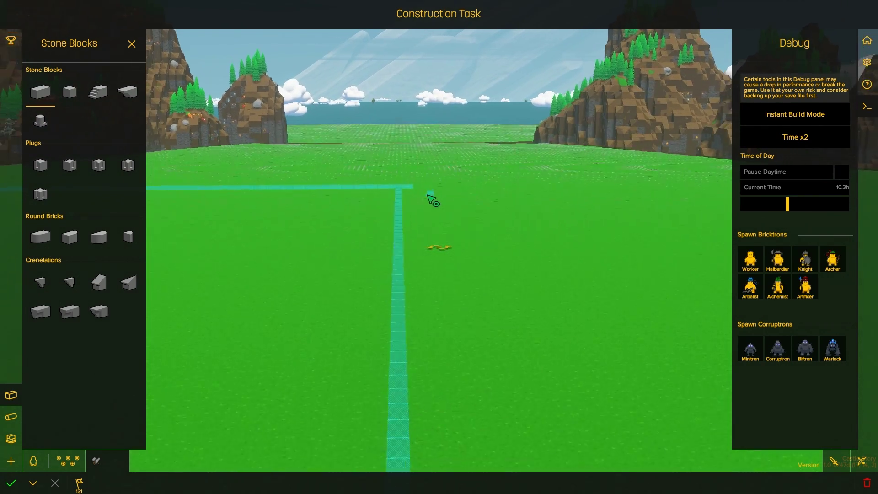
{"action": "scroll", "coordinate": [431, 199], "scroll_direction": "down", "scroll_amount": 5}
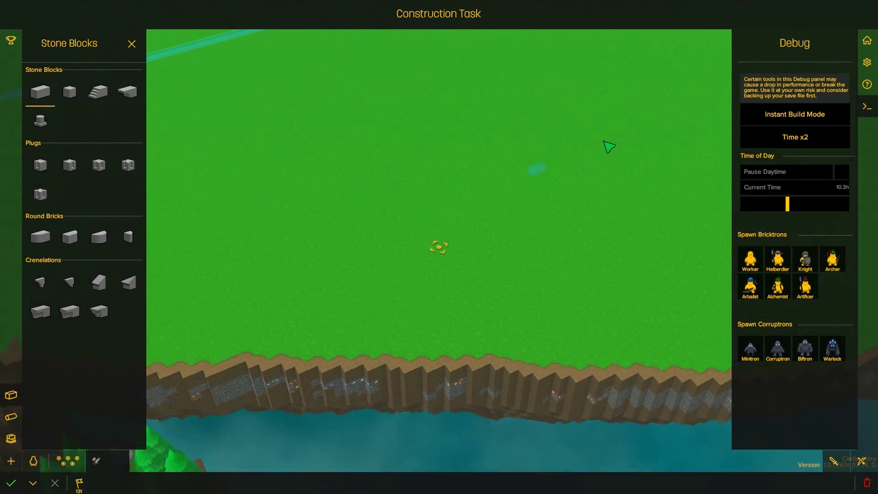
{"action": "scroll", "coordinate": [537, 254], "scroll_direction": "down", "scroll_amount": 3}
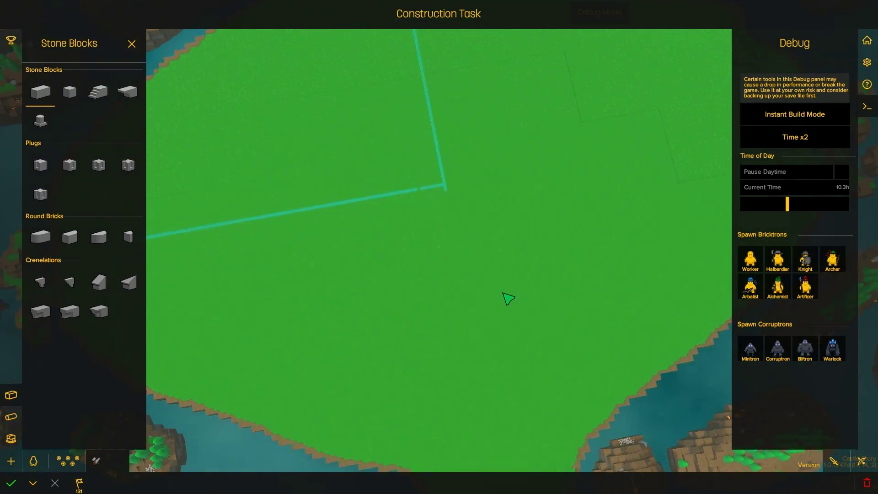
{"action": "scroll", "coordinate": [507, 297], "scroll_direction": "down", "scroll_amount": 2}
Step: Rotate the camera around the wall corner to a perspective angle
{"action": "key", "text": "e"}
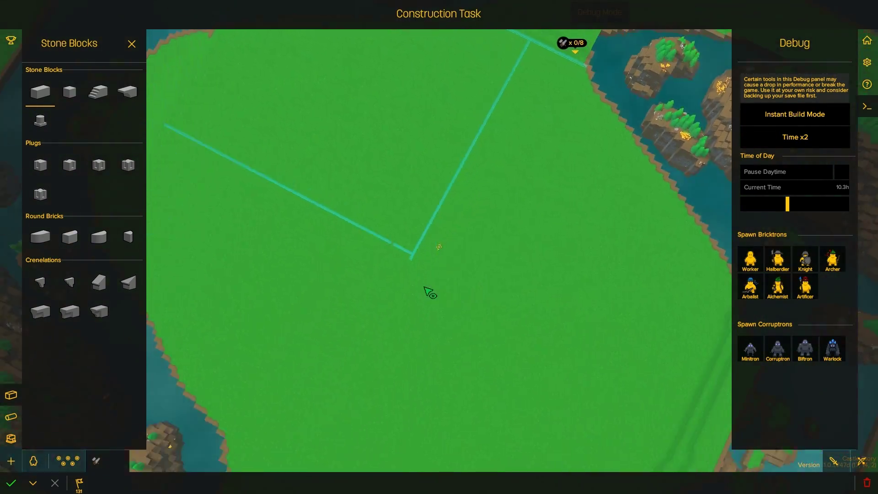
{"action": "scroll", "coordinate": [412, 281], "scroll_direction": "up", "scroll_amount": 2}
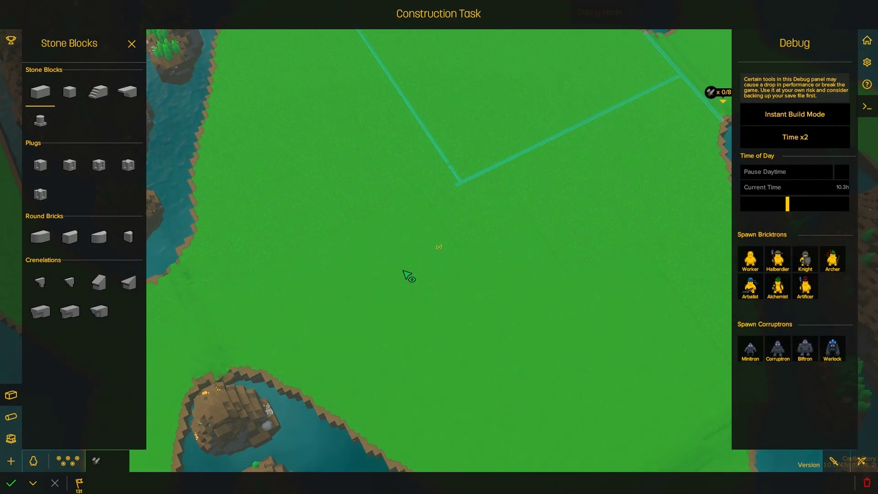
{"action": "key", "text": "e"}
{"action": "scroll", "coordinate": [416, 180], "scroll_direction": "up", "scroll_amount": 3}
{"action": "scroll", "coordinate": [416, 173], "scroll_direction": "down", "scroll_amount": 3}
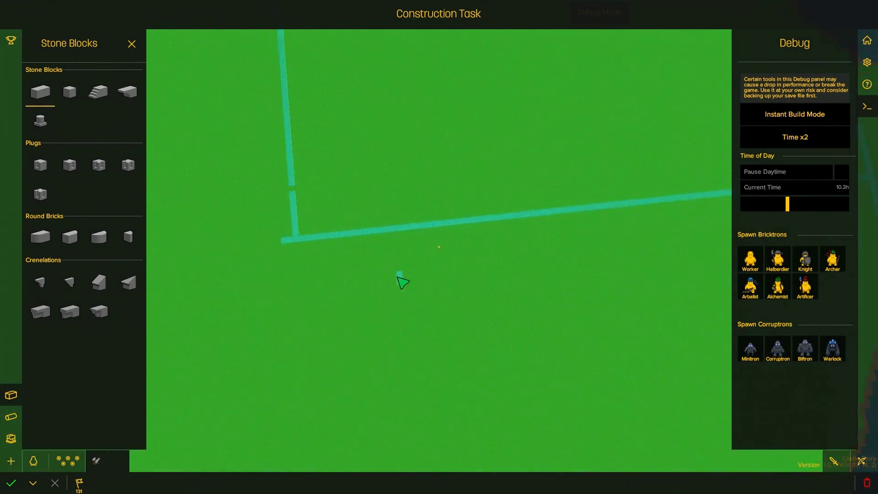
{"action": "scroll", "coordinate": [398, 274], "scroll_direction": "up", "scroll_amount": 3}
{"action": "scroll", "coordinate": [373, 234], "scroll_direction": "up", "scroll_amount": 2}
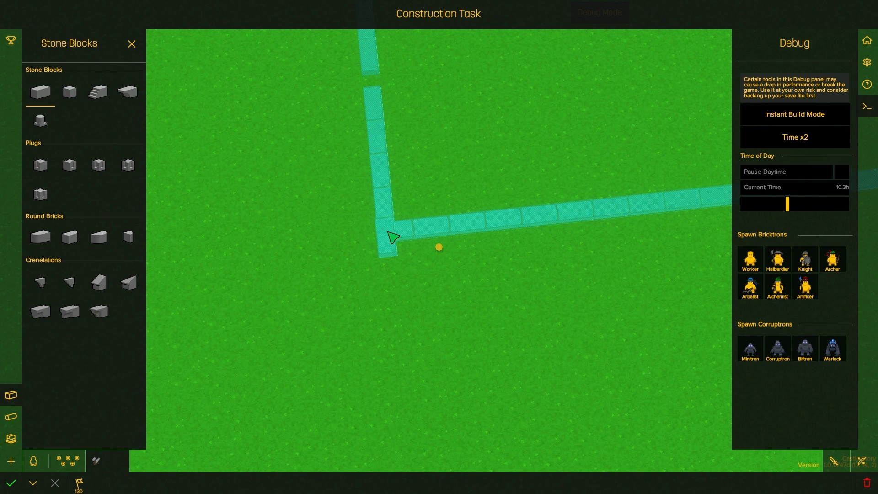
{"action": "scroll", "coordinate": [393, 237], "scroll_direction": "up", "scroll_amount": 2}
Step: Place and remove trial stone blocks around the wall corner and dirt patch
{"action": "left_click", "coordinate": [394, 185]}
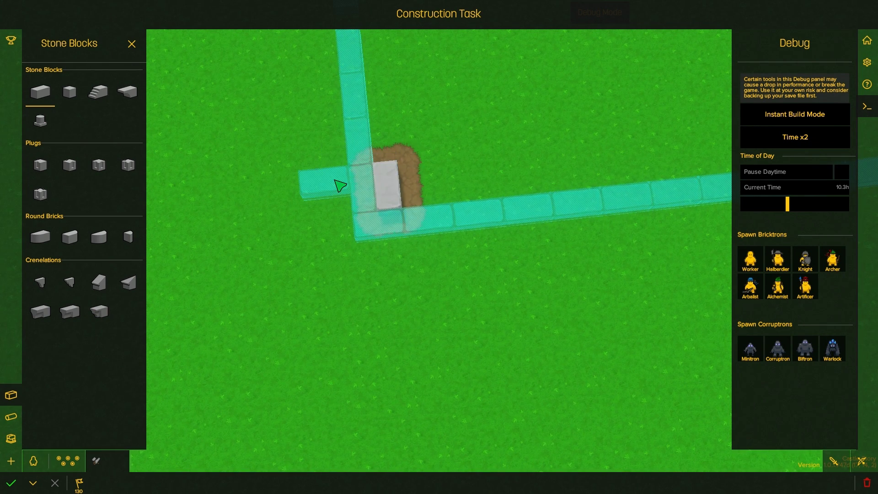
{"action": "right_click", "coordinate": [392, 177]}
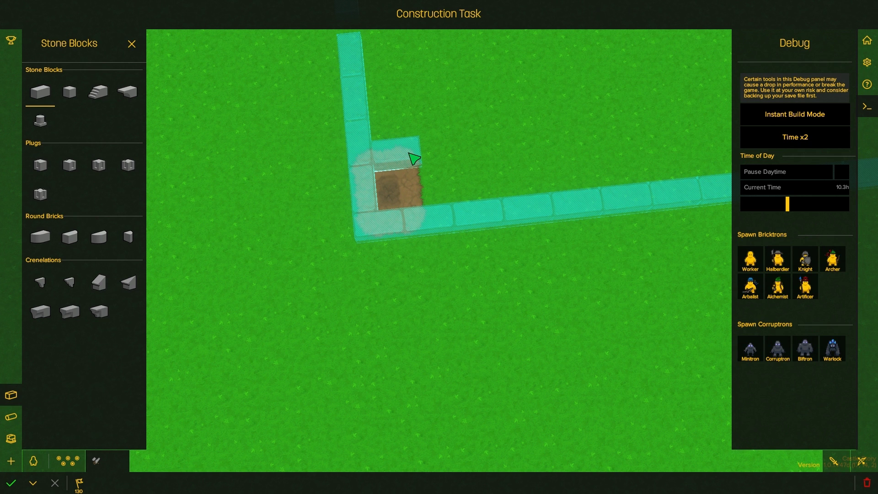
{"action": "key", "text": "q"}
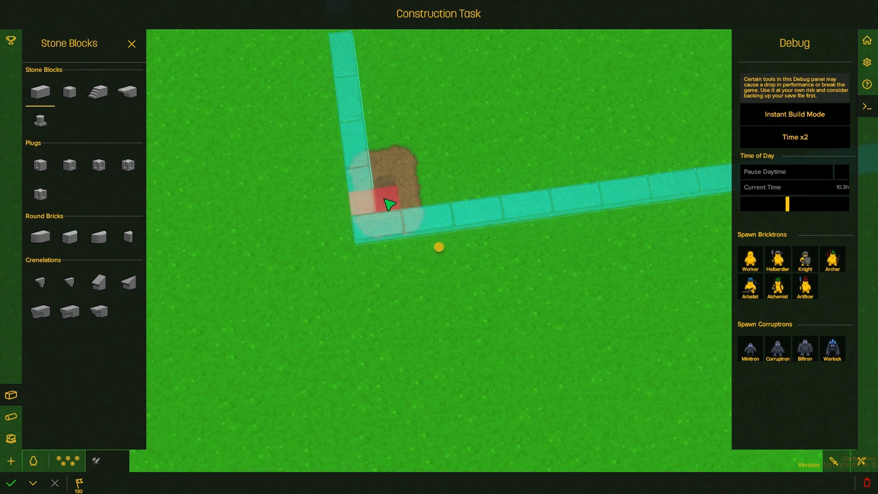
{"action": "left_click", "coordinate": [379, 205]}
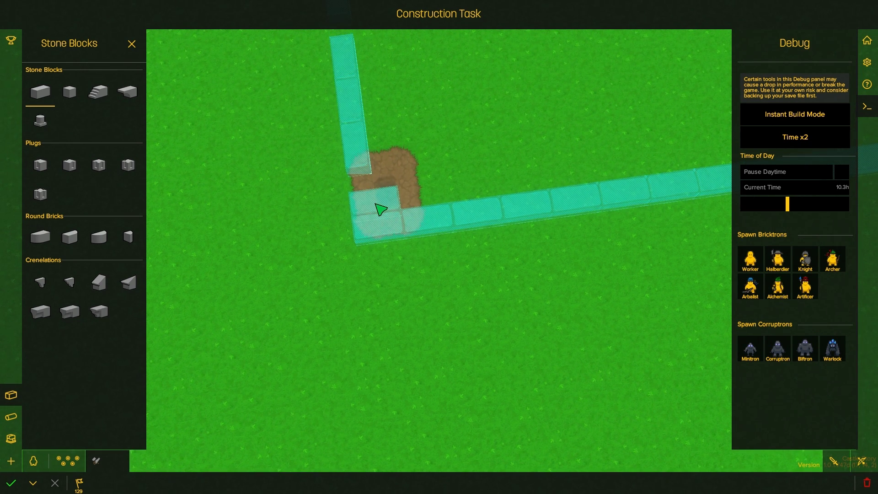
{"action": "left_click", "coordinate": [398, 210]}
{"action": "key", "text": "a"}
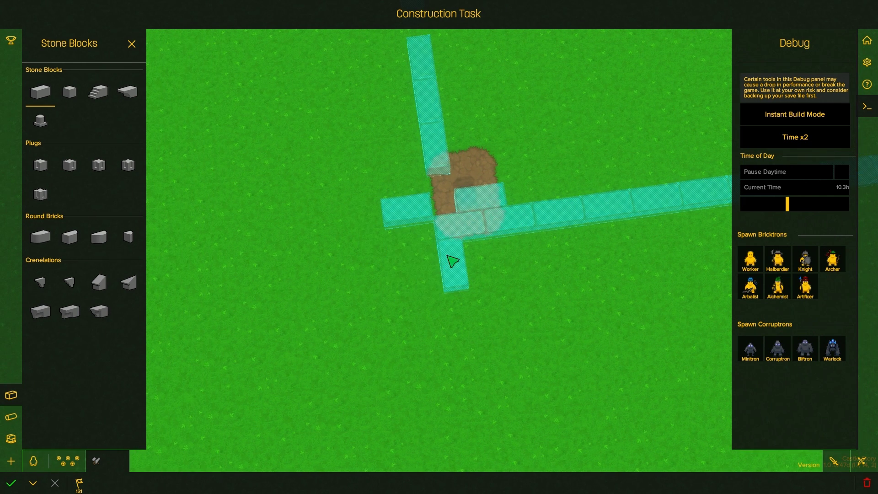
{"action": "right_click", "coordinate": [452, 237]}
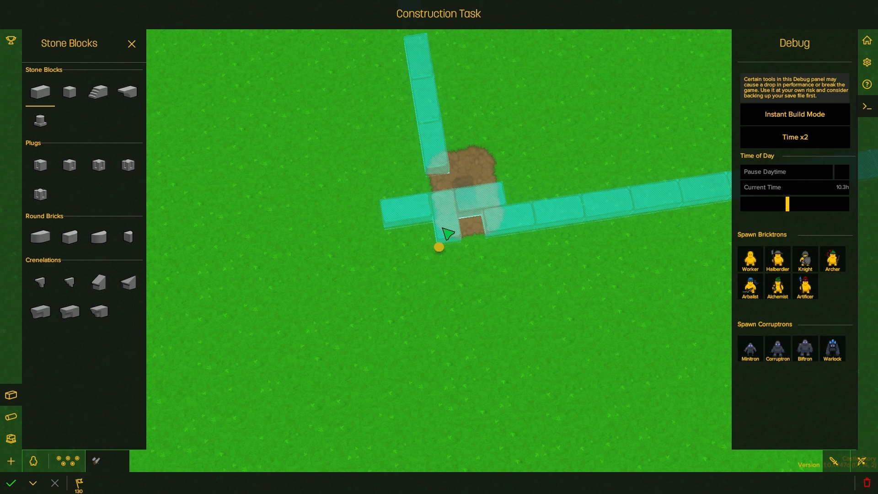
{"action": "left_click", "coordinate": [449, 234]}
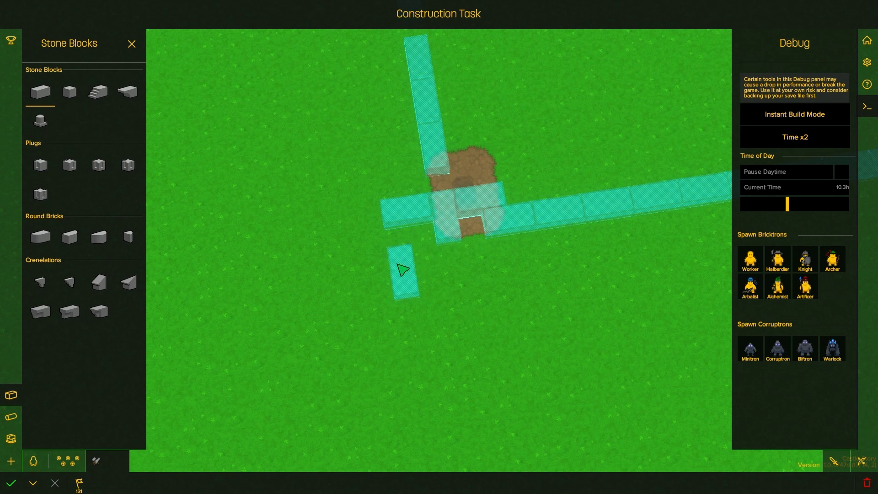
{"action": "right_click", "coordinate": [446, 233]}
Step: Erase three wall blocks near the crossing, using half bricks, then reselect full bricks
{"action": "left_click", "coordinate": [69, 91]}
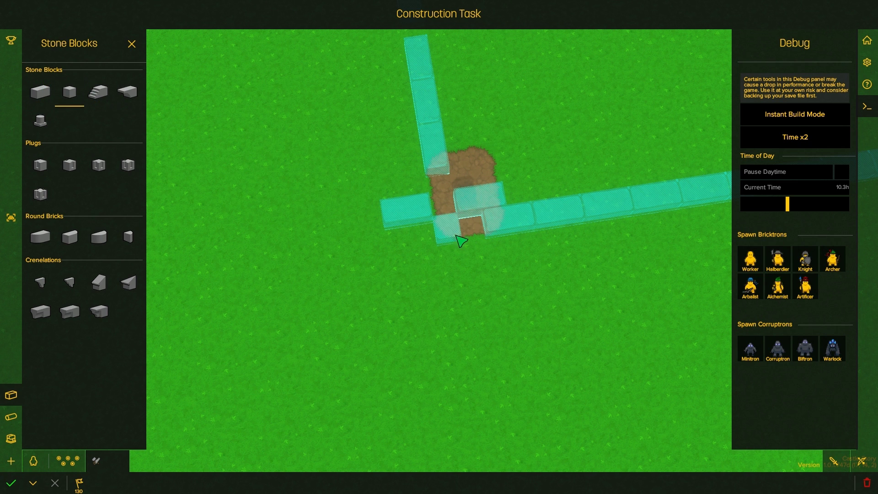
{"action": "key", "text": "w"}
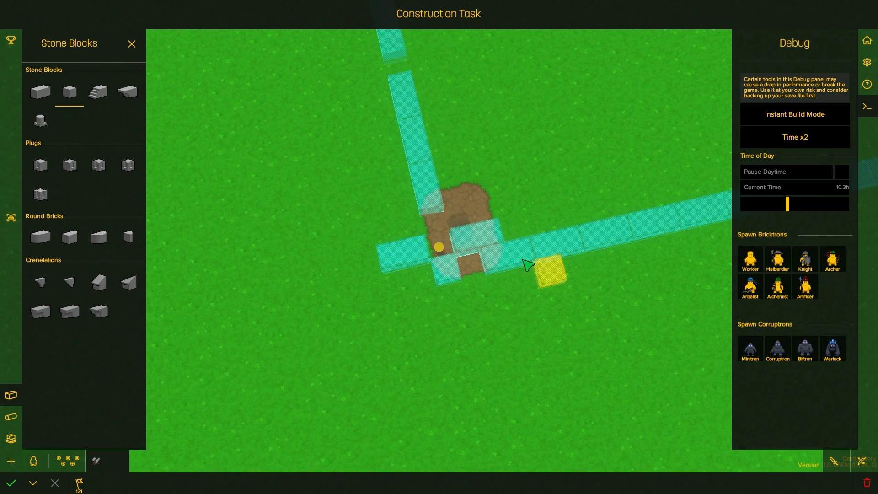
{"action": "right_click", "coordinate": [508, 251]}
{"action": "right_click", "coordinate": [597, 237]}
{"action": "right_click", "coordinate": [425, 196]}
{"action": "left_click", "coordinate": [40, 91]}
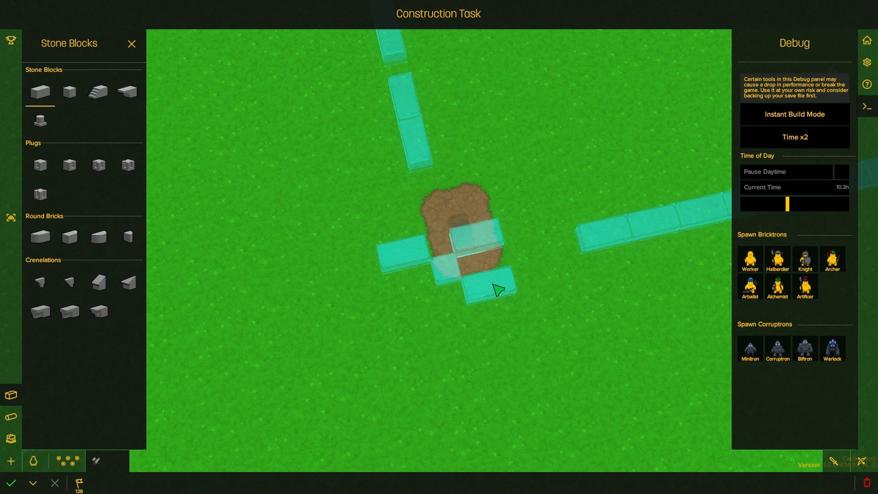
Step: Add blocks and two half bricks around the dirt-patch cluster, discarding a short left wall
{"action": "left_click", "coordinate": [419, 305]}
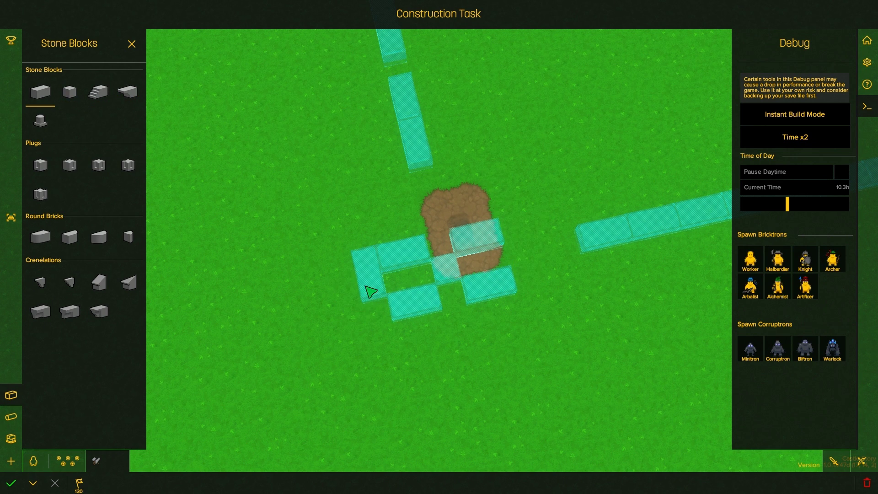
{"action": "left_click", "coordinate": [370, 285]}
{"action": "left_click", "coordinate": [380, 321]}
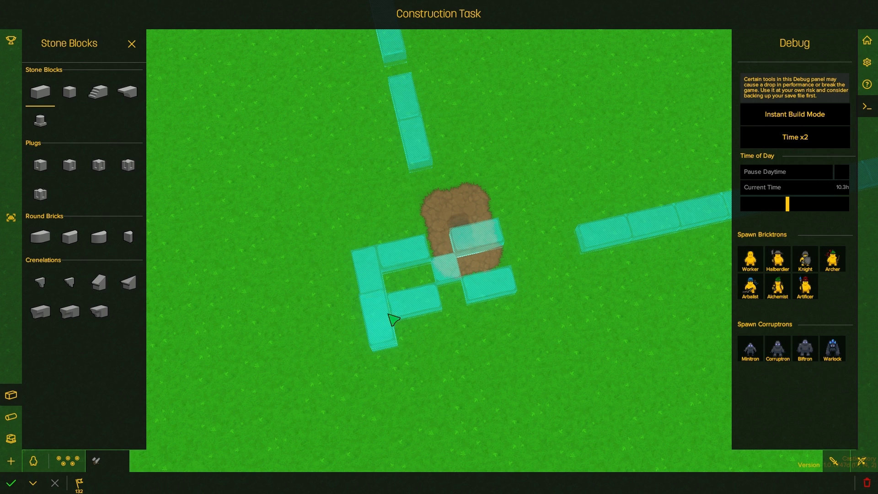
{"action": "left_click", "coordinate": [373, 302]}
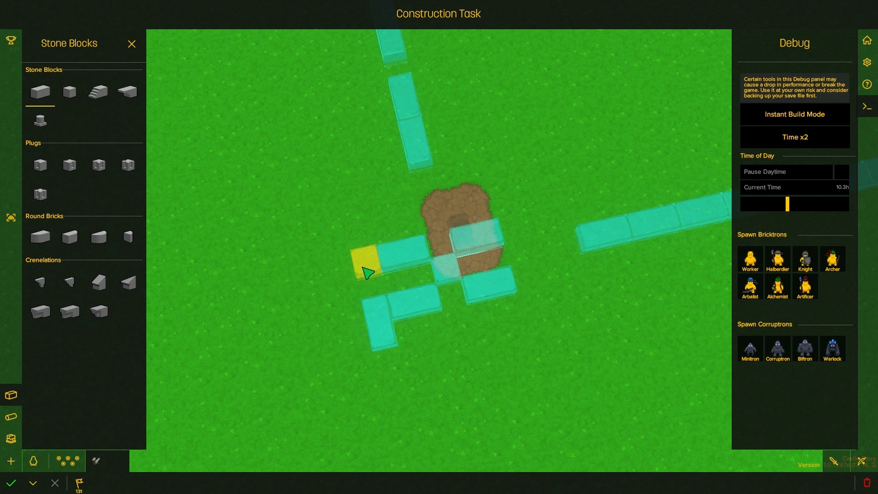
{"action": "left_click", "coordinate": [364, 270]}
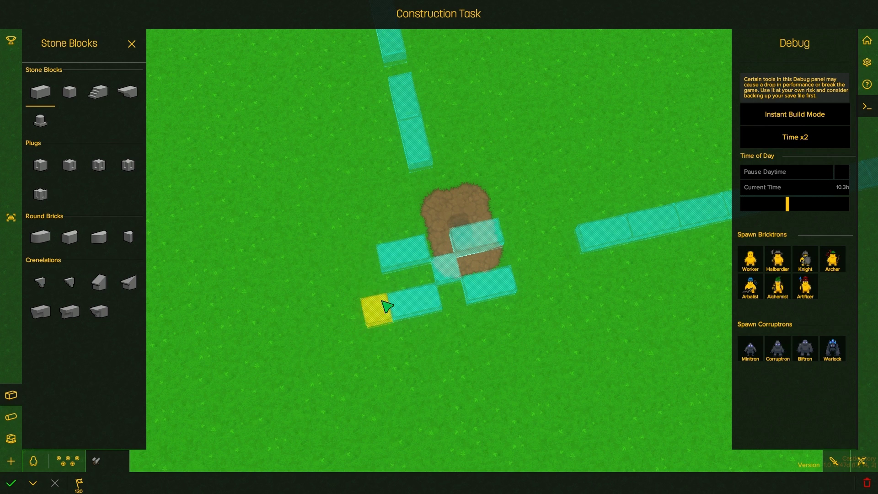
{"action": "left_click", "coordinate": [70, 91]}
{"action": "left_click", "coordinate": [396, 302]}
{"action": "left_click", "coordinate": [520, 254]}
{"action": "scroll", "coordinate": [587, 266], "scroll_direction": "down", "scroll_amount": 2}
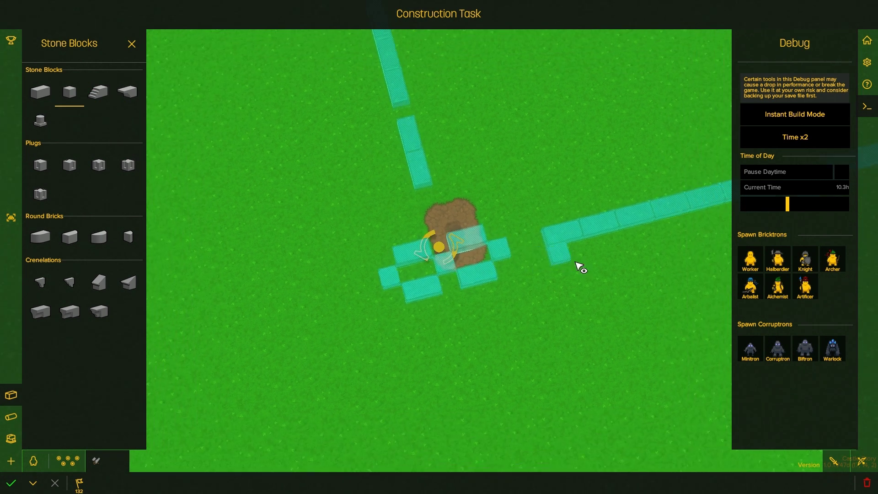
{"action": "scroll", "coordinate": [567, 269], "scroll_direction": "down", "scroll_amount": 2}
Step: Trim several blocks off the end of the long wall blueprint
{"action": "key", "text": "q"}
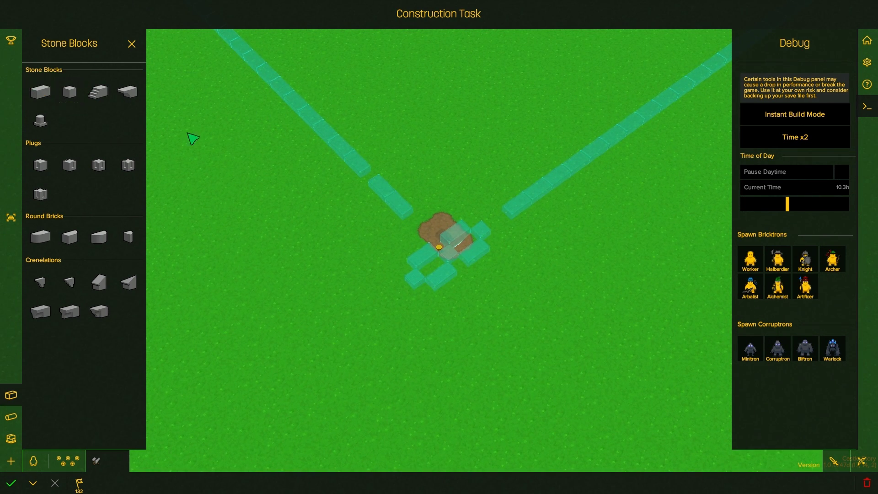
{"action": "key", "text": "1"}
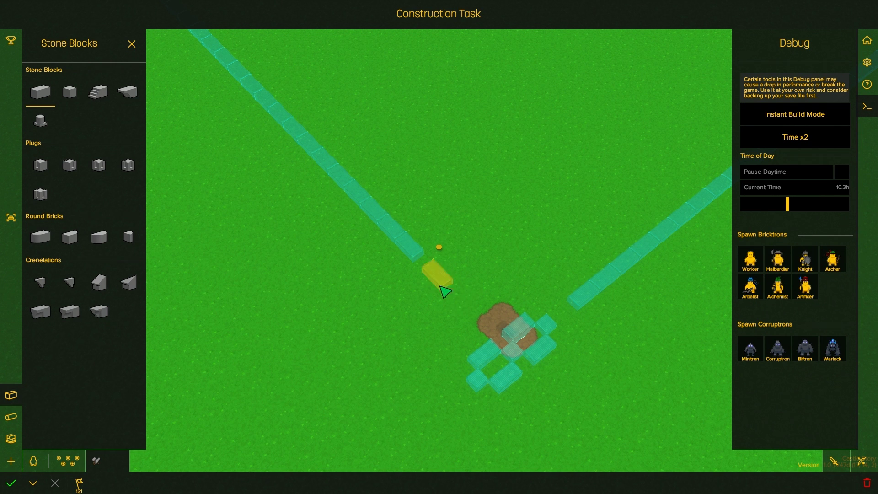
{"action": "key", "text": "q"}
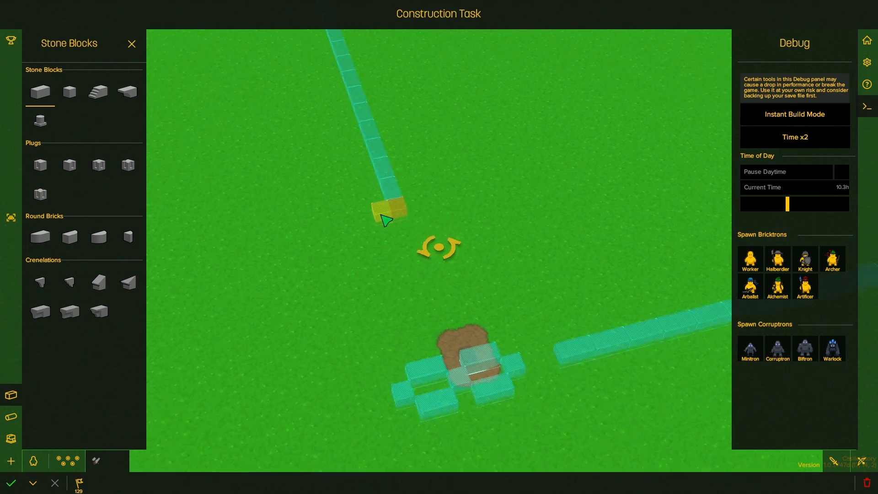
{"action": "left_click", "coordinate": [401, 302]}
{"action": "left_click_drag", "start_coordinate": [396, 253], "coordinate": [397, 226]}
{"action": "left_click_drag", "start_coordinate": [397, 122], "coordinate": [392, 137]}
{"action": "key", "text": "q"}
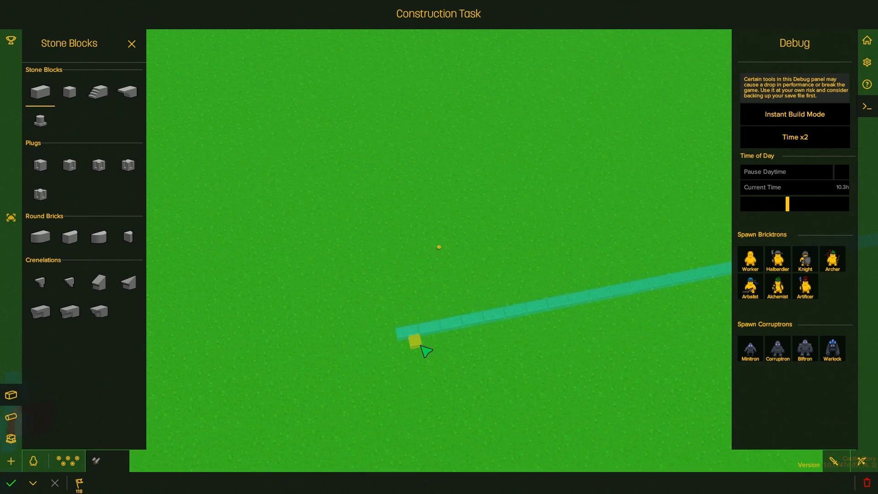
{"action": "left_click", "coordinate": [439, 336]}
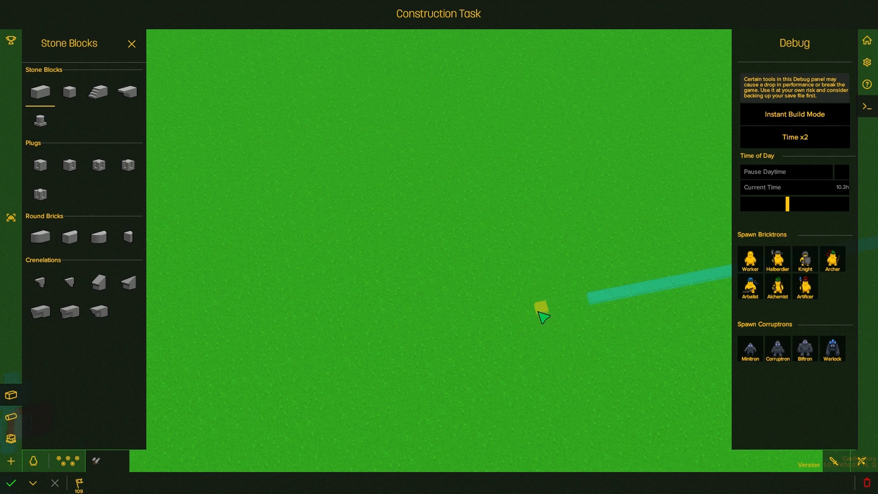
Step: Follow the trimmed wall with the camera toward the crossing wall lines
{"action": "key", "text": "q"}
{"action": "scroll", "coordinate": [499, 312], "scroll_direction": "up", "scroll_amount": 3}
{"action": "scroll", "coordinate": [499, 313], "scroll_direction": "down", "scroll_amount": 3}
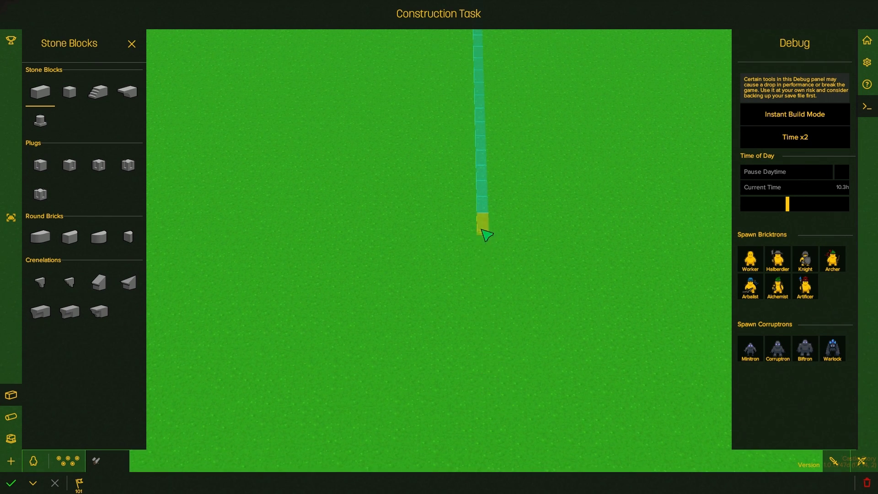
{"action": "key", "text": "q"}
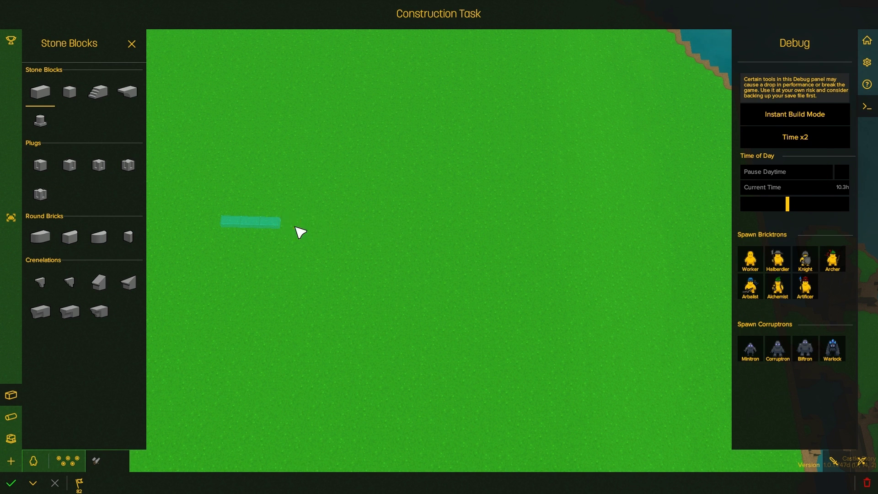
{"action": "key", "text": "w"}
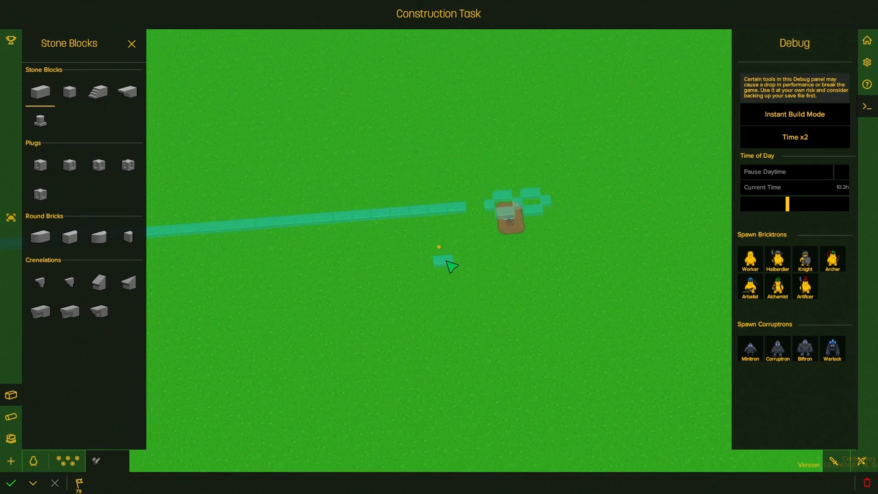
{"action": "key", "text": "w"}
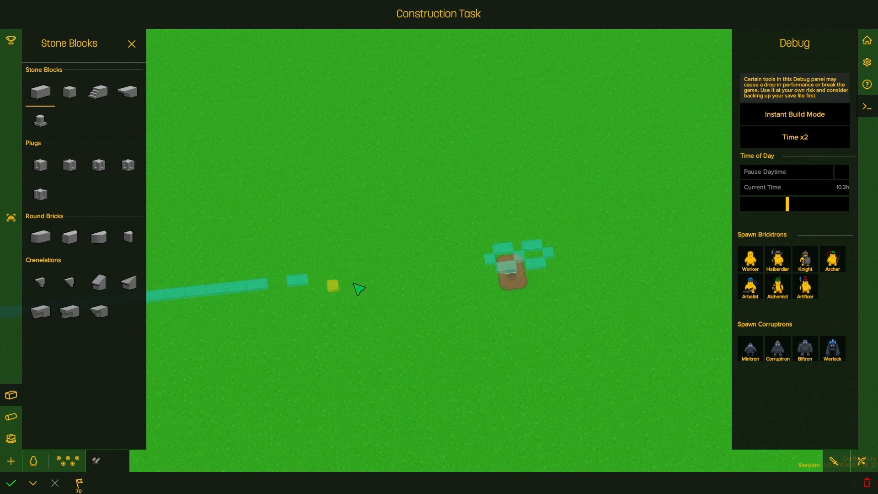
{"action": "key", "text": "q"}
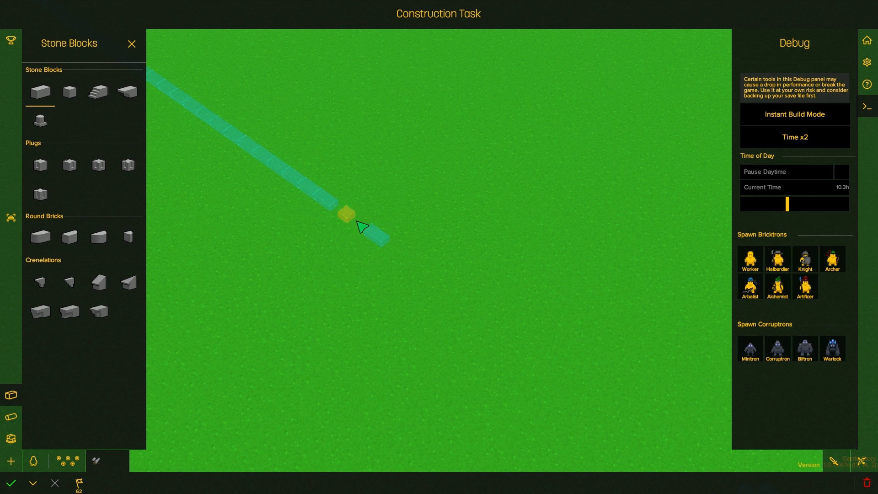
{"action": "key", "text": "q"}
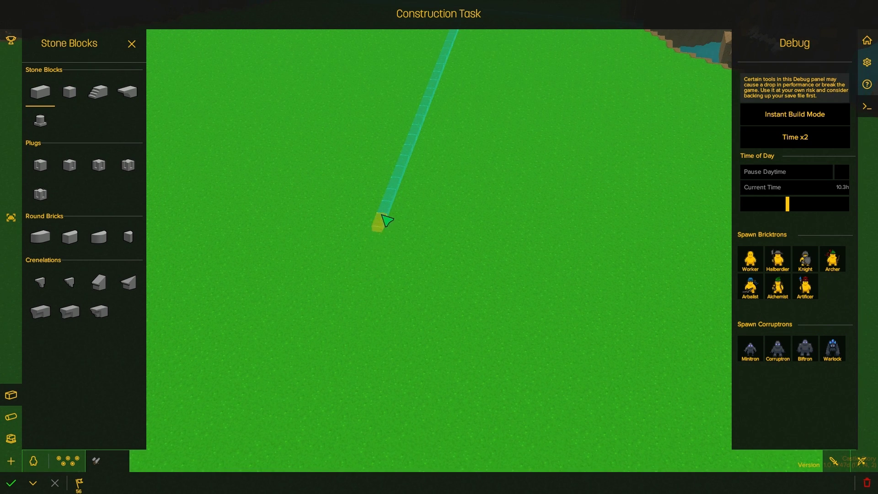
{"action": "key", "text": "q"}
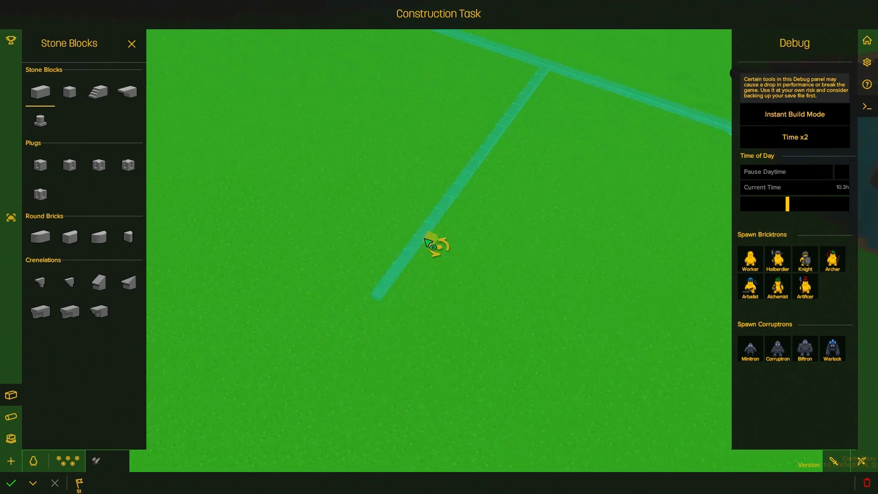
{"action": "scroll", "coordinate": [520, 208], "scroll_direction": "down", "scroll_amount": 5}
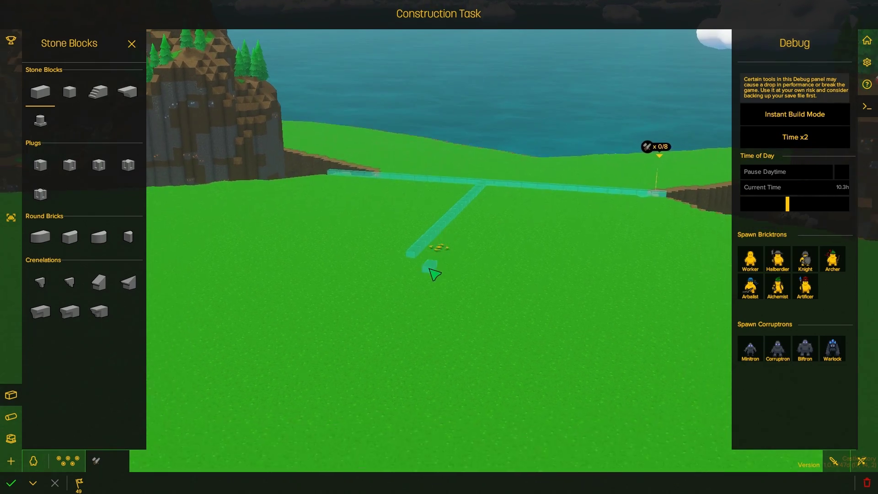
{"action": "scroll", "coordinate": [432, 273], "scroll_direction": "up", "scroll_amount": 5}
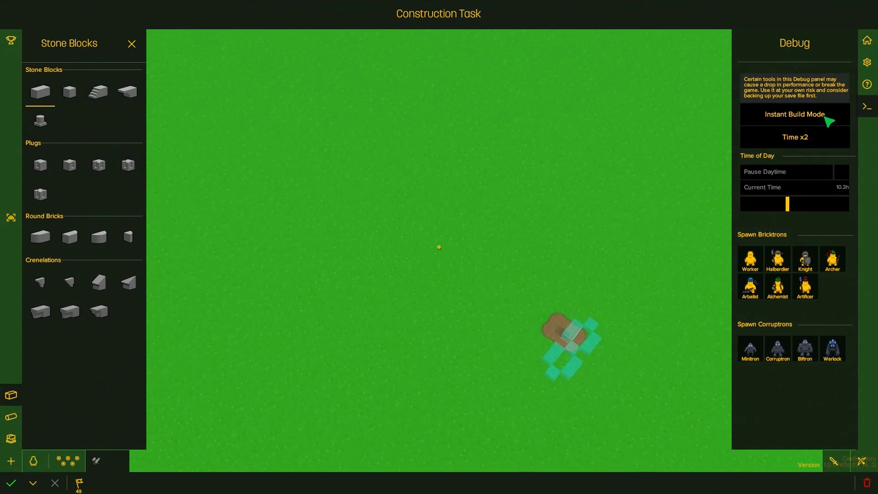
{"action": "scroll", "coordinate": [583, 309], "scroll_direction": "up", "scroll_amount": 5}
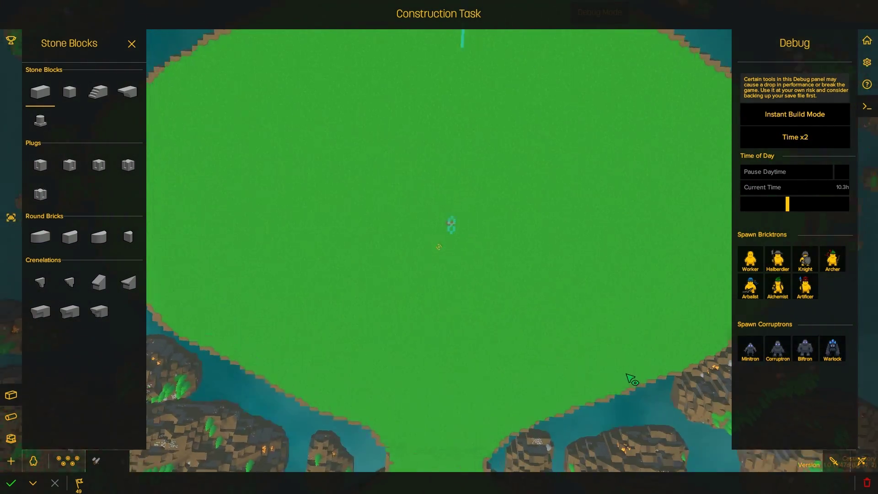
Step: Drag stone blueprint rows right and left through the dirt patch, then view it top-down
{"action": "left_click_drag", "start_coordinate": [579, 309], "coordinate": [712, 313]}
{"action": "scroll", "coordinate": [712, 314], "scroll_direction": "up", "scroll_amount": 5}
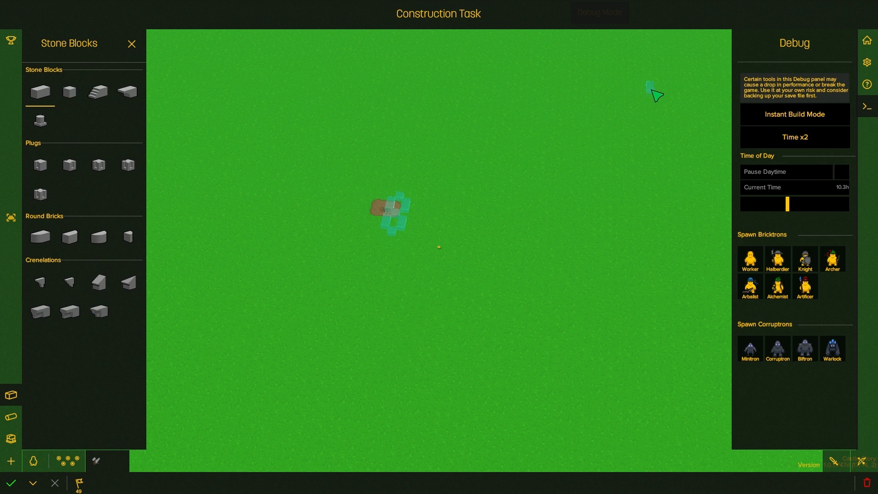
{"action": "scroll", "coordinate": [451, 222], "scroll_direction": "down", "scroll_amount": 3}
{"action": "scroll", "coordinate": [368, 296], "scroll_direction": "up", "scroll_amount": 3}
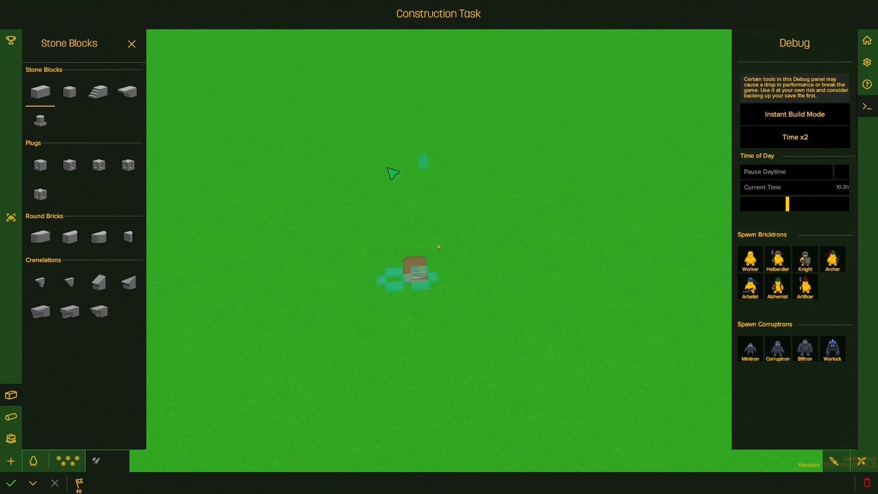
{"action": "scroll", "coordinate": [544, 315], "scroll_direction": "up", "scroll_amount": 1}
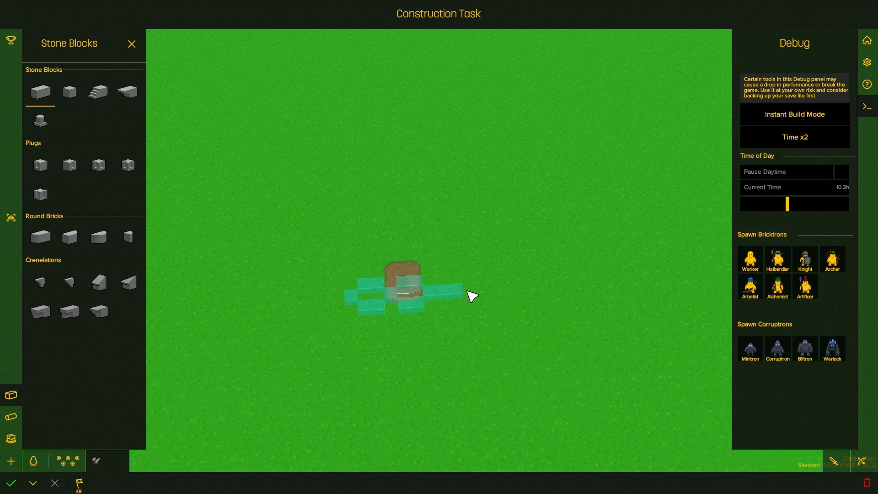
{"action": "left_click_drag", "start_coordinate": [472, 297], "coordinate": [590, 289]}
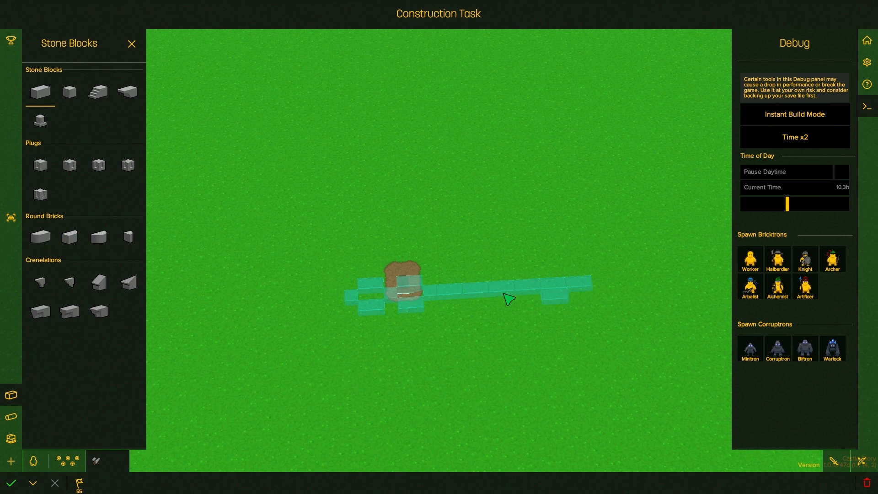
{"action": "left_click_drag", "start_coordinate": [463, 302], "coordinate": [264, 306]}
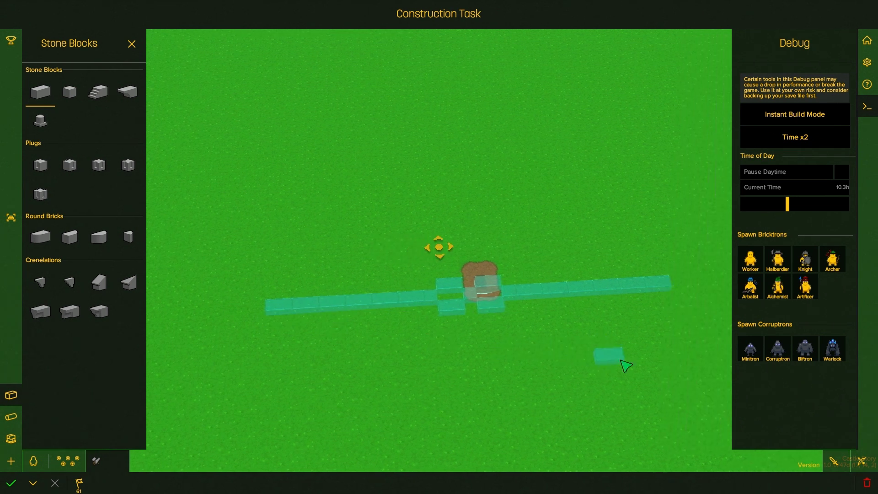
{"action": "key", "text": "d"}
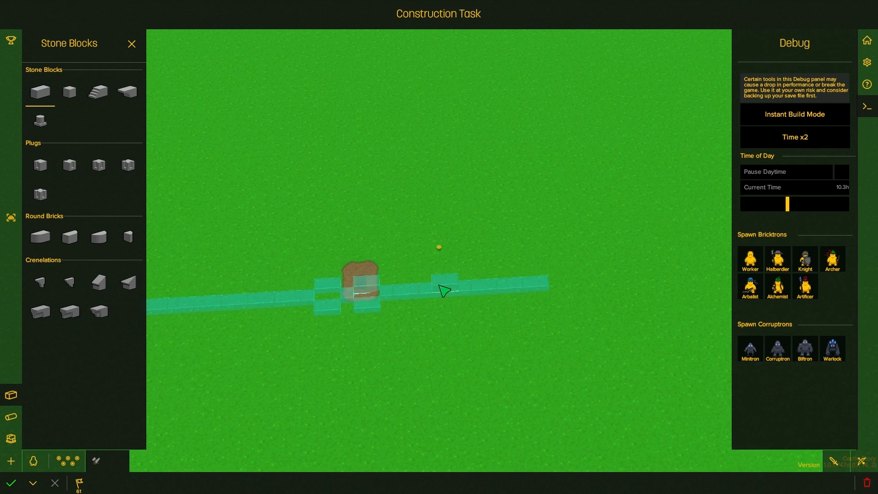
{"action": "key", "text": "a"}
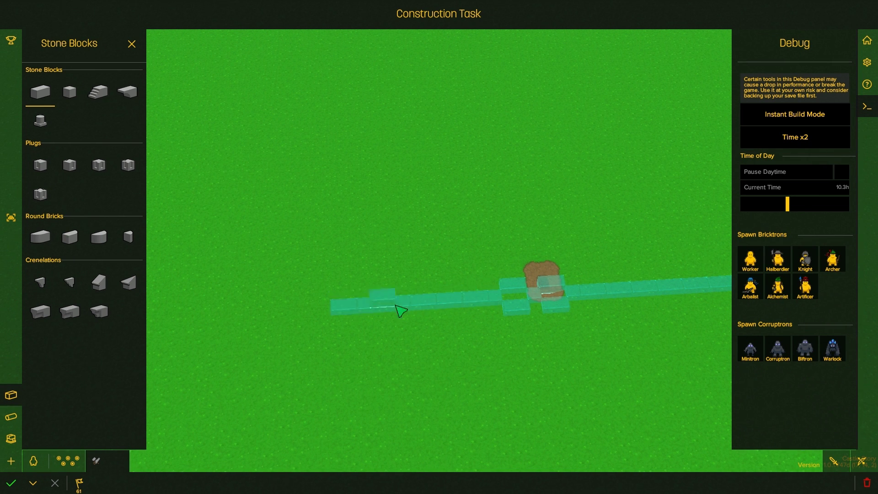
{"action": "mouse_move", "coordinate": [412, 312]}
{"action": "left_mouse_down"}
{"action": "mouse_move", "coordinate": [415, 270]}
{"action": "mouse_move", "coordinate": [456, 321]}
{"action": "left_mouse_up"}
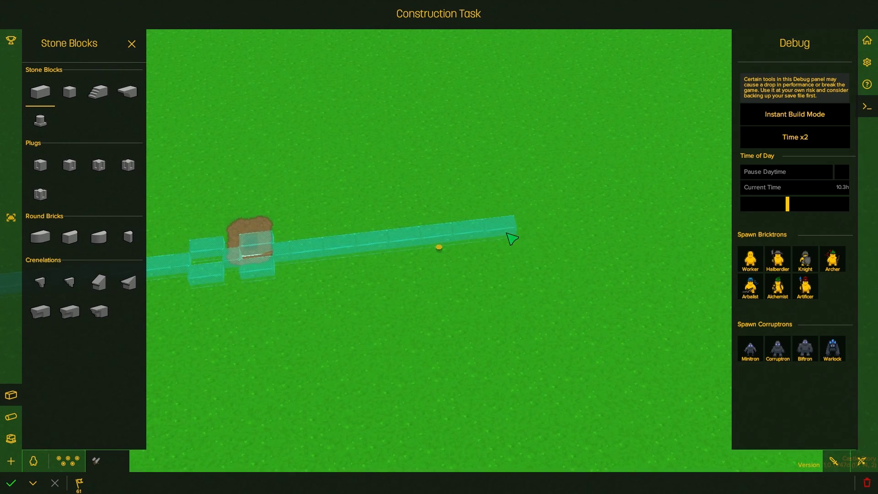
{"action": "left_click_drag", "start_coordinate": [534, 230], "coordinate": [277, 383]}
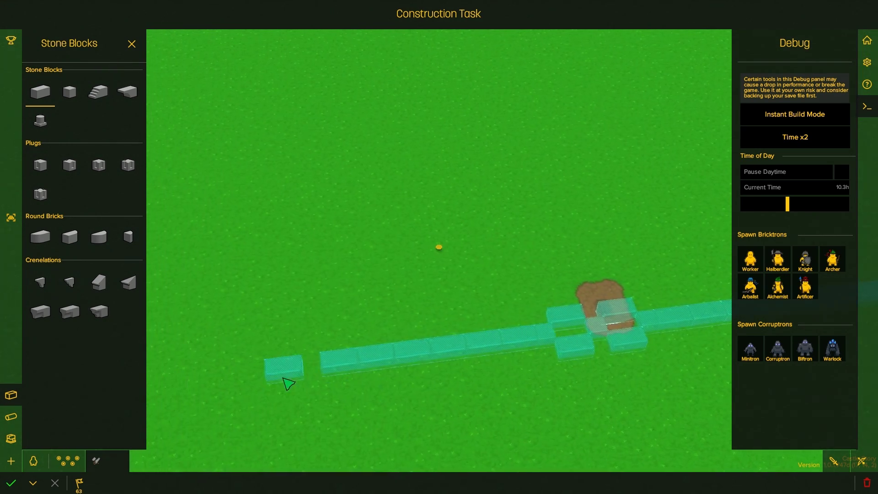
{"action": "left_click_drag", "start_coordinate": [281, 376], "coordinate": [477, 416]}
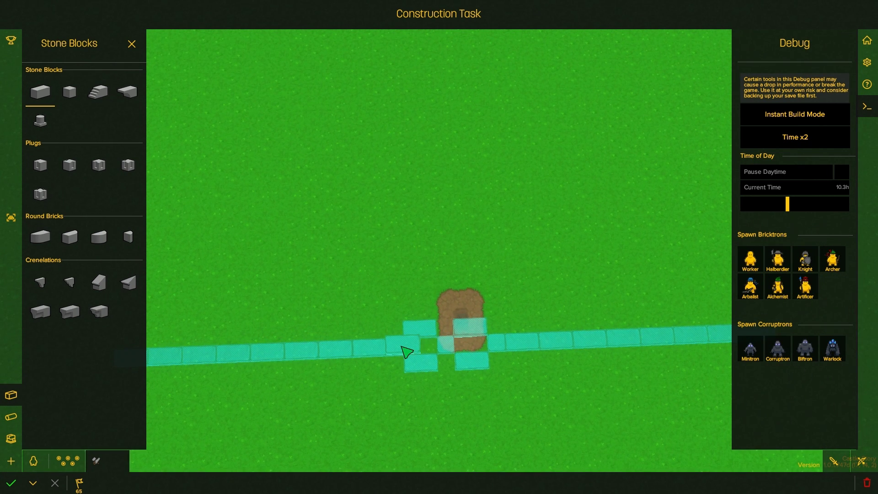
{"action": "left_click_drag", "start_coordinate": [407, 352], "coordinate": [562, 348]}
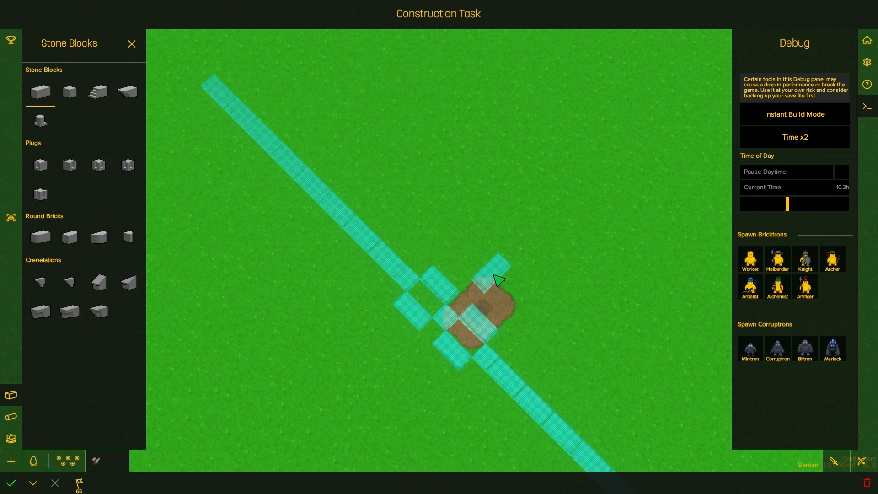
{"action": "scroll", "coordinate": [544, 276], "scroll_direction": "down", "scroll_amount": 2}
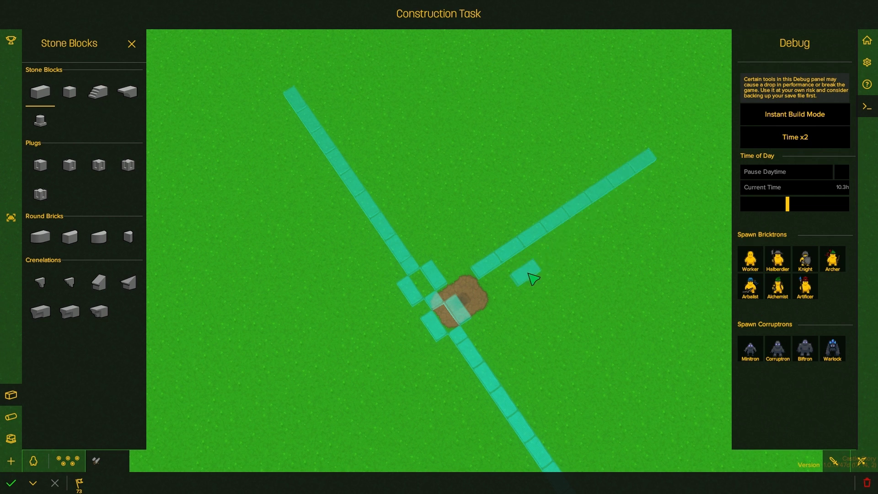
Step: Rotate and pan the view around the four-armed blueprint cross at the dirt patch
{"action": "key", "text": "q"}
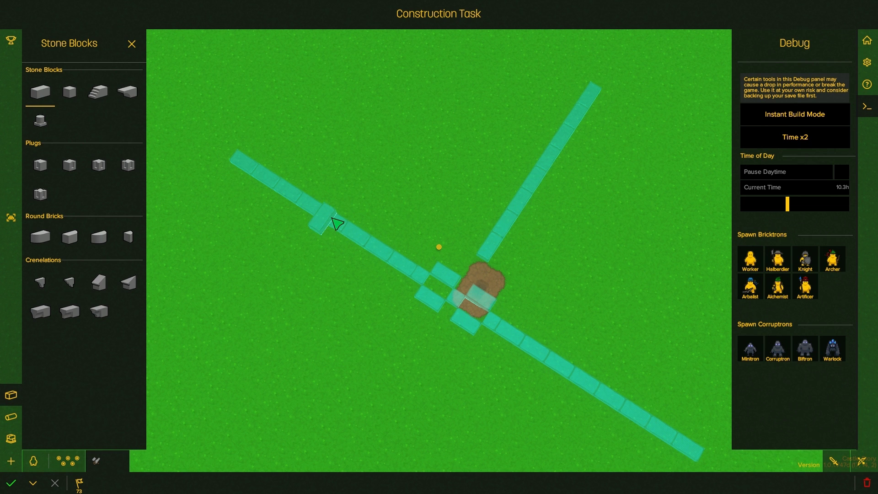
{"action": "key", "text": "q"}
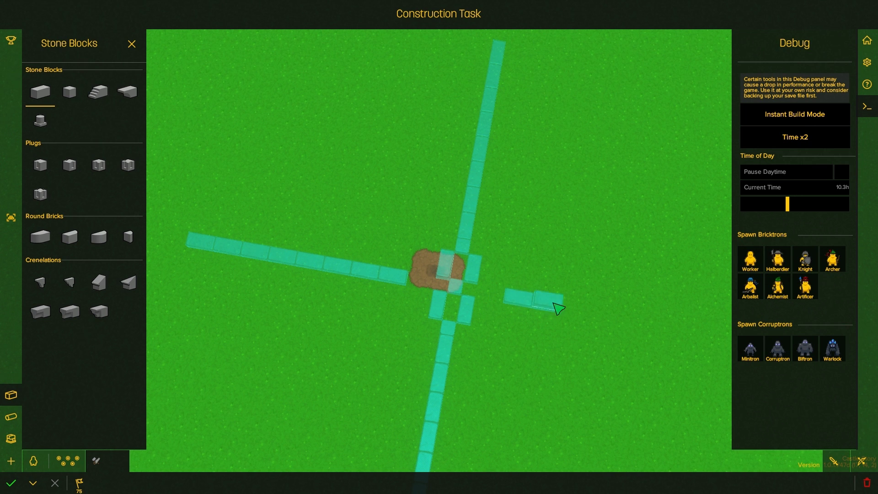
{"action": "key", "text": "d"}
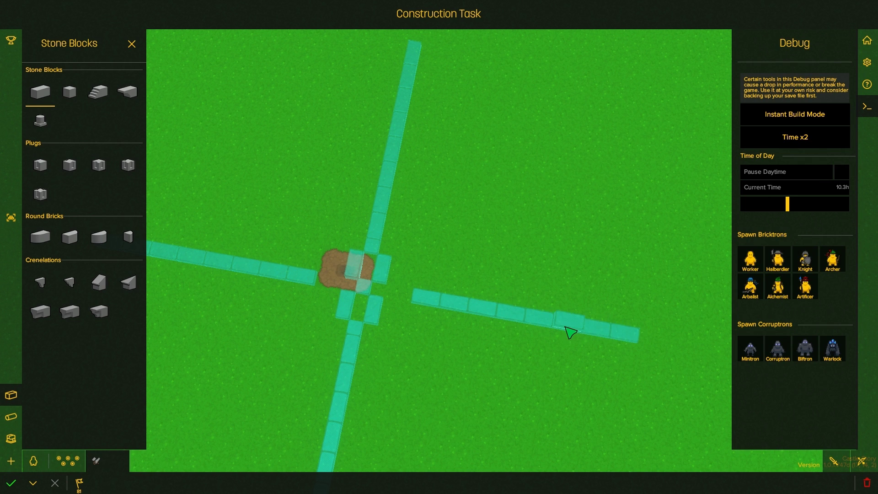
{"action": "key", "text": "e"}
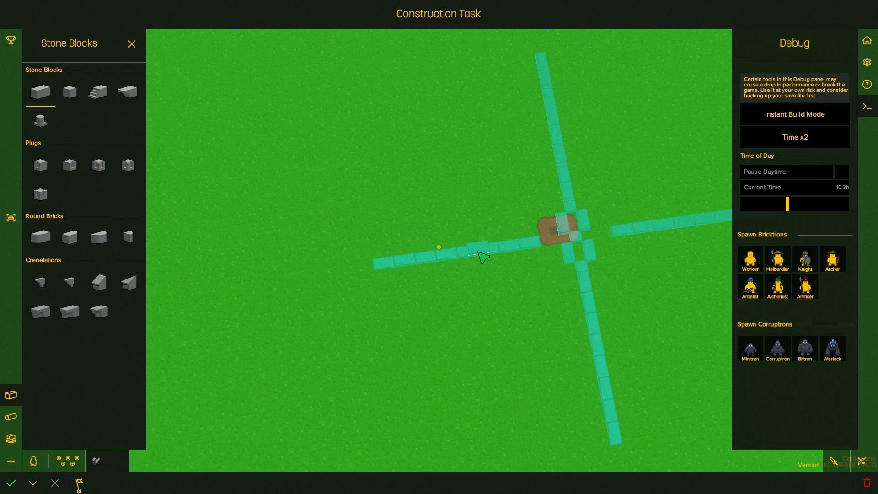
{"action": "key", "text": "e"}
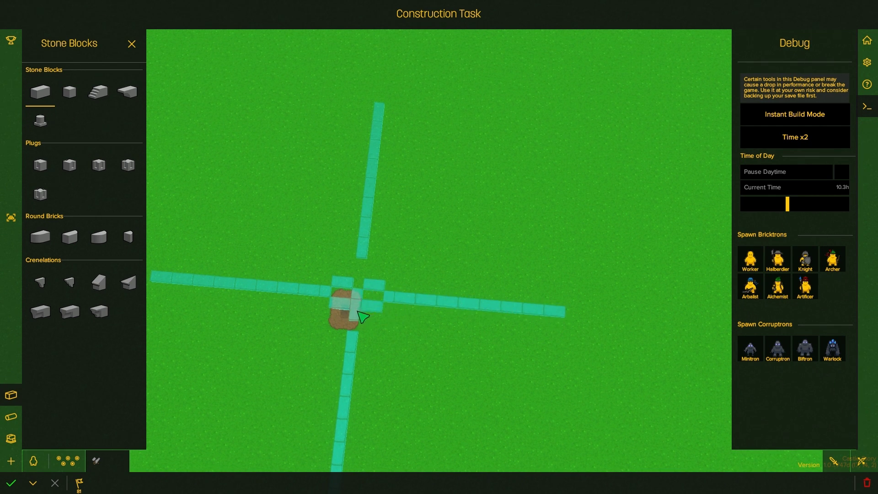
{"action": "scroll", "coordinate": [392, 270], "scroll_direction": "up", "scroll_amount": 5}
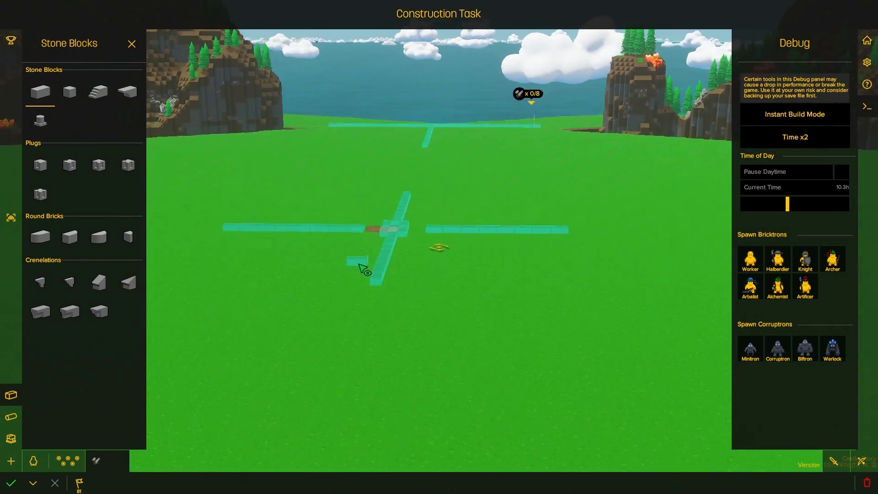
Step: Drag two cross arms out to matching lengths, then view the whole cross
{"action": "key", "text": "e"}
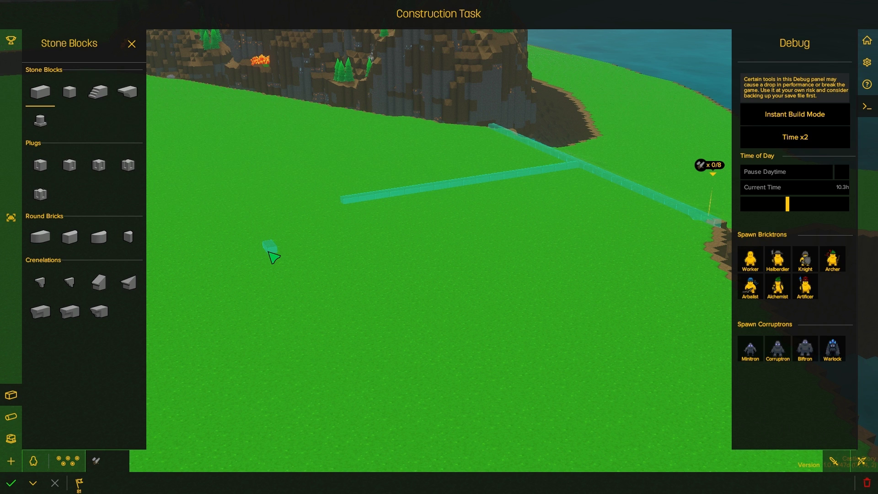
{"action": "scroll", "coordinate": [232, 325], "scroll_direction": "down", "scroll_amount": 5}
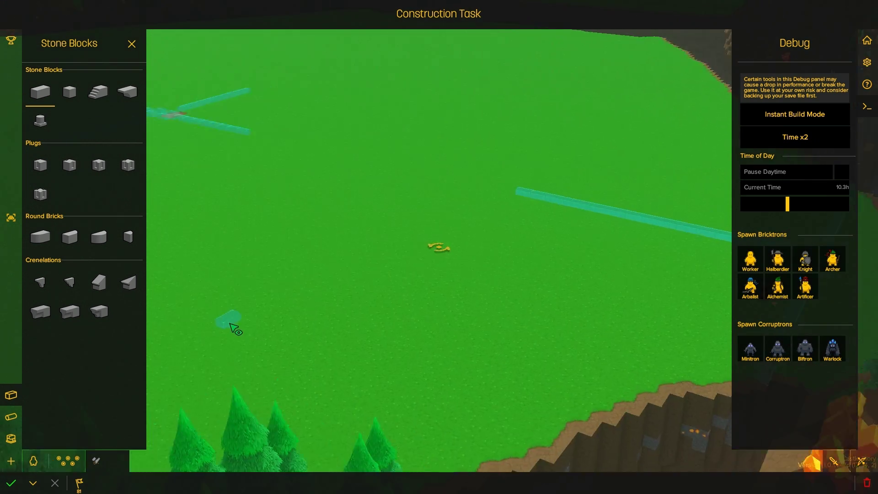
{"action": "scroll", "coordinate": [495, 220], "scroll_direction": "up", "scroll_amount": 5}
{"action": "scroll", "coordinate": [489, 221], "scroll_direction": "down", "scroll_amount": 3}
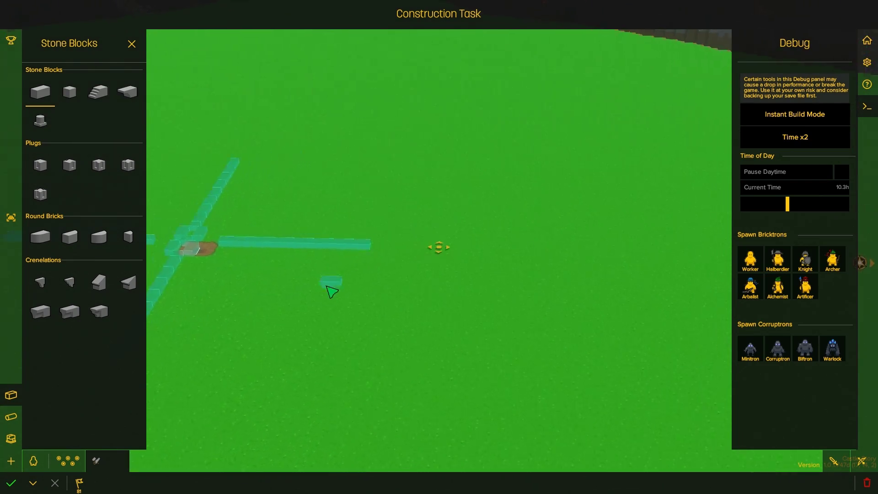
{"action": "scroll", "coordinate": [327, 286], "scroll_direction": "up", "scroll_amount": 3}
{"action": "scroll", "coordinate": [244, 261], "scroll_direction": "down", "scroll_amount": 3}
{"action": "left_click_drag", "start_coordinate": [371, 358], "coordinate": [328, 302]}
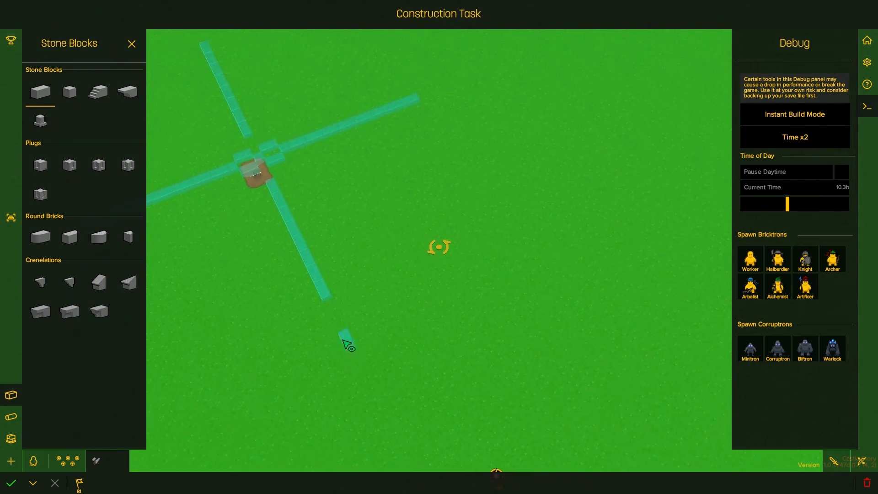
{"action": "key", "text": "w"}
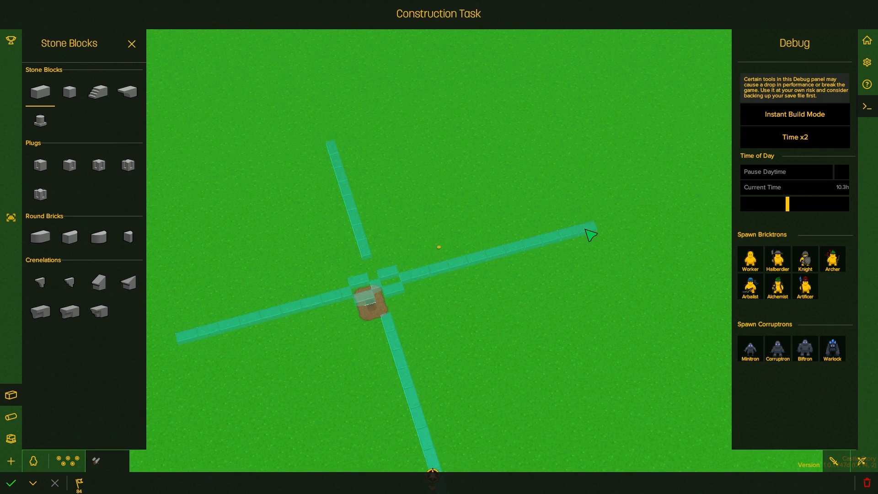
{"action": "key", "text": "w"}
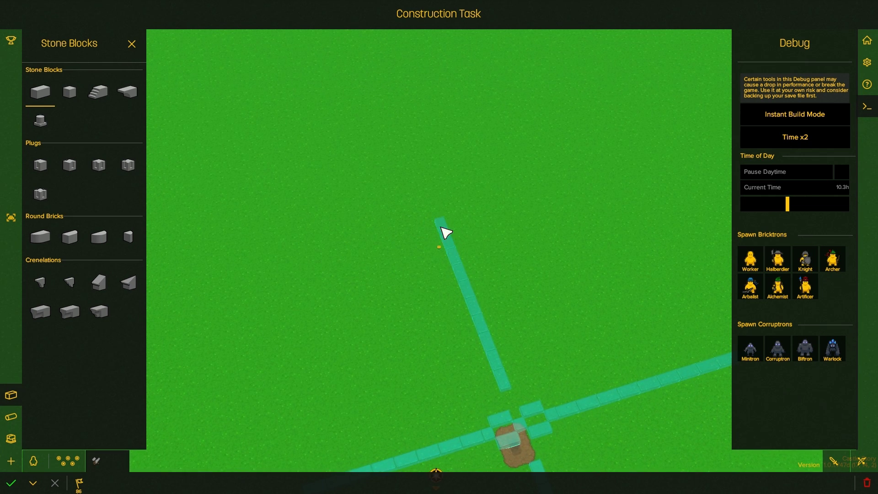
{"action": "left_click_drag", "start_coordinate": [443, 233], "coordinate": [409, 334]}
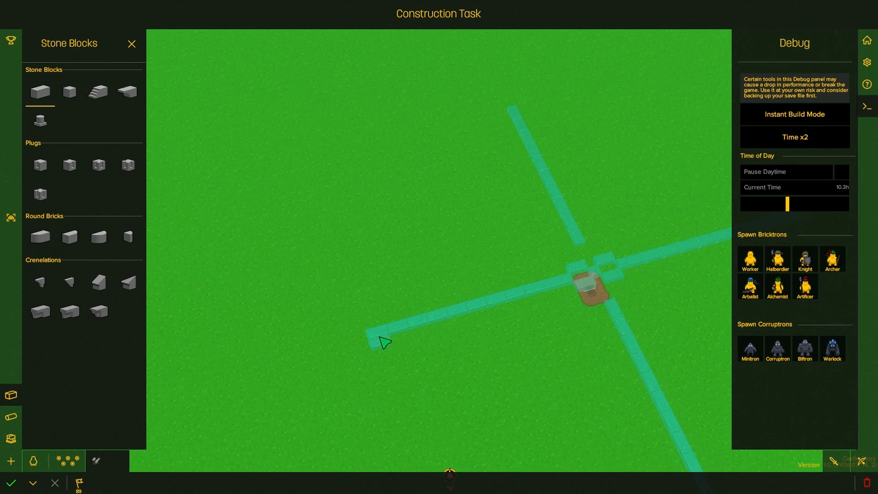
{"action": "key", "text": "s"}
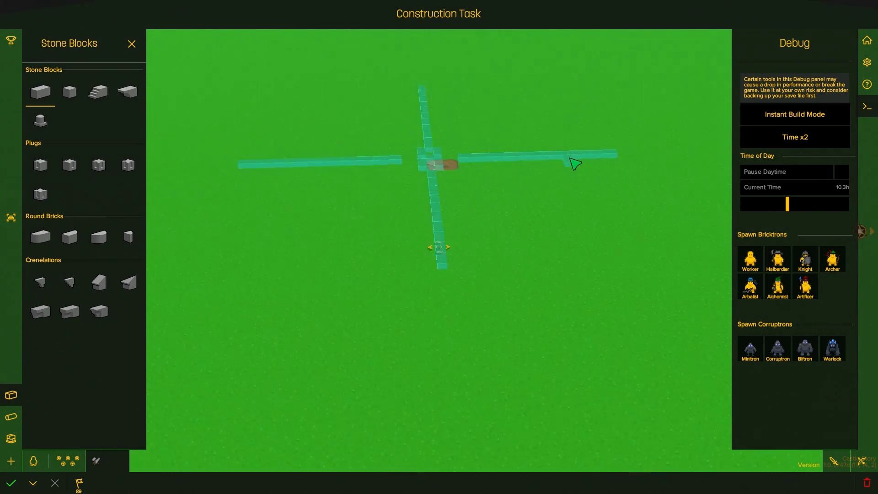
{"action": "key", "text": "q"}
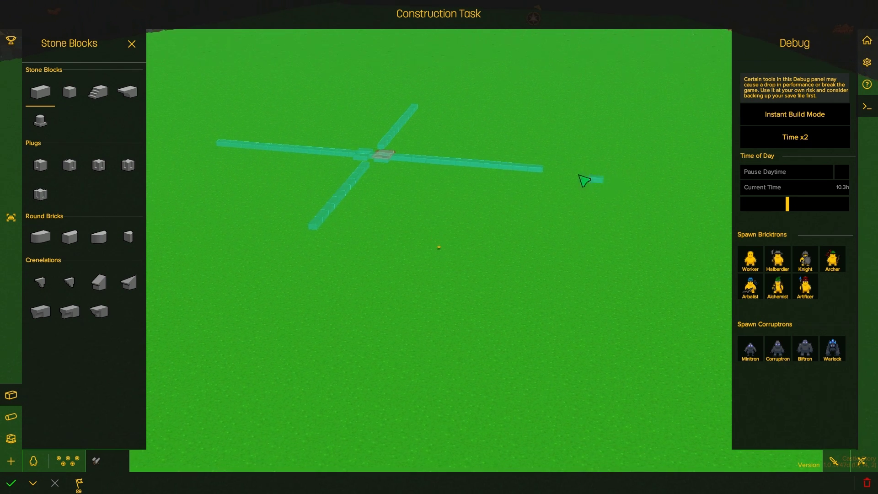
{"action": "key", "text": "q"}
{"action": "scroll", "coordinate": [476, 186], "scroll_direction": "up", "scroll_amount": 3}
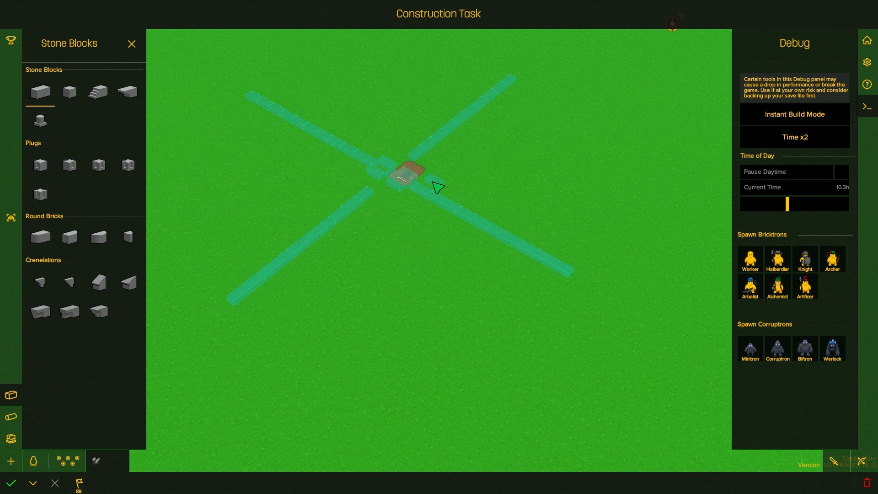
Step: Lengthen the lower arm and drag short crossbar caps onto two arm ends
{"action": "mouse_move", "coordinate": [491, 237]}
{"action": "left_mouse_down"}
{"action": "mouse_move", "coordinate": [376, 236]}
{"action": "mouse_move", "coordinate": [505, 282]}
{"action": "mouse_move", "coordinate": [400, 254]}
{"action": "mouse_move", "coordinate": [504, 284]}
{"action": "mouse_move", "coordinate": [408, 316]}
{"action": "mouse_move", "coordinate": [578, 260]}
{"action": "mouse_move", "coordinate": [428, 199]}
{"action": "mouse_move", "coordinate": [480, 197]}
{"action": "mouse_move", "coordinate": [450, 255]}
{"action": "mouse_move", "coordinate": [426, 263]}
{"action": "mouse_move", "coordinate": [501, 271]}
{"action": "mouse_move", "coordinate": [471, 210]}
{"action": "mouse_move", "coordinate": [407, 219]}
{"action": "mouse_move", "coordinate": [390, 234]}
{"action": "mouse_move", "coordinate": [364, 231]}
{"action": "mouse_move", "coordinate": [551, 334]}
{"action": "mouse_move", "coordinate": [568, 318]}
{"action": "mouse_move", "coordinate": [492, 262]}
{"action": "mouse_move", "coordinate": [427, 308]}
{"action": "mouse_move", "coordinate": [610, 316]}
{"action": "mouse_move", "coordinate": [450, 333]}
{"action": "mouse_move", "coordinate": [364, 282]}
{"action": "mouse_move", "coordinate": [383, 291]}
{"action": "left_mouse_up"}
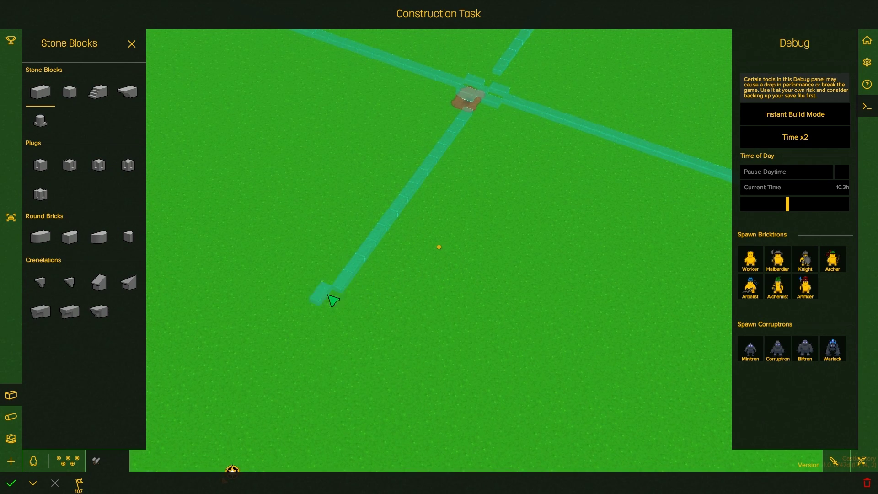
{"action": "mouse_move", "coordinate": [327, 323]}
{"action": "left_mouse_down"}
{"action": "mouse_move", "coordinate": [402, 213]}
{"action": "mouse_move", "coordinate": [497, 222]}
{"action": "mouse_move", "coordinate": [366, 229]}
{"action": "mouse_move", "coordinate": [421, 236]}
{"action": "mouse_move", "coordinate": [486, 264]}
{"action": "mouse_move", "coordinate": [445, 336]}
{"action": "left_mouse_up"}
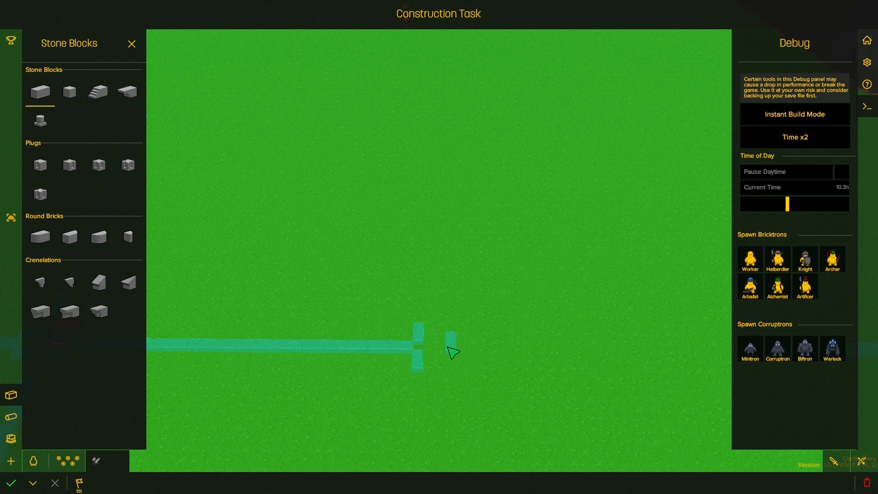
{"action": "mouse_move", "coordinate": [440, 342]}
{"action": "left_mouse_down"}
{"action": "mouse_move", "coordinate": [440, 297]}
{"action": "mouse_move", "coordinate": [579, 310]}
{"action": "mouse_move", "coordinate": [366, 333]}
{"action": "mouse_move", "coordinate": [330, 358]}
{"action": "mouse_move", "coordinate": [554, 304]}
{"action": "mouse_move", "coordinate": [489, 281]}
{"action": "left_mouse_up"}
{"action": "mouse_move", "coordinate": [480, 230]}
{"action": "left_mouse_down"}
{"action": "mouse_move", "coordinate": [368, 180]}
{"action": "mouse_move", "coordinate": [463, 177]}
{"action": "mouse_move", "coordinate": [486, 262]}
{"action": "mouse_move", "coordinate": [471, 233]}
{"action": "mouse_move", "coordinate": [378, 201]}
{"action": "mouse_move", "coordinate": [463, 191]}
{"action": "mouse_move", "coordinate": [490, 308]}
{"action": "mouse_move", "coordinate": [456, 268]}
{"action": "left_mouse_up"}
{"action": "mouse_move", "coordinate": [438, 239]}
{"action": "left_mouse_down"}
{"action": "mouse_move", "coordinate": [467, 274]}
{"action": "mouse_move", "coordinate": [500, 241]}
{"action": "mouse_move", "coordinate": [569, 213]}
{"action": "mouse_move", "coordinate": [508, 185]}
{"action": "mouse_move", "coordinate": [606, 151]}
{"action": "mouse_move", "coordinate": [613, 198]}
{"action": "left_mouse_up"}
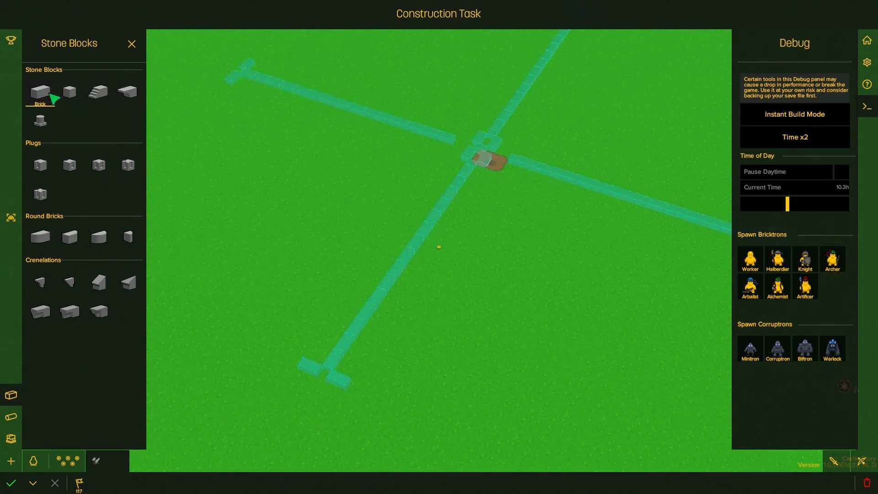
{"action": "key", "text": "s"}
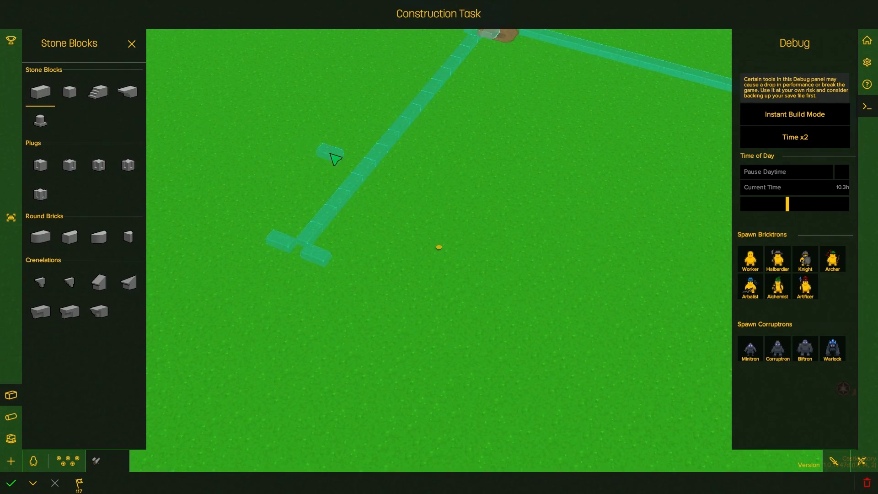
{"action": "mouse_move", "coordinate": [333, 157]}
{"action": "left_mouse_down"}
{"action": "mouse_move", "coordinate": [554, 193]}
{"action": "mouse_move", "coordinate": [304, 141]}
{"action": "mouse_move", "coordinate": [418, 169]}
{"action": "mouse_move", "coordinate": [376, 172]}
{"action": "mouse_move", "coordinate": [277, 138]}
{"action": "mouse_move", "coordinate": [240, 78]}
{"action": "mouse_move", "coordinate": [480, 85]}
{"action": "mouse_move", "coordinate": [499, 71]}
{"action": "mouse_move", "coordinate": [419, 171]}
{"action": "mouse_move", "coordinate": [392, 171]}
{"action": "mouse_move", "coordinate": [349, 129]}
{"action": "left_mouse_up"}
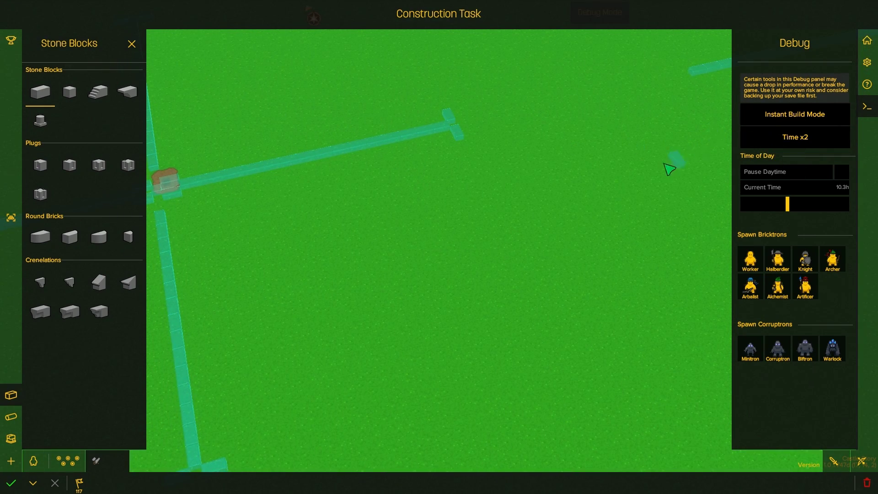
{"action": "mouse_move", "coordinate": [669, 169]}
{"action": "left_mouse_down"}
{"action": "mouse_move", "coordinate": [467, 211]}
{"action": "mouse_move", "coordinate": [794, 127]}
{"action": "mouse_move", "coordinate": [525, 349]}
{"action": "mouse_move", "coordinate": [484, 7]}
{"action": "mouse_move", "coordinate": [495, 368]}
{"action": "mouse_move", "coordinate": [516, 317]}
{"action": "mouse_move", "coordinate": [554, 296]}
{"action": "mouse_move", "coordinate": [526, 255]}
{"action": "left_mouse_up"}
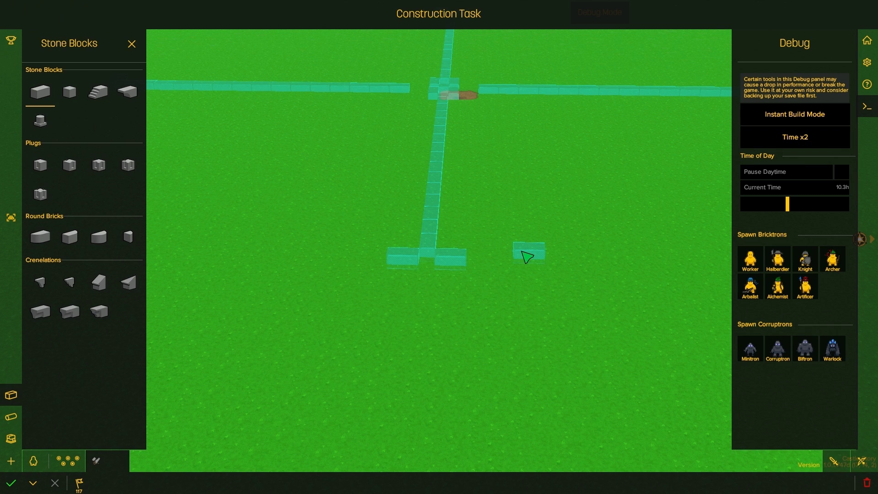
{"action": "scroll", "coordinate": [537, 227], "scroll_direction": "down", "scroll_amount": 3}
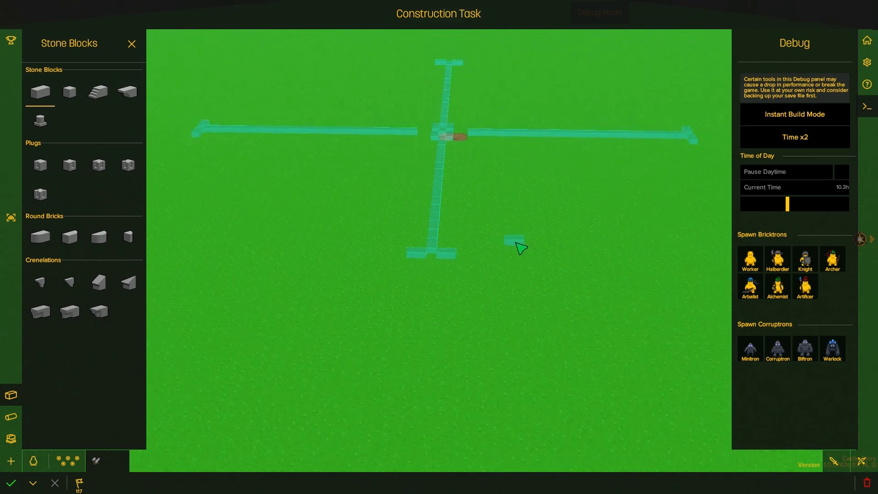
Step: Delete the right-hand cap blocks on the cross's lower arm
{"action": "key", "text": "e"}
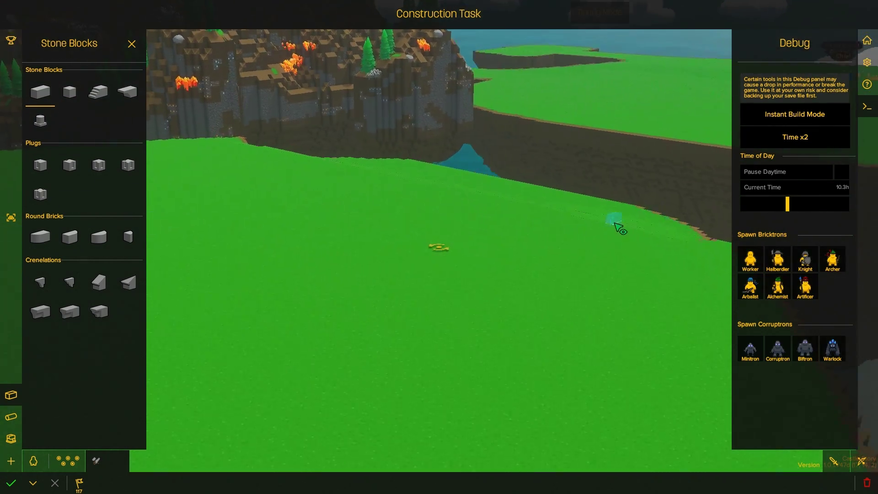
{"action": "key", "text": "w"}
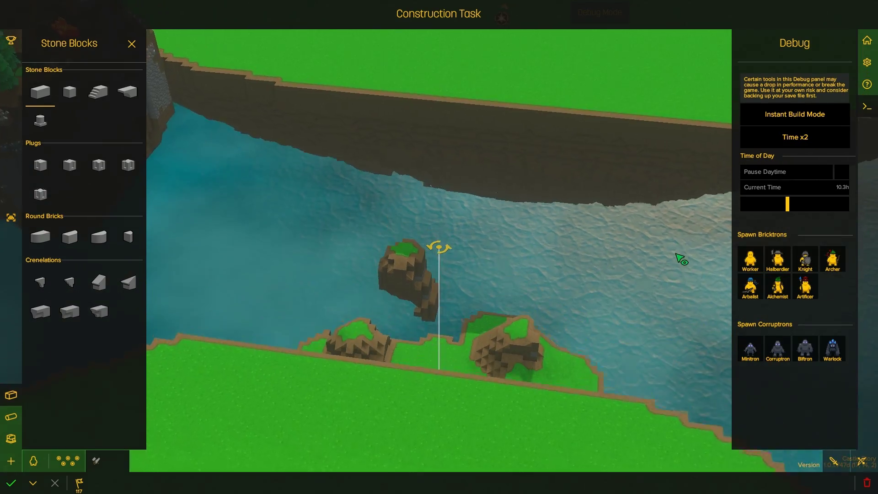
{"action": "key", "text": "w"}
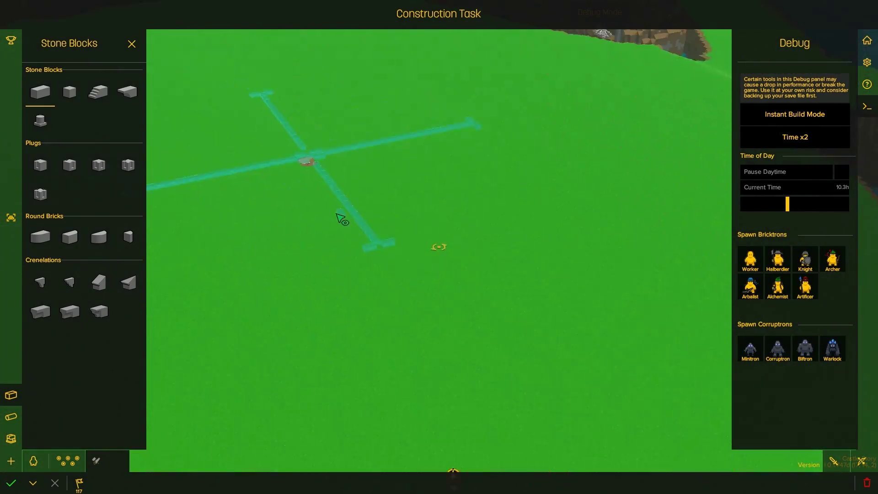
{"action": "scroll", "coordinate": [337, 218], "scroll_direction": "down", "scroll_amount": 3}
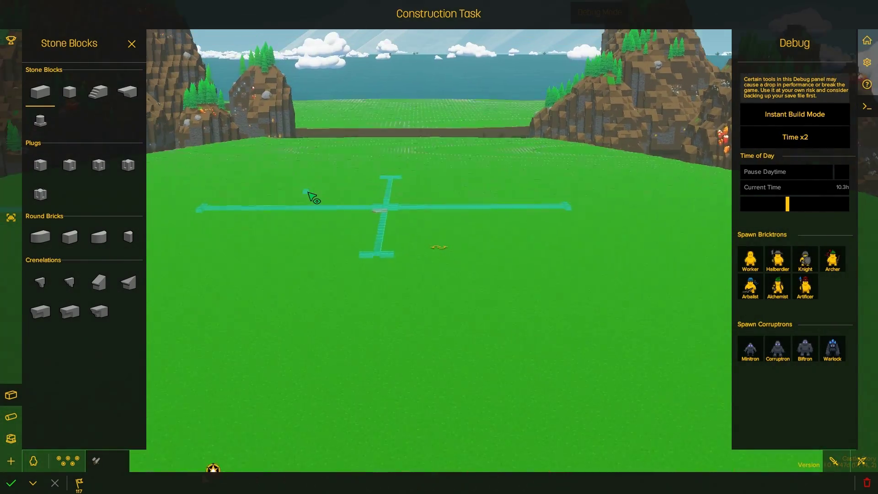
{"action": "scroll", "coordinate": [326, 240], "scroll_direction": "up", "scroll_amount": 4}
{"action": "key", "text": "s"}
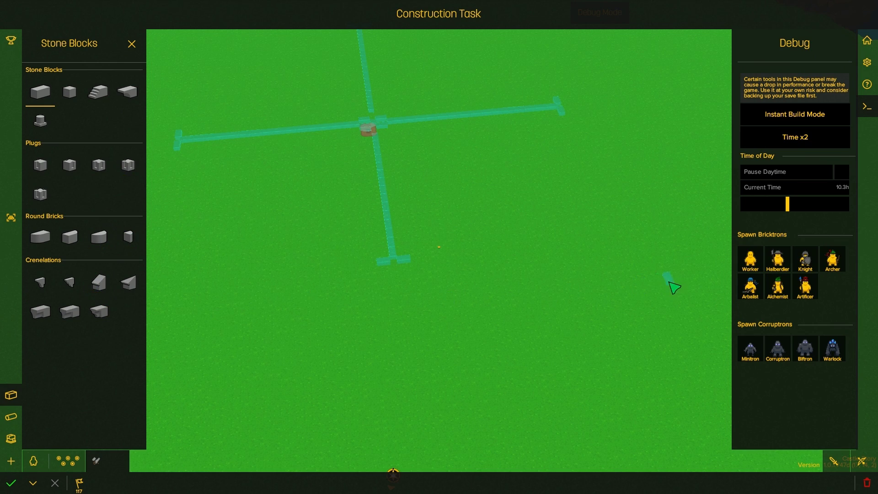
{"action": "scroll", "coordinate": [245, 257], "scroll_direction": "up", "scroll_amount": 3}
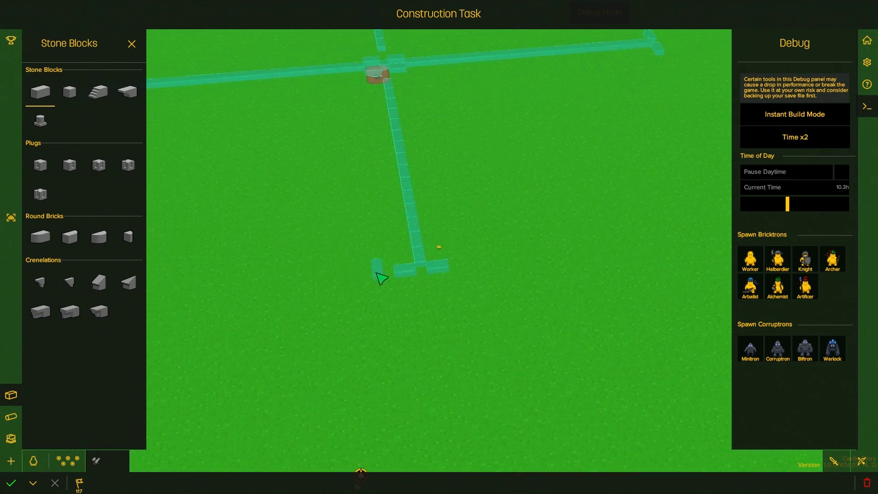
{"action": "scroll", "coordinate": [437, 308], "scroll_direction": "up", "scroll_amount": 3}
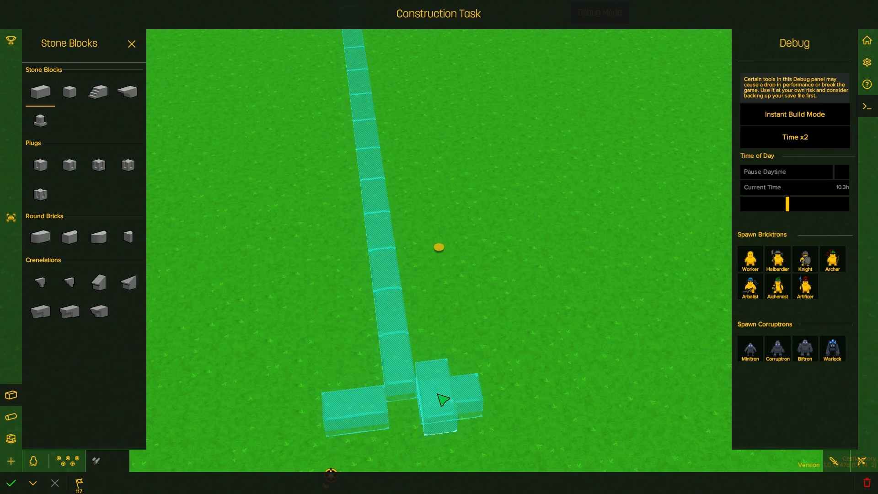
{"action": "scroll", "coordinate": [441, 392], "scroll_direction": "down", "scroll_amount": 2}
{"action": "right_click", "coordinate": [431, 310]}
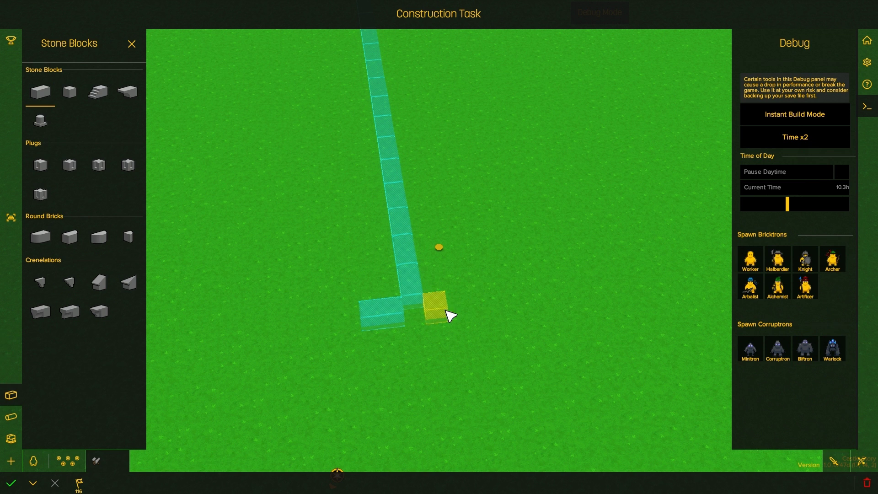
Step: Browse the Structures and Wood Blocks catalogues, then return to the new-task list
{"action": "left_click", "coordinate": [11, 395]}
{"action": "left_click", "coordinate": [11, 418]}
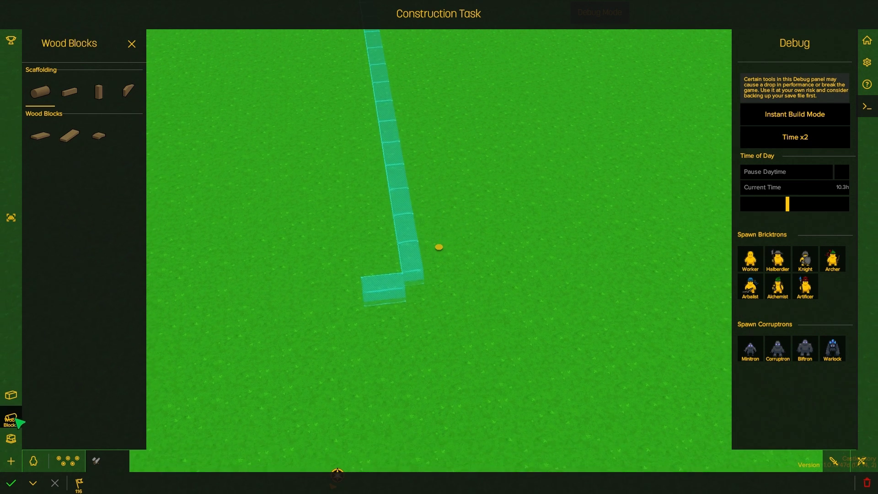
{"action": "left_click", "coordinate": [11, 461]}
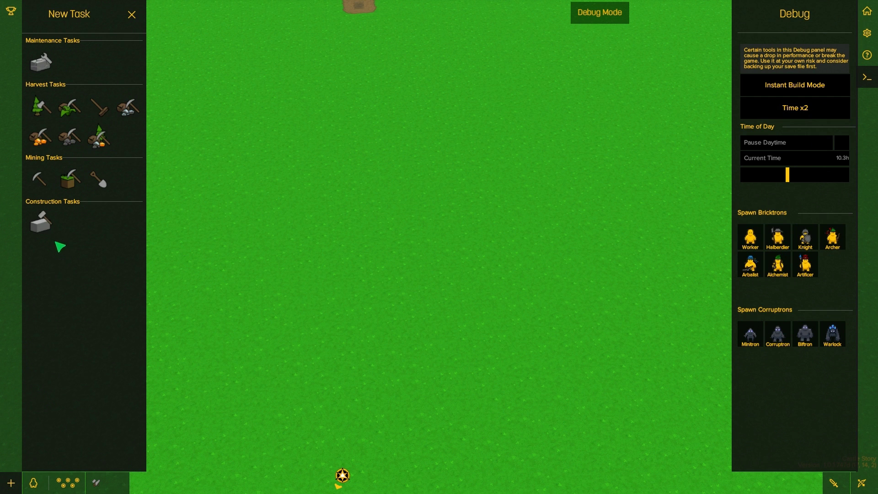
{"action": "left_click", "coordinate": [42, 223]}
{"action": "left_click", "coordinate": [11, 440]}
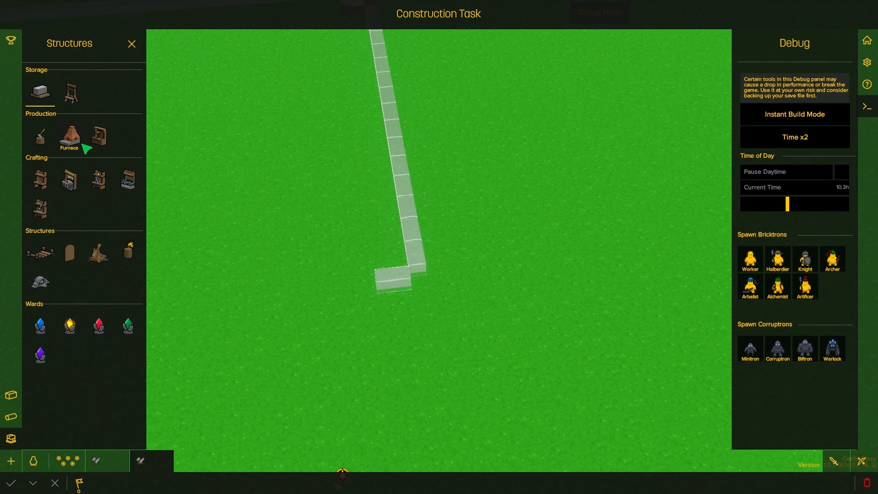
{"action": "left_click", "coordinate": [72, 251]}
{"action": "scroll", "coordinate": [481, 302], "scroll_direction": "down", "scroll_amount": 5}
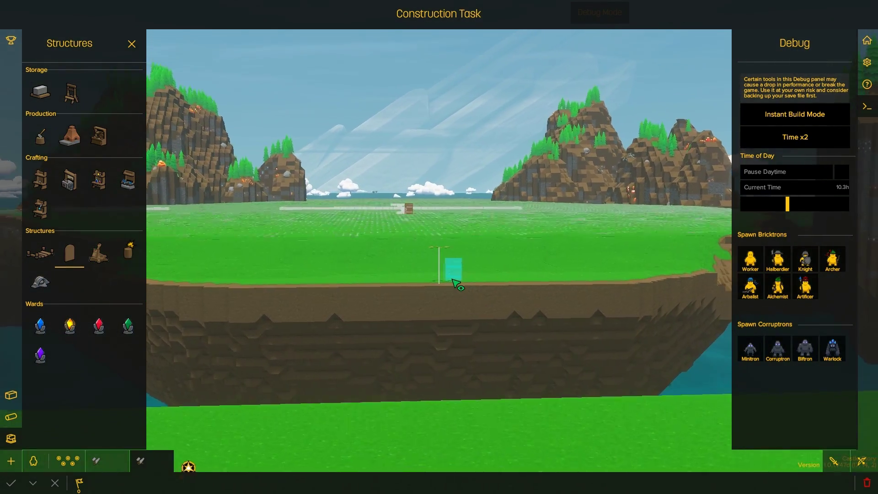
{"action": "scroll", "coordinate": [453, 275], "scroll_direction": "up", "scroll_amount": 3}
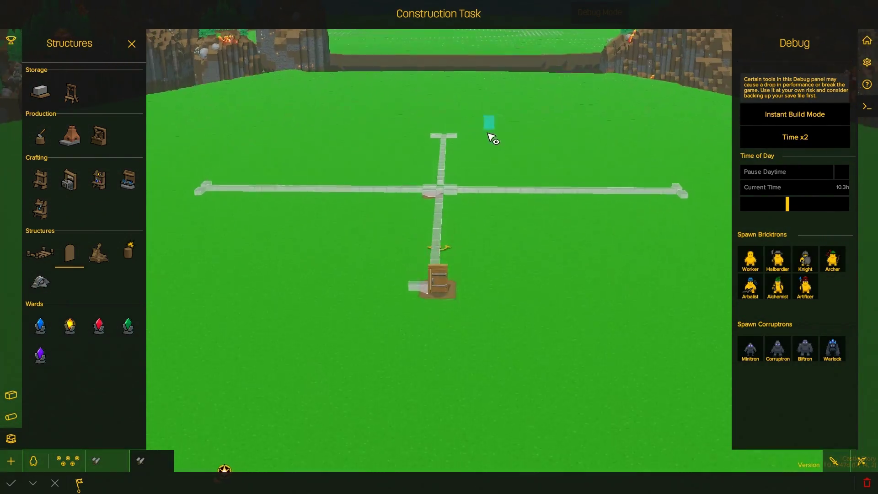
{"action": "scroll", "coordinate": [470, 172], "scroll_direction": "up", "scroll_amount": 5}
{"action": "key", "text": "e"}
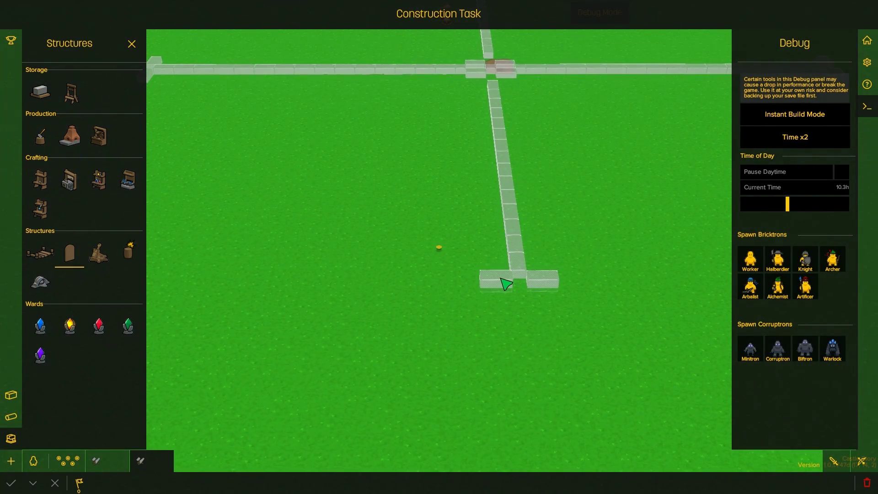
{"action": "key", "text": "e"}
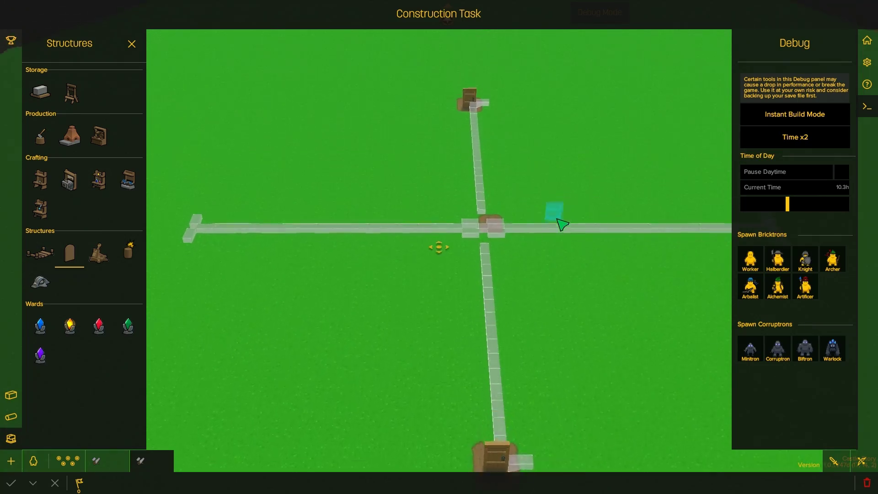
{"action": "scroll", "coordinate": [566, 190], "scroll_direction": "down", "scroll_amount": 5}
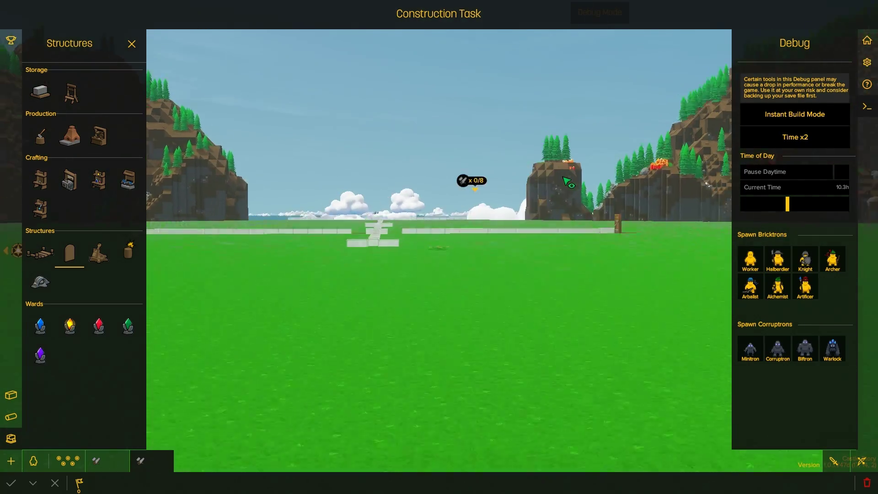
{"action": "scroll", "coordinate": [566, 191], "scroll_direction": "down", "scroll_amount": 3}
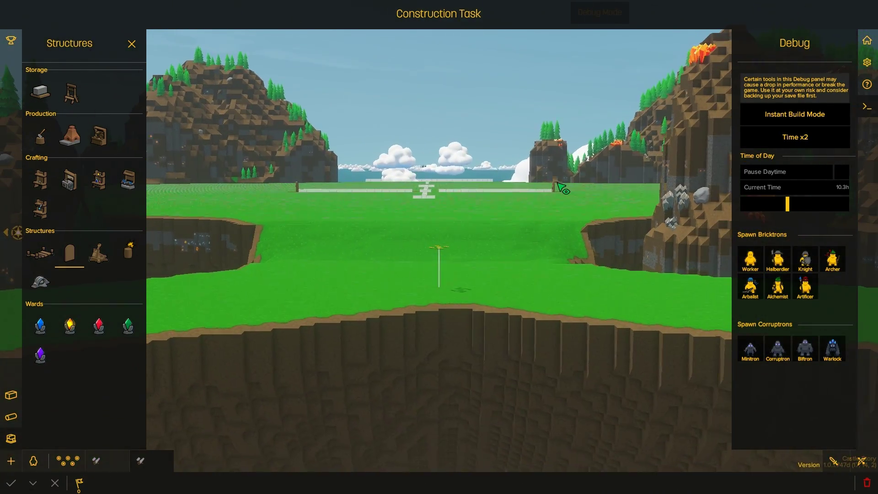
{"action": "scroll", "coordinate": [559, 182], "scroll_direction": "up", "scroll_amount": 5}
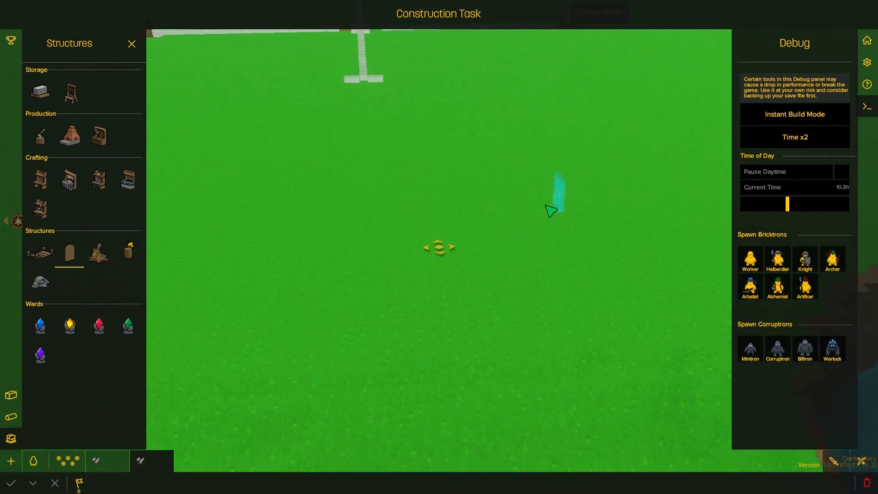
{"action": "right_click", "coordinate": [397, 275]}
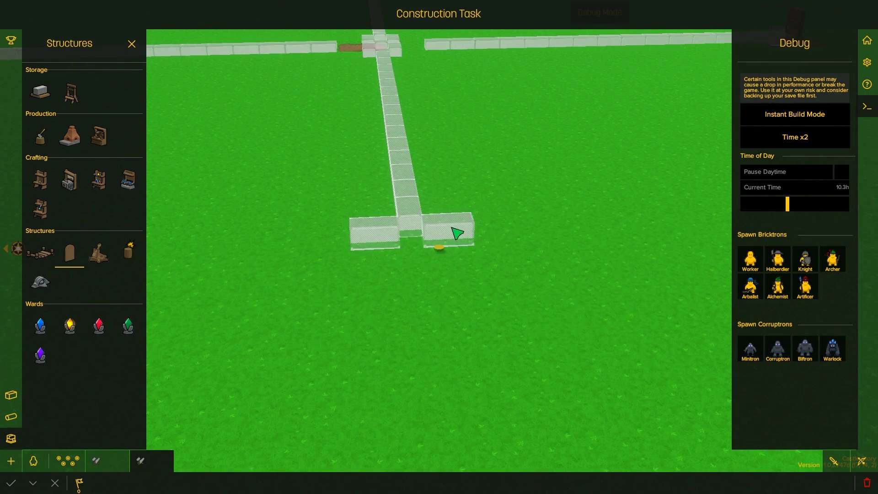
{"action": "left_click", "coordinate": [437, 245]}
{"action": "scroll", "coordinate": [529, 295], "scroll_direction": "down", "scroll_amount": 5}
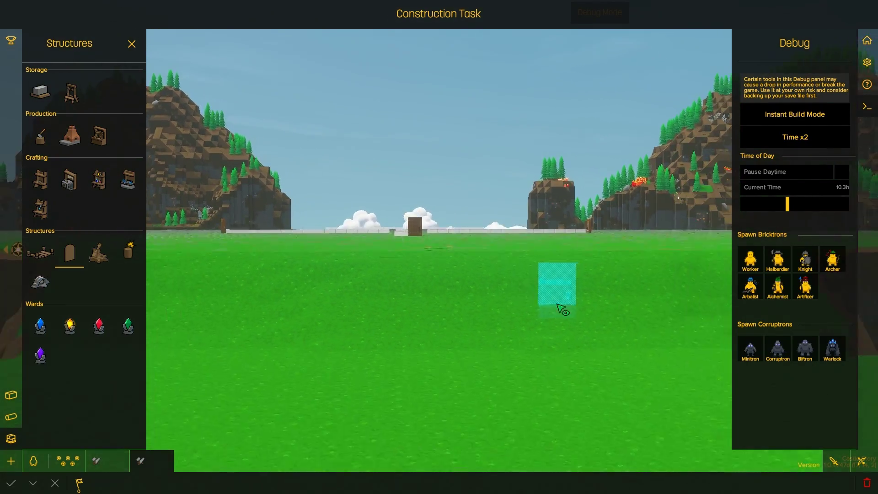
{"action": "scroll", "coordinate": [561, 310], "scroll_direction": "down", "scroll_amount": 3}
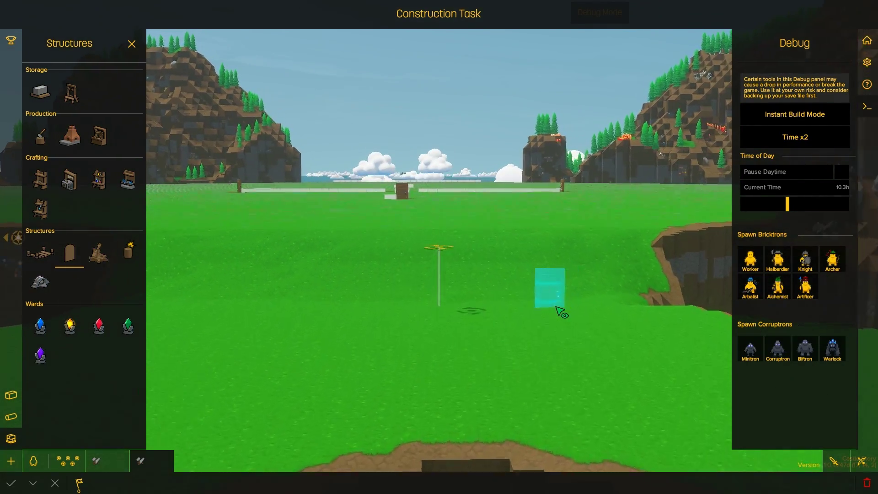
{"action": "scroll", "coordinate": [577, 227], "scroll_direction": "up", "scroll_amount": 2}
{"action": "scroll", "coordinate": [529, 235], "scroll_direction": "up", "scroll_amount": 3}
{"action": "scroll", "coordinate": [378, 246], "scroll_direction": "up", "scroll_amount": 2}
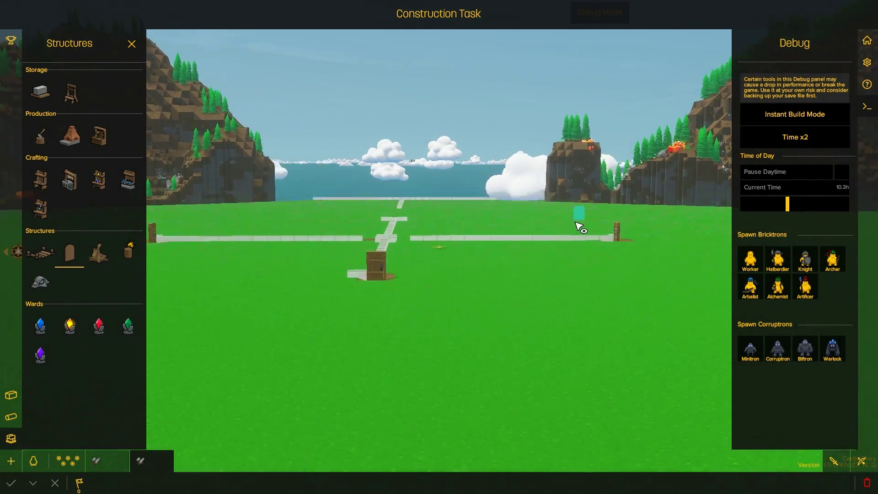
{"action": "scroll", "coordinate": [378, 245], "scroll_direction": "down", "scroll_amount": 5}
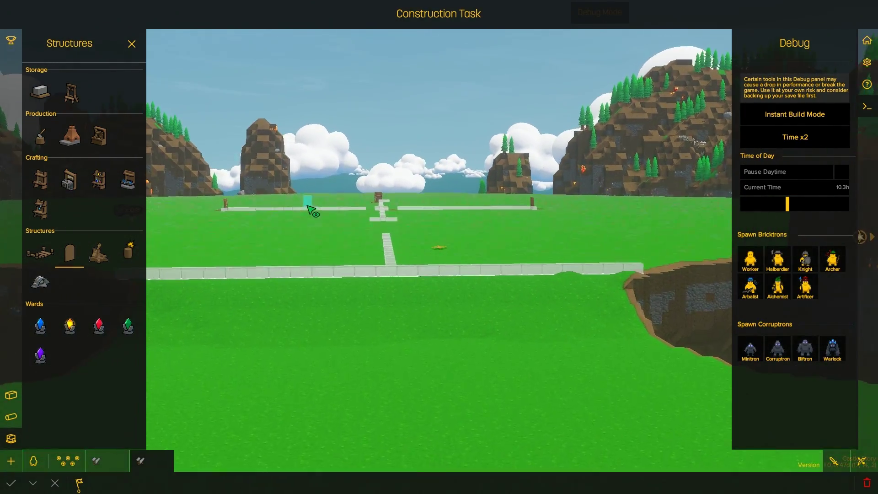
{"action": "scroll", "coordinate": [308, 208], "scroll_direction": "down", "scroll_amount": 2}
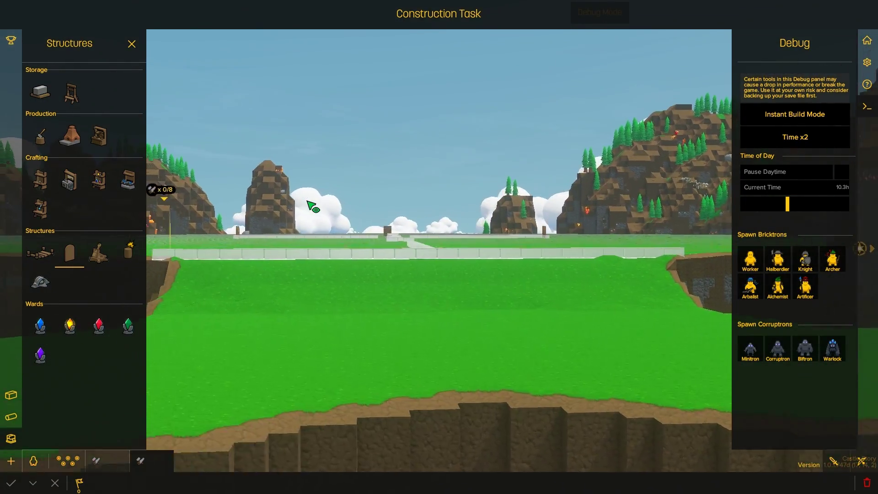
{"action": "scroll", "coordinate": [344, 220], "scroll_direction": "up", "scroll_amount": 3}
{"action": "scroll", "coordinate": [366, 230], "scroll_direction": "up", "scroll_amount": 2}
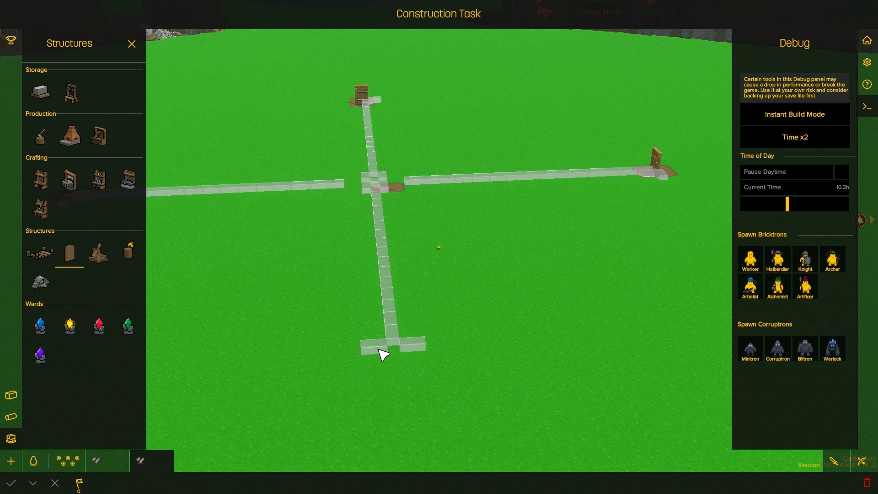
{"action": "scroll", "coordinate": [389, 351], "scroll_direction": "down", "scroll_amount": 2}
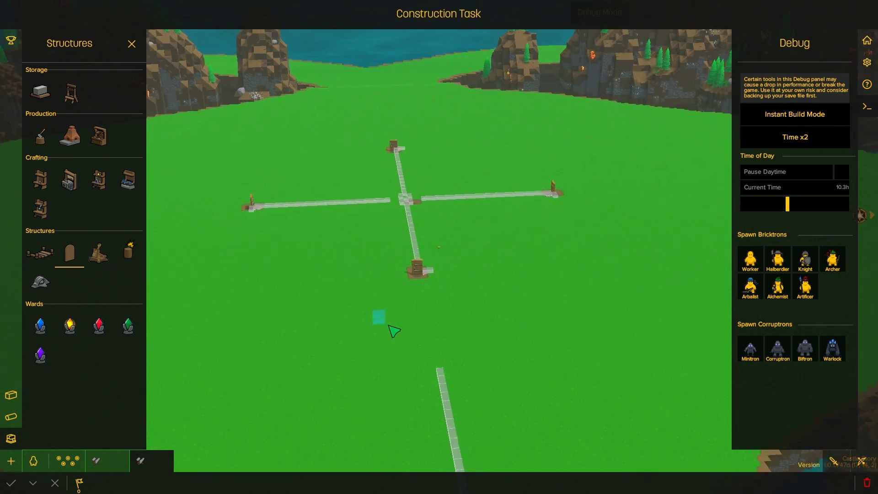
{"action": "key", "text": "q"}
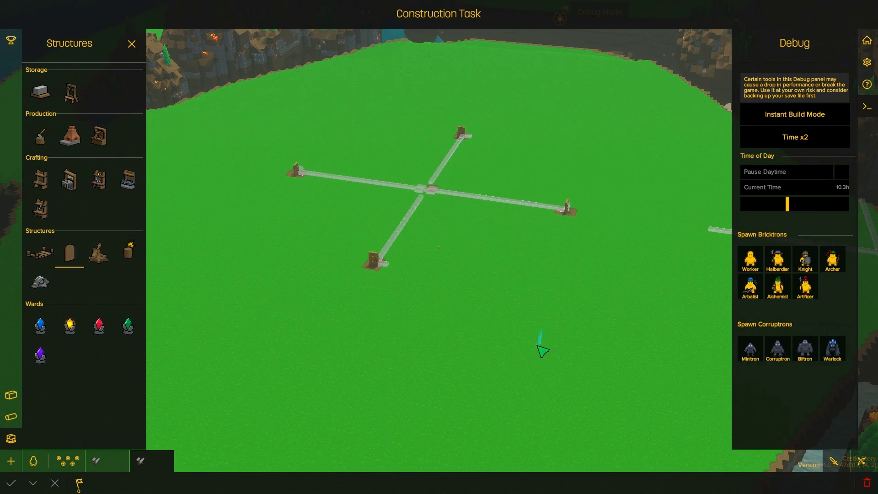
{"action": "key", "text": "q"}
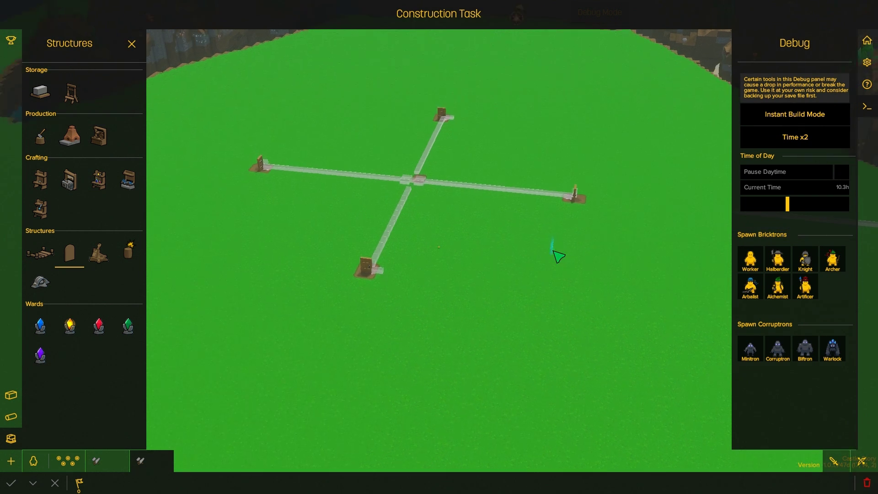
{"action": "scroll", "coordinate": [557, 251], "scroll_direction": "up", "scroll_amount": 2}
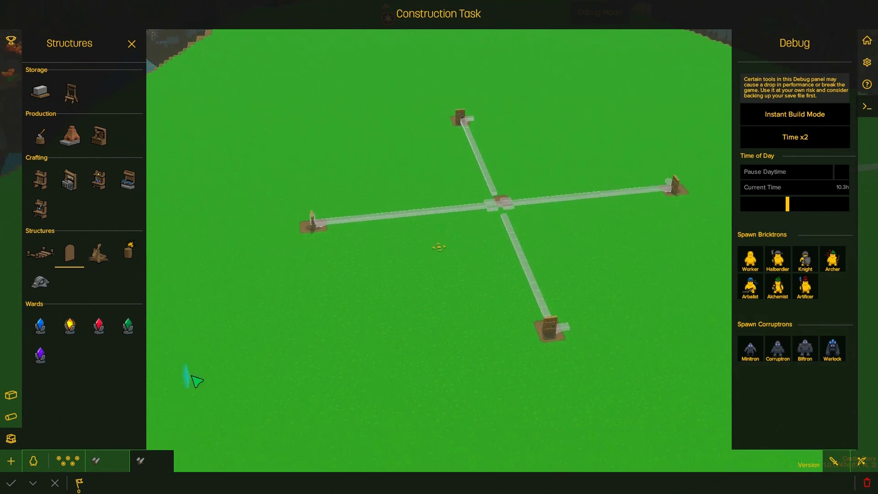
{"action": "scroll", "coordinate": [434, 261], "scroll_direction": "down", "scroll_amount": 2}
{"action": "scroll", "coordinate": [288, 253], "scroll_direction": "up", "scroll_amount": 3}
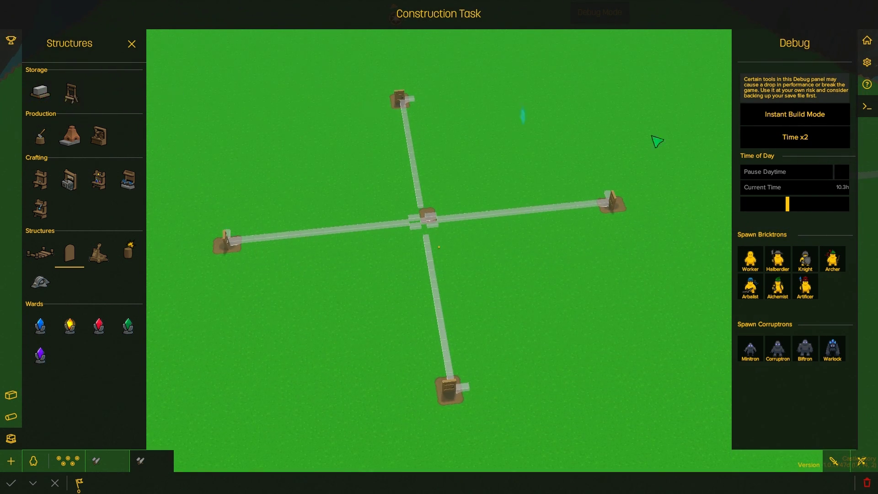
{"action": "key", "text": "q"}
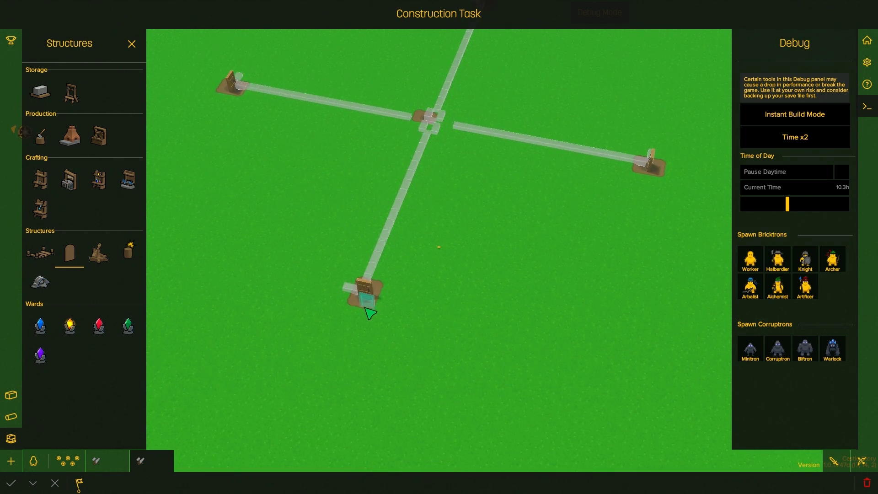
{"action": "scroll", "coordinate": [369, 313], "scroll_direction": "up", "scroll_amount": 1}
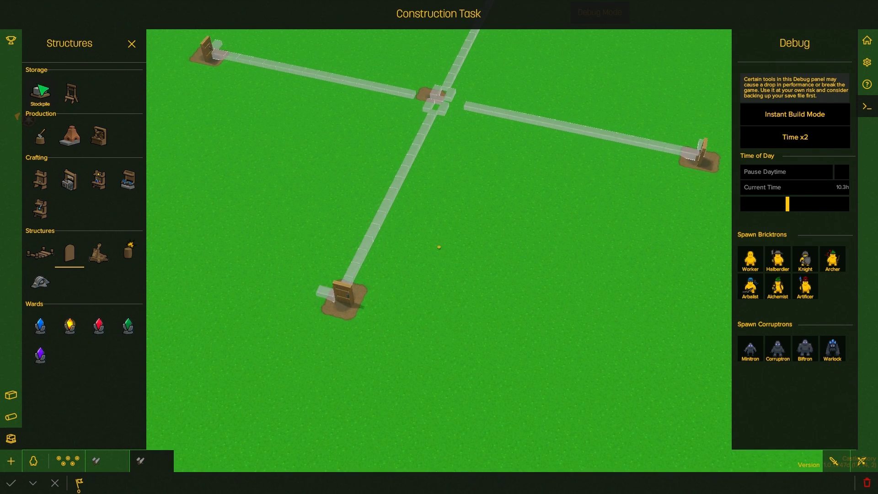
{"action": "key", "text": "a"}
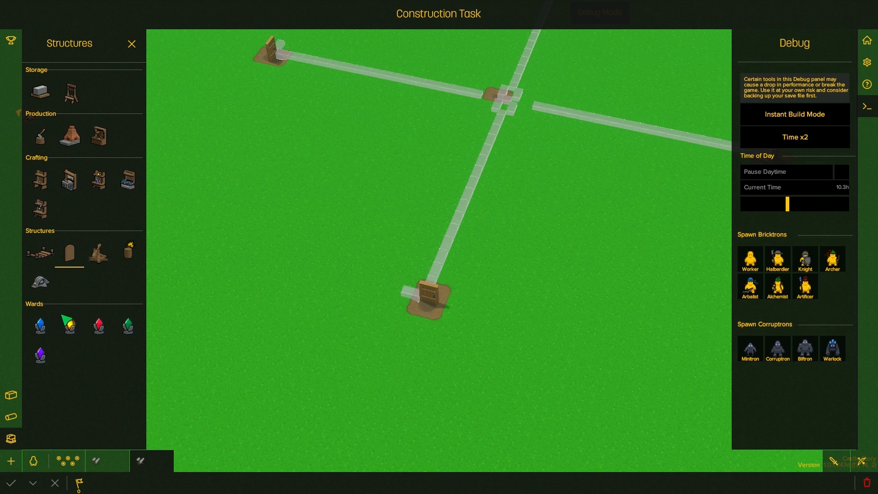
Step: Choose the stone Brick piece and lay the first walls from a door toward the next door
{"action": "left_click", "coordinate": [19, 389]}
{"action": "left_click", "coordinate": [48, 90]}
{"action": "key", "text": "q"}
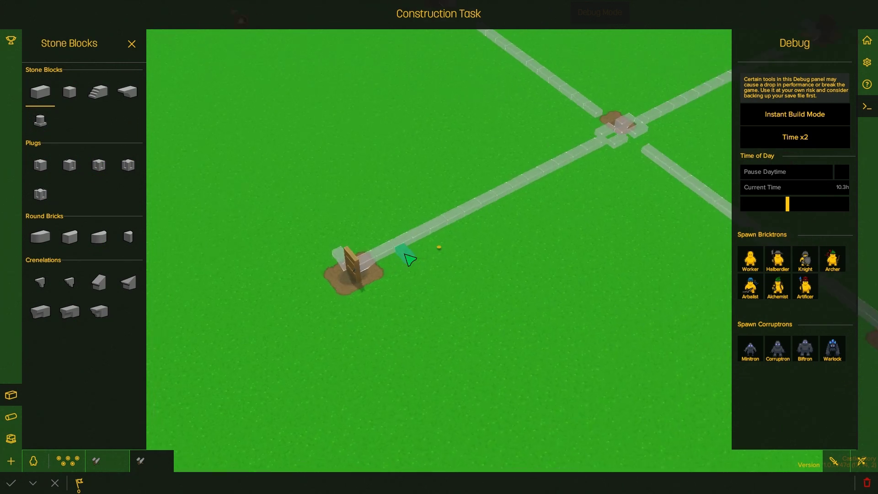
{"action": "left_click_drag", "start_coordinate": [642, 309], "coordinate": [322, 313]}
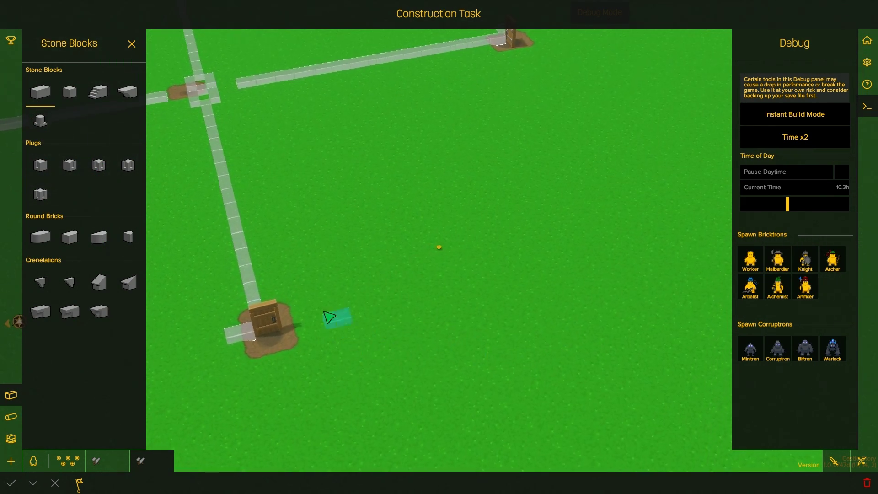
{"action": "key", "text": "e"}
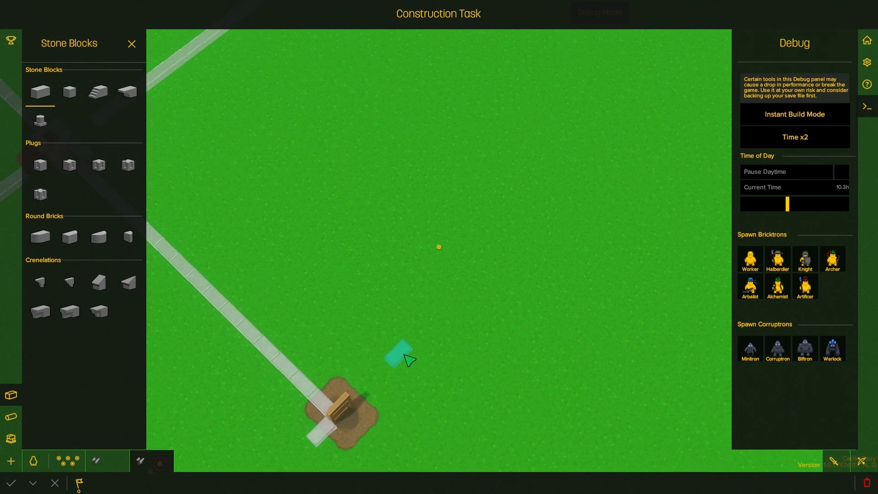
{"action": "key", "text": "q"}
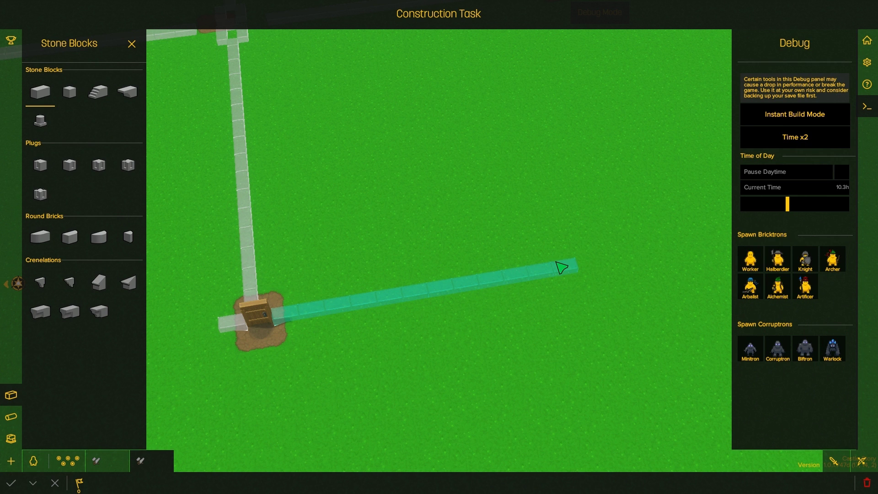
{"action": "left_click", "coordinate": [562, 268]}
{"action": "key", "text": "e"}
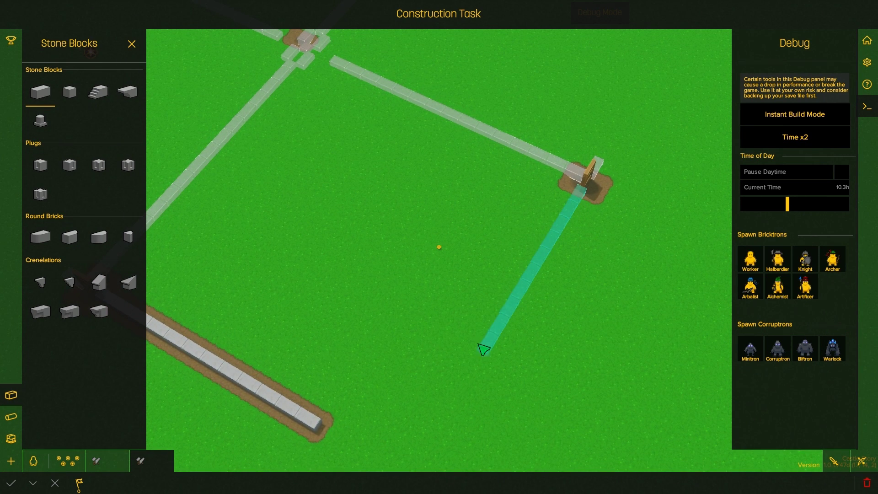
{"action": "left_click", "coordinate": [459, 385]}
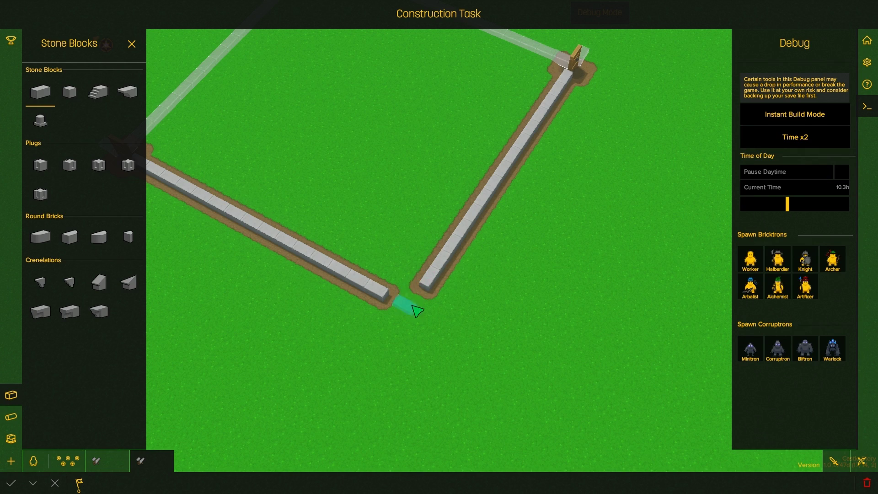
{"action": "scroll", "coordinate": [420, 312], "scroll_direction": "up", "scroll_amount": 3}
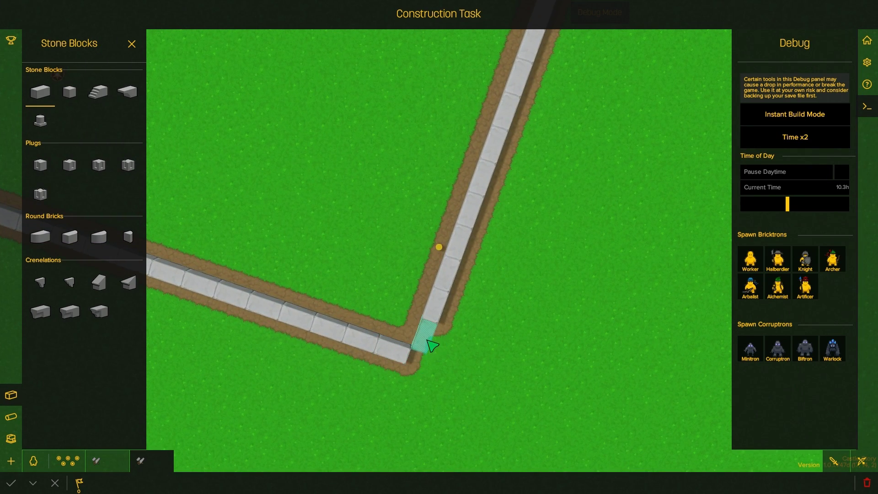
{"action": "scroll", "coordinate": [431, 346], "scroll_direction": "down", "scroll_amount": 5}
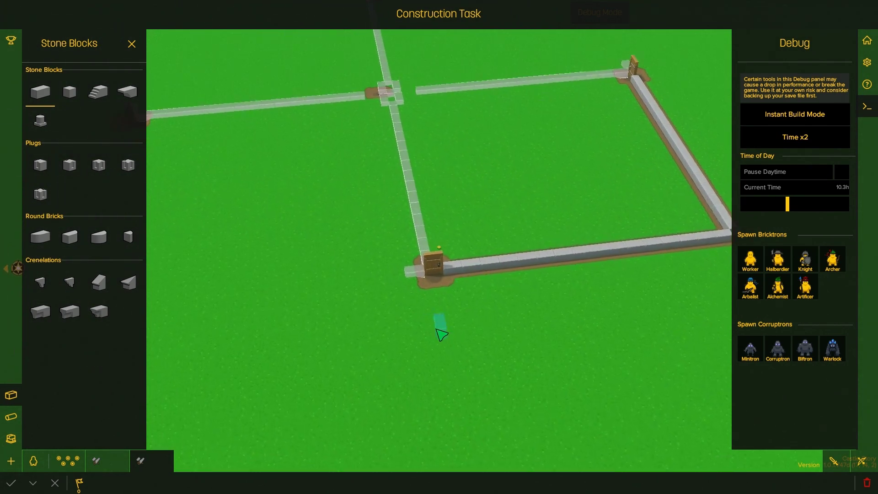
{"action": "scroll", "coordinate": [443, 329], "scroll_direction": "up", "scroll_amount": 3}
{"action": "scroll", "coordinate": [580, 300], "scroll_direction": "up", "scroll_amount": 2}
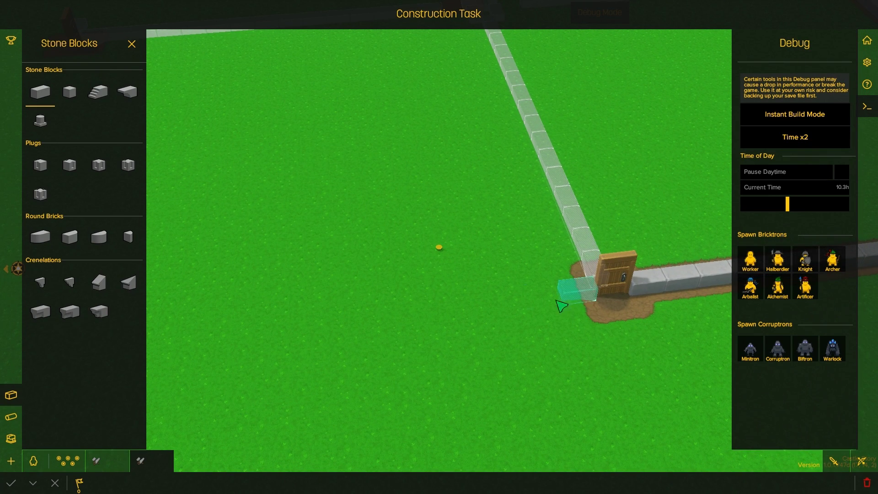
Step: Lay the remaining stone walls from the doors and gatehouse along the layout edges to the corners
{"action": "key", "text": "e"}
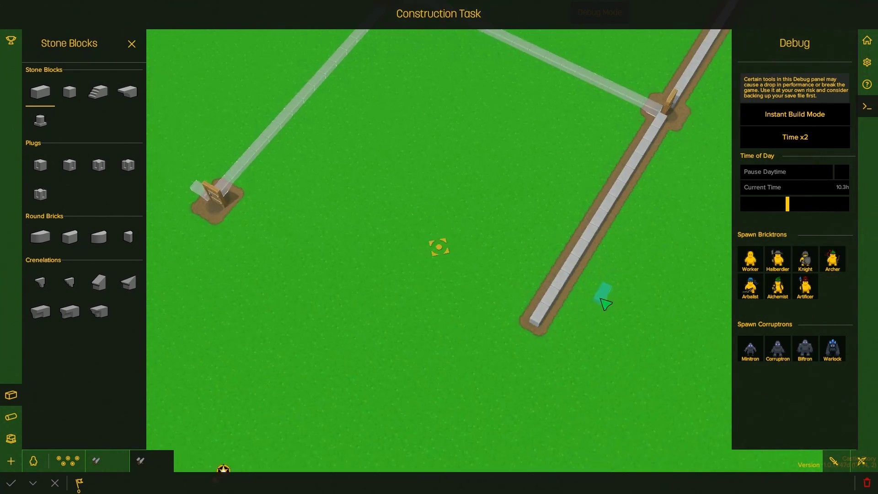
{"action": "left_click", "coordinate": [580, 345]}
{"action": "scroll", "coordinate": [475, 246], "scroll_direction": "up", "scroll_amount": 3}
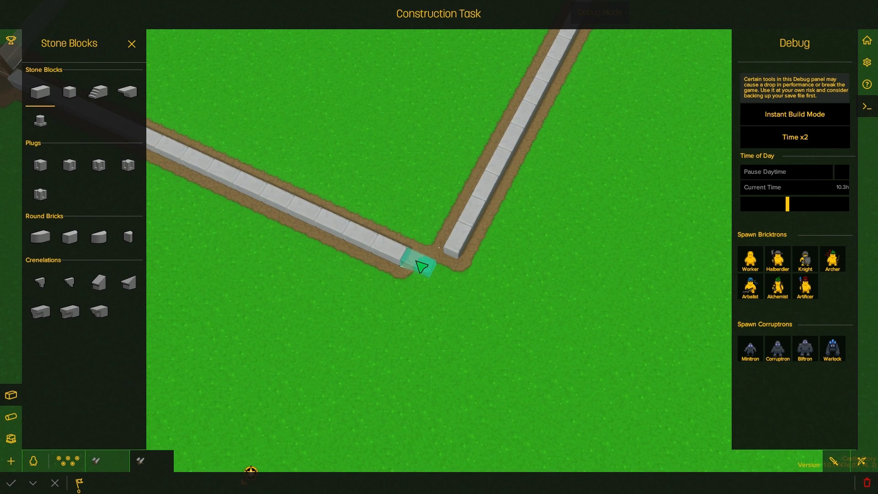
{"action": "scroll", "coordinate": [449, 271], "scroll_direction": "down", "scroll_amount": 3}
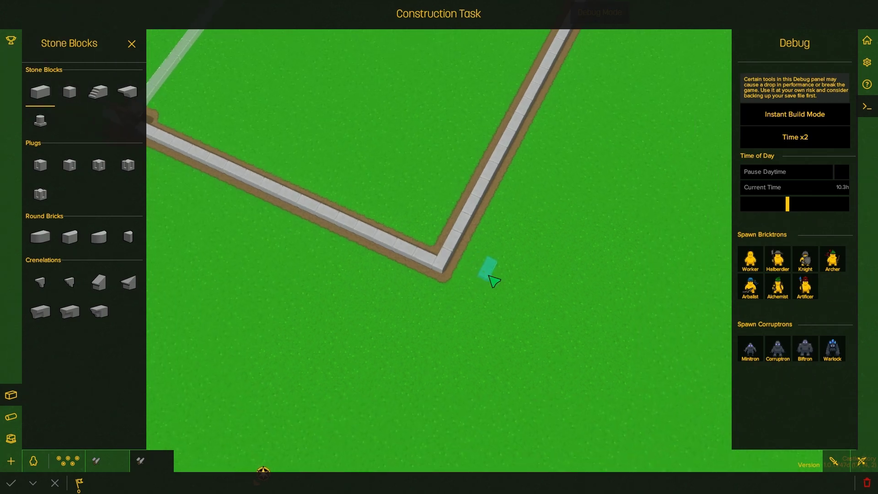
{"action": "scroll", "coordinate": [490, 274], "scroll_direction": "down", "scroll_amount": 2}
{"action": "key", "text": "e"}
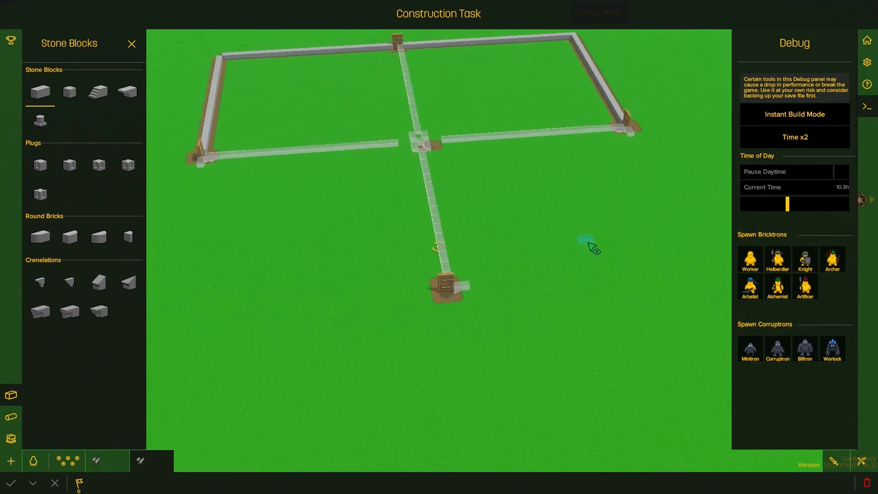
{"action": "scroll", "coordinate": [381, 244], "scroll_direction": "up", "scroll_amount": 5}
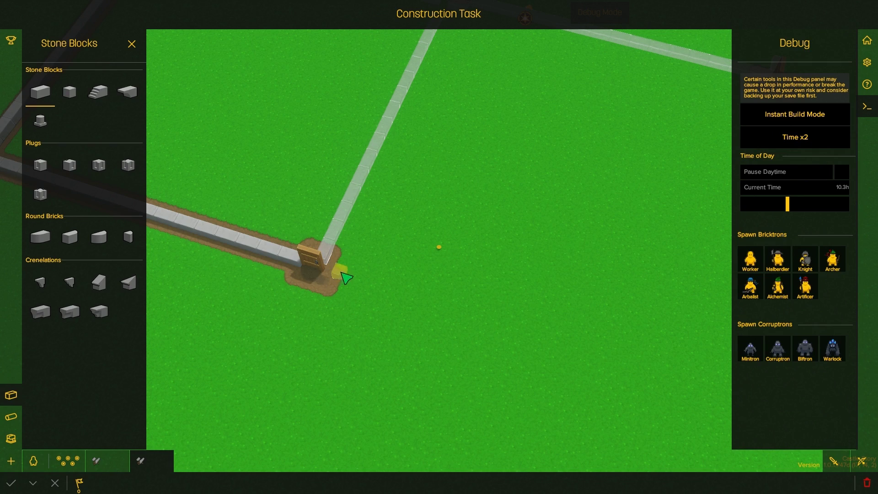
{"action": "scroll", "coordinate": [404, 237], "scroll_direction": "up", "scroll_amount": 2}
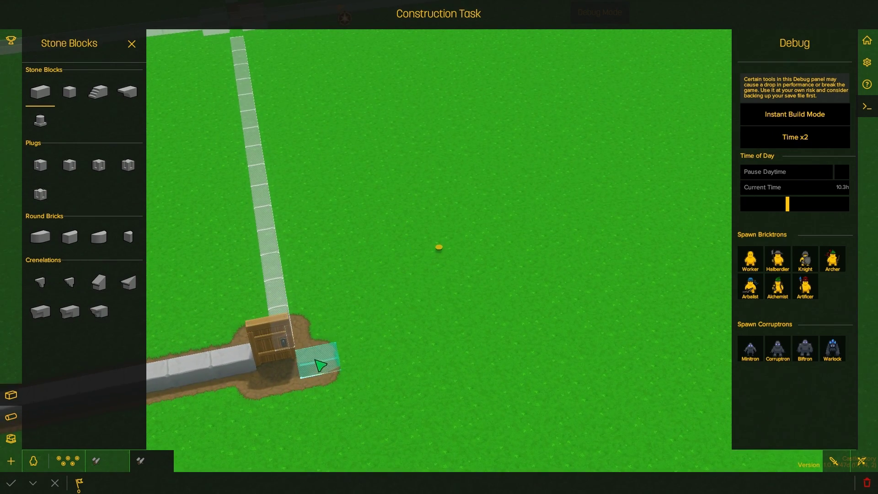
{"action": "left_click_drag", "start_coordinate": [317, 357], "coordinate": [539, 265]}
{"action": "key", "text": "q"}
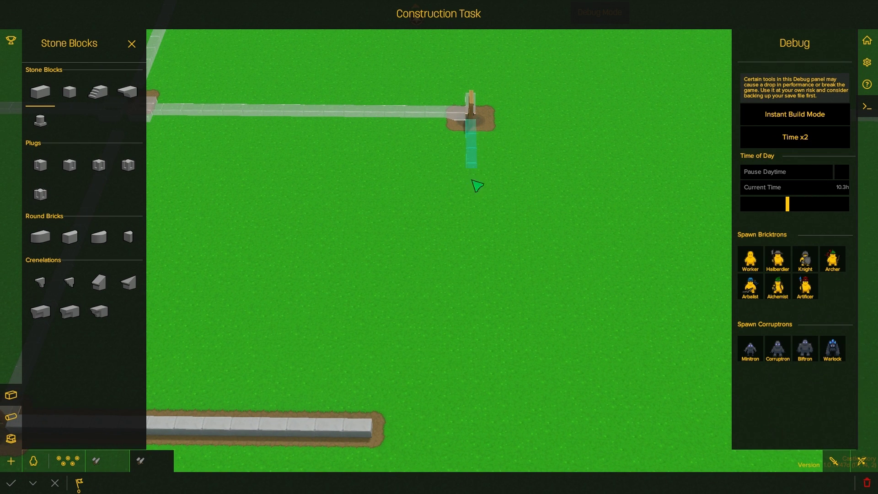
{"action": "left_click_drag", "start_coordinate": [464, 407], "coordinate": [463, 405]}
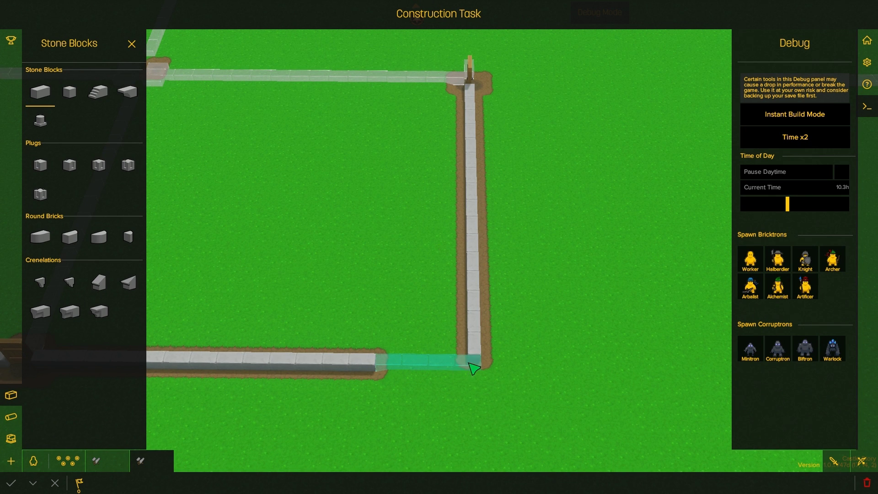
{"action": "scroll", "coordinate": [412, 327], "scroll_direction": "down", "scroll_amount": 5}
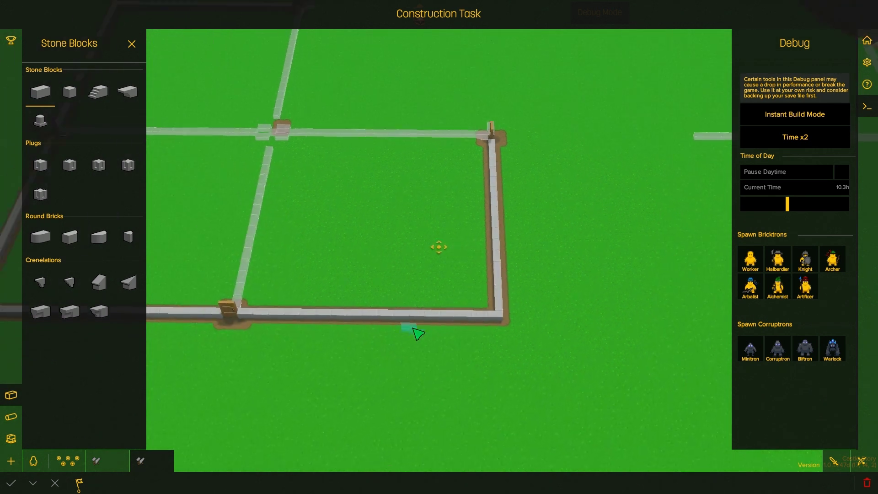
{"action": "key", "text": "q"}
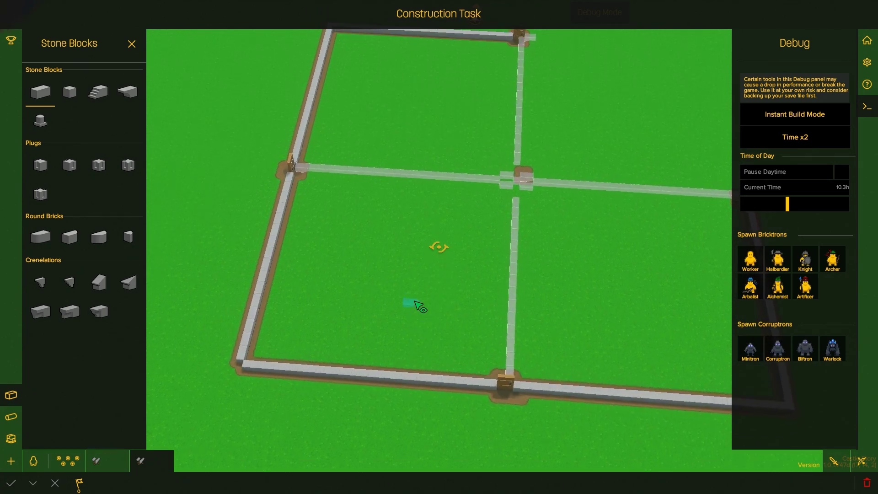
{"action": "scroll", "coordinate": [418, 307], "scroll_direction": "up", "scroll_amount": 5}
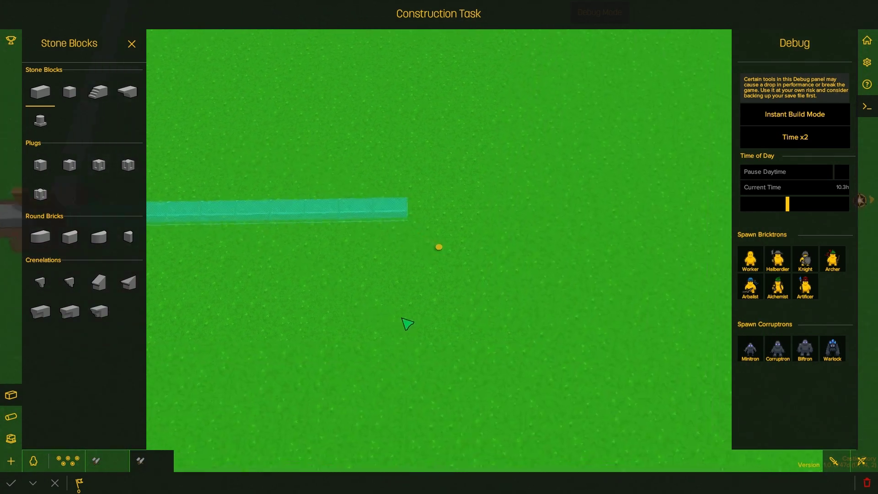
{"action": "left_click_drag", "start_coordinate": [386, 334], "coordinate": [484, 255]}
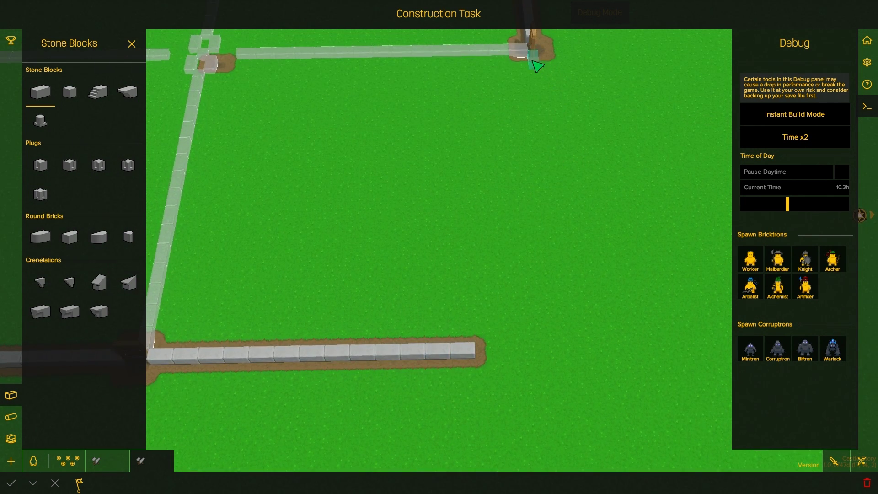
{"action": "left_click", "coordinate": [562, 304]}
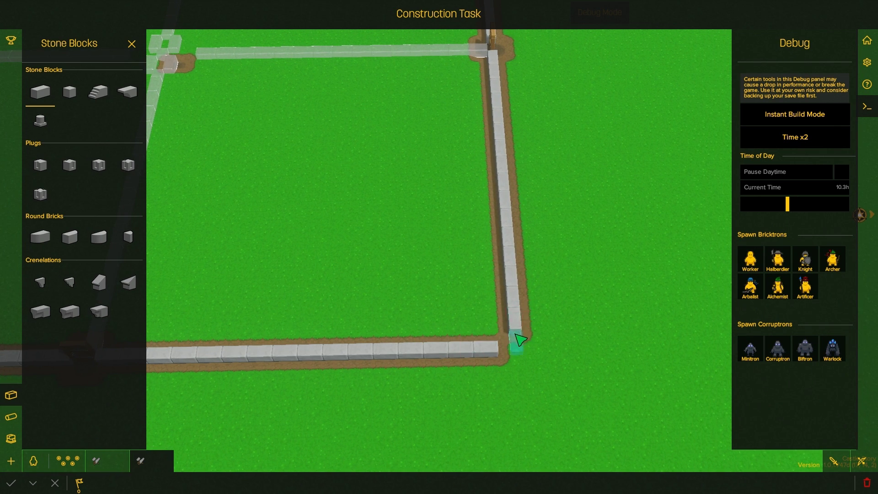
{"action": "scroll", "coordinate": [481, 329], "scroll_direction": "down", "scroll_amount": 3}
{"action": "key", "text": "e"}
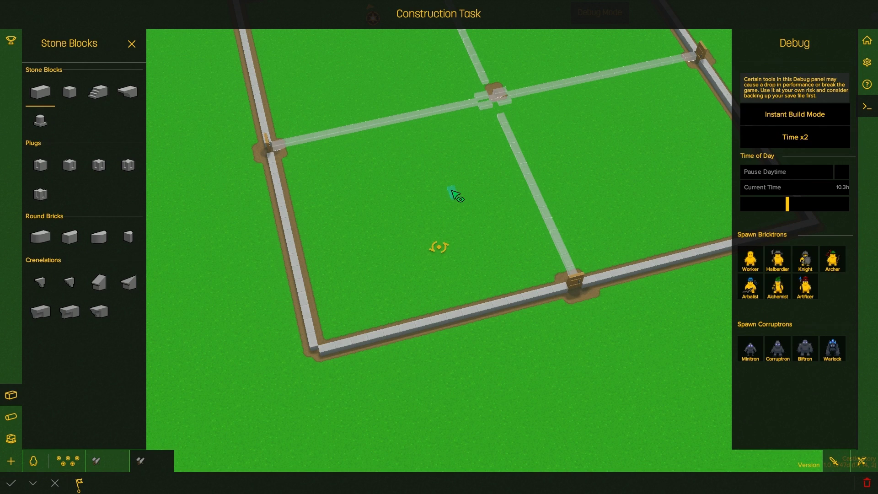
{"action": "scroll", "coordinate": [447, 142], "scroll_direction": "down", "scroll_amount": 3}
{"action": "scroll", "coordinate": [439, 141], "scroll_direction": "up", "scroll_amount": 3}
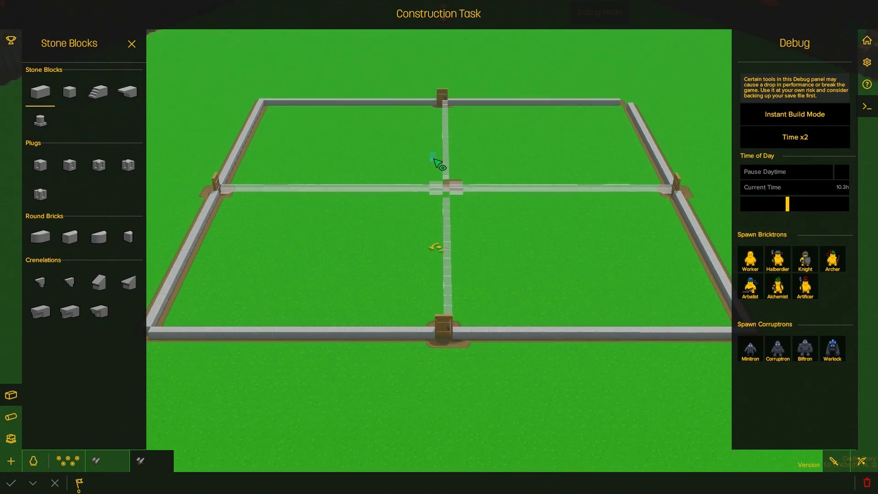
{"action": "scroll", "coordinate": [439, 167], "scroll_direction": "up", "scroll_amount": 2}
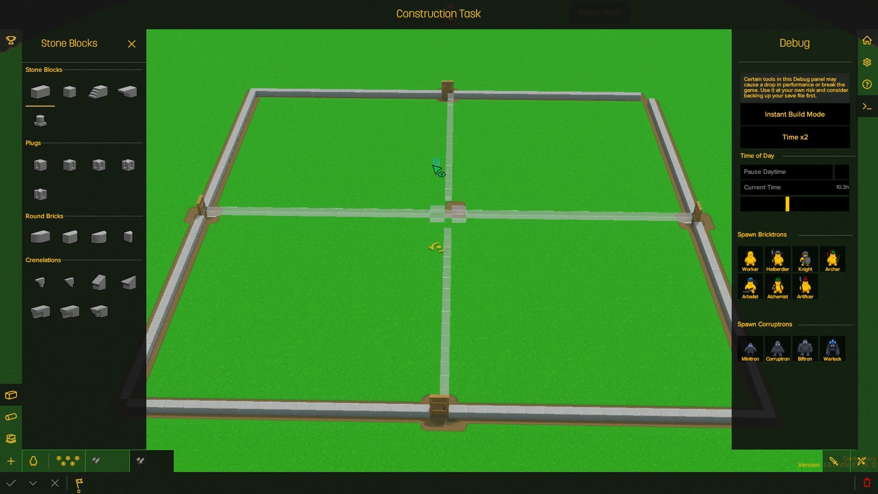
{"action": "left_click_drag", "start_coordinate": [437, 170], "coordinate": [294, 245]}
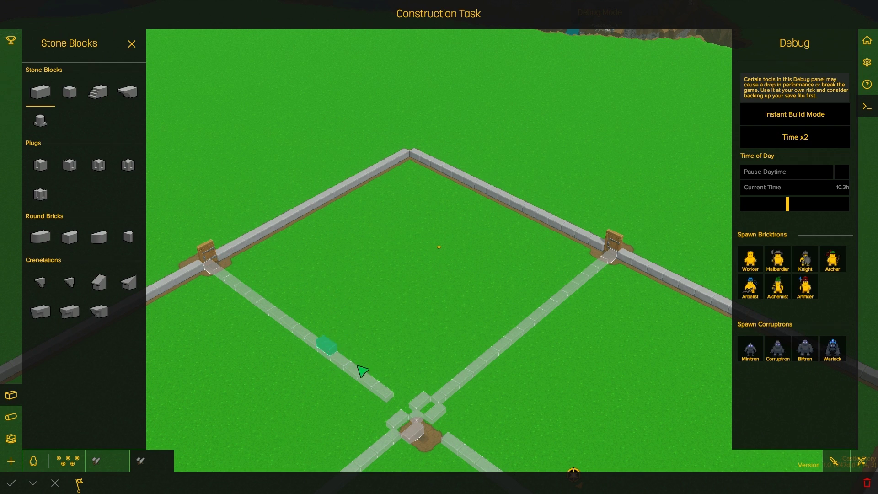
{"action": "scroll", "coordinate": [584, 286], "scroll_direction": "up", "scroll_amount": 2}
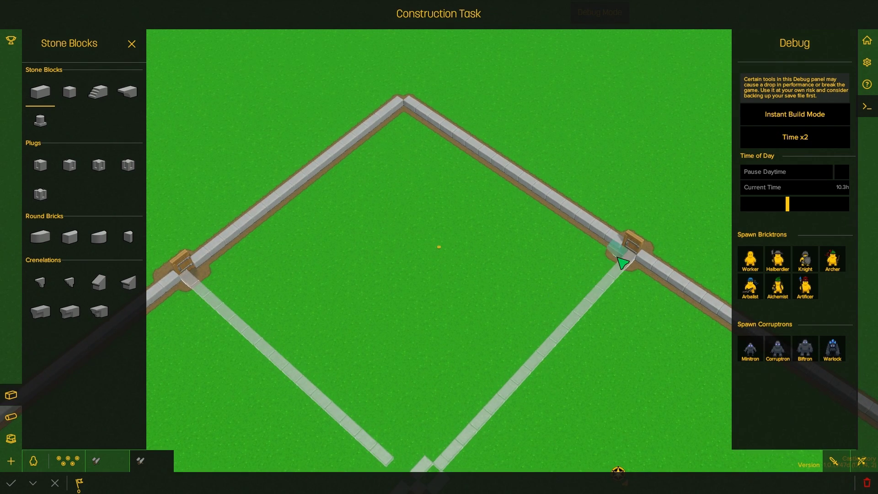
{"action": "mouse_move", "coordinate": [248, 286]}
{"action": "left_mouse_down"}
{"action": "mouse_move", "coordinate": [582, 209]}
{"action": "mouse_move", "coordinate": [660, 258]}
{"action": "left_mouse_up"}
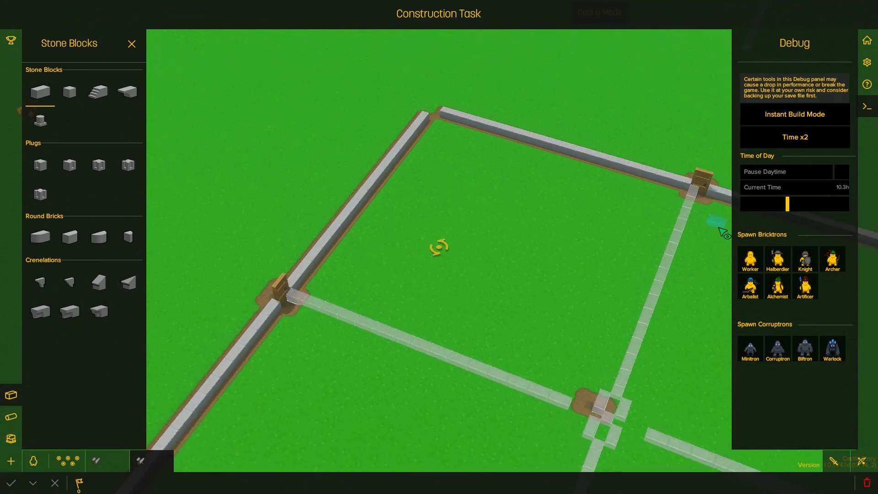
{"action": "left_click_drag", "start_coordinate": [439, 296], "coordinate": [627, 241]}
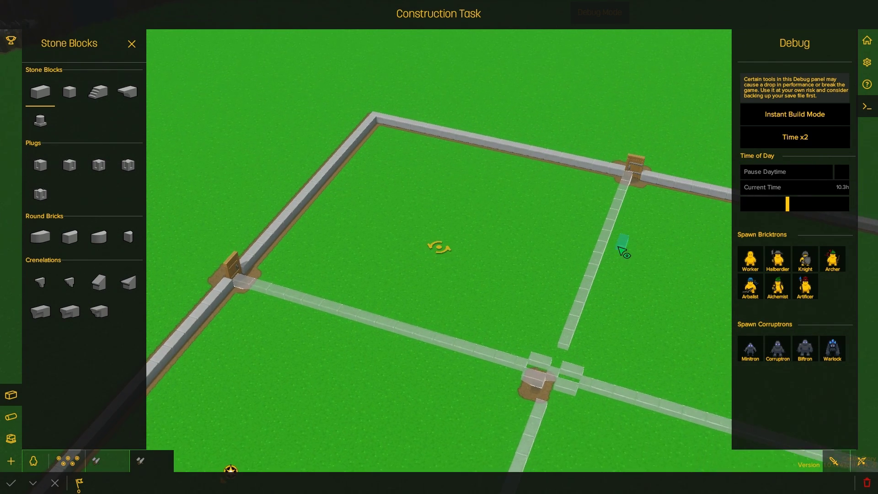
{"action": "left_click_drag", "start_coordinate": [625, 242], "coordinate": [374, 241]}
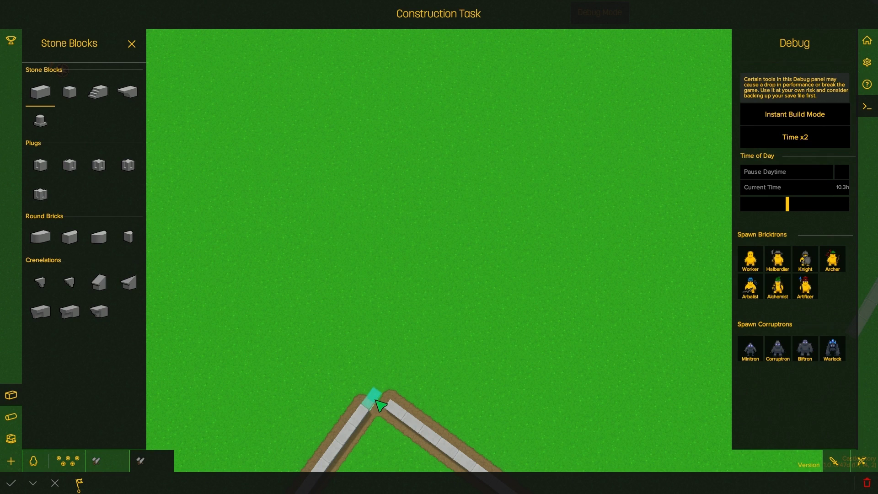
{"action": "mouse_move", "coordinate": [379, 404]}
{"action": "left_mouse_down"}
{"action": "mouse_move", "coordinate": [274, 333]}
{"action": "mouse_move", "coordinate": [465, 280]}
{"action": "mouse_move", "coordinate": [447, 290]}
{"action": "mouse_move", "coordinate": [456, 292]}
{"action": "mouse_move", "coordinate": [349, 281]}
{"action": "mouse_move", "coordinate": [392, 216]}
{"action": "mouse_move", "coordinate": [265, 133]}
{"action": "mouse_move", "coordinate": [157, 128]}
{"action": "mouse_move", "coordinate": [443, 343]}
{"action": "mouse_move", "coordinate": [414, 353]}
{"action": "mouse_move", "coordinate": [434, 268]}
{"action": "mouse_move", "coordinate": [366, 323]}
{"action": "left_mouse_up"}
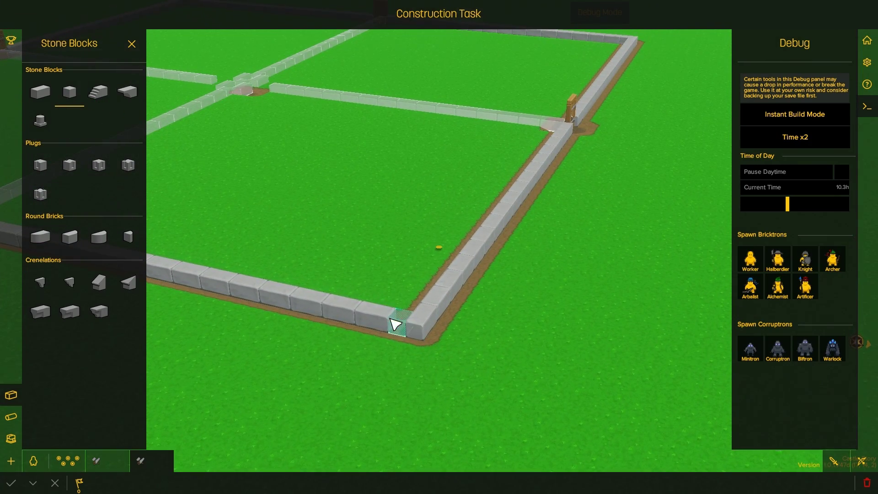
{"action": "scroll", "coordinate": [396, 324], "scroll_direction": "down", "scroll_amount": 5}
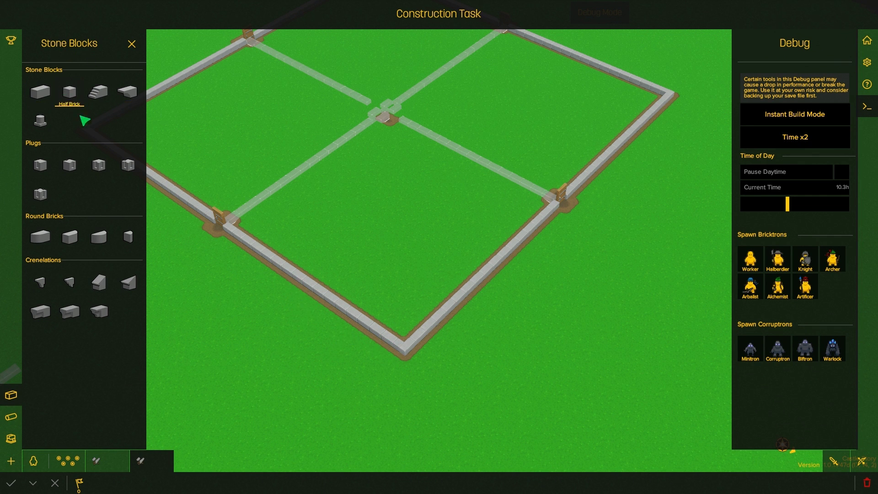
{"action": "scroll", "coordinate": [302, 226], "scroll_direction": "up", "scroll_amount": 5}
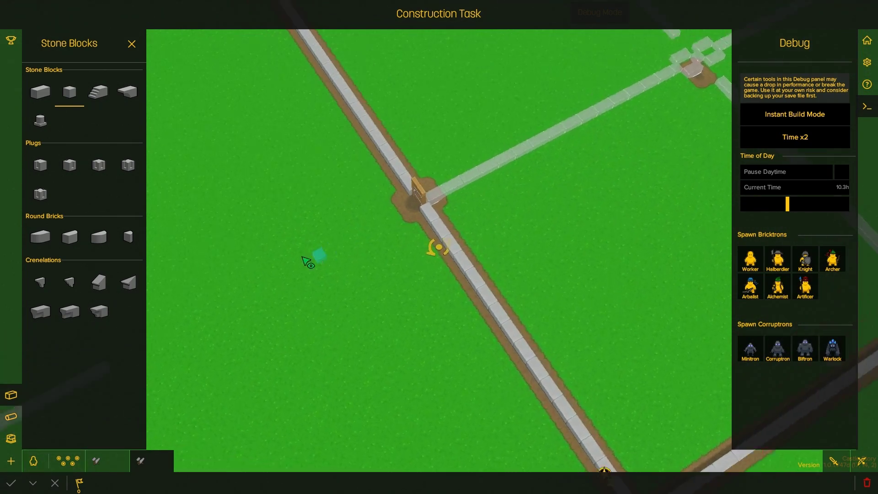
Step: Switch to the full Stone Block and lay the first parallel row beside a gate
{"action": "key", "text": "q"}
{"action": "left_click", "coordinate": [39, 92]}
{"action": "scroll", "coordinate": [423, 255], "scroll_direction": "up", "scroll_amount": 2}
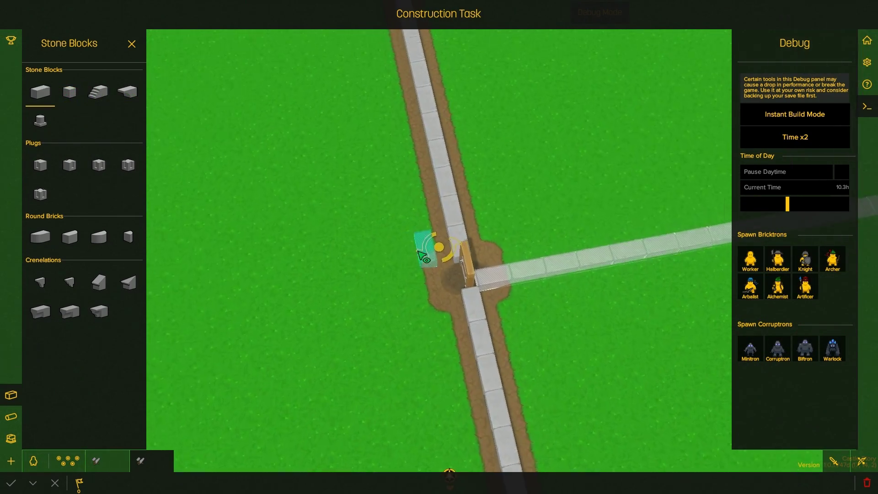
{"action": "key", "text": "e"}
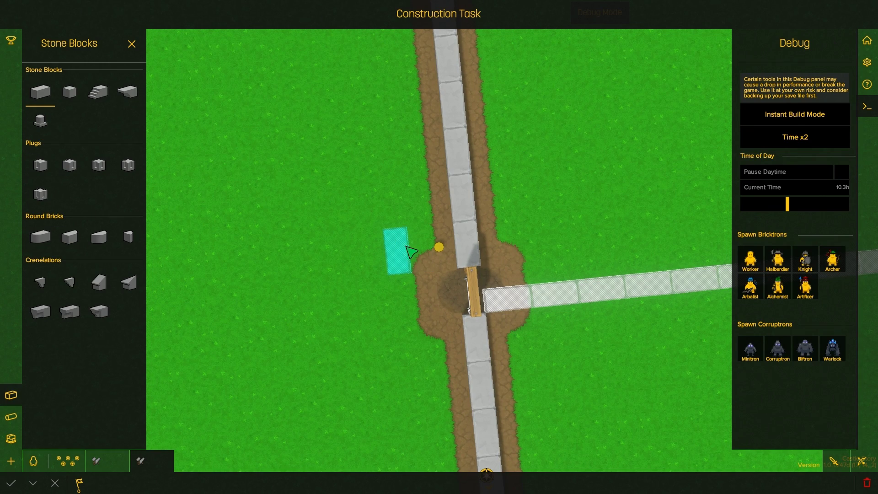
{"action": "left_click", "coordinate": [410, 252]}
{"action": "key", "text": "q"}
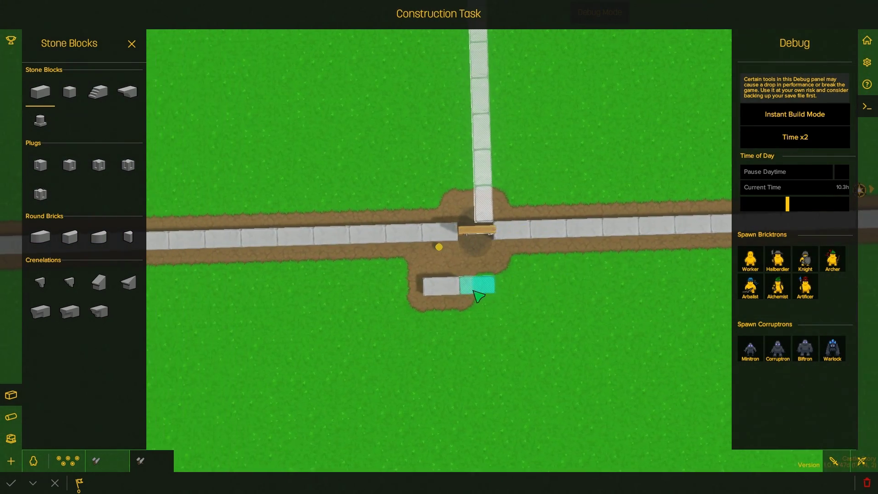
{"action": "key", "text": "q"}
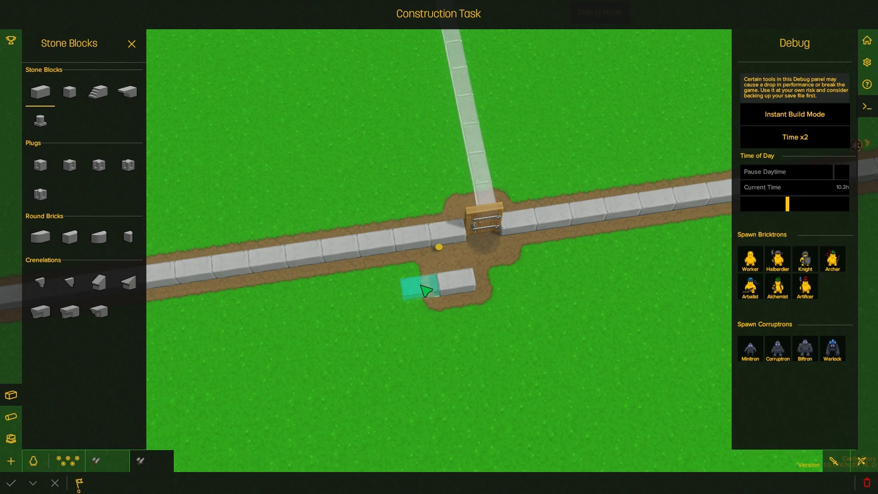
{"action": "key", "text": "a"}
{"action": "left_click_drag", "start_coordinate": [423, 290], "coordinate": [402, 343]}
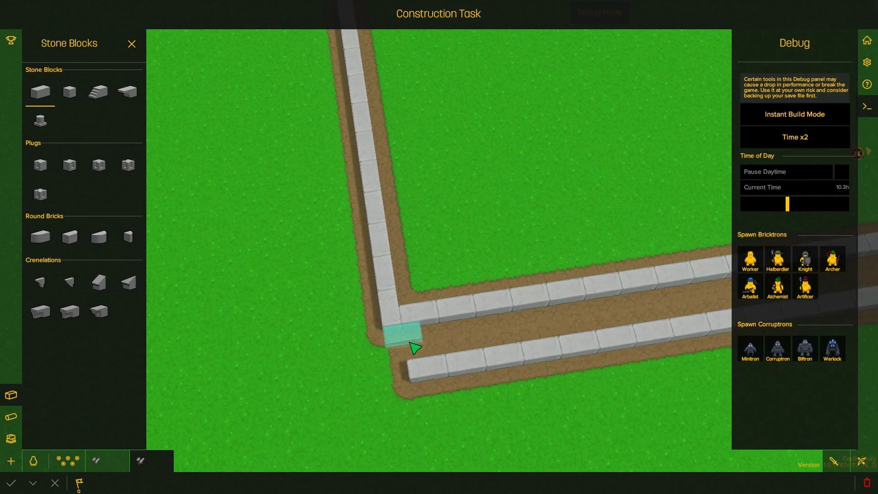
Step: Lay further parallel stone-block rows along the other outer walls up to the wall corner
{"action": "key", "text": "q"}
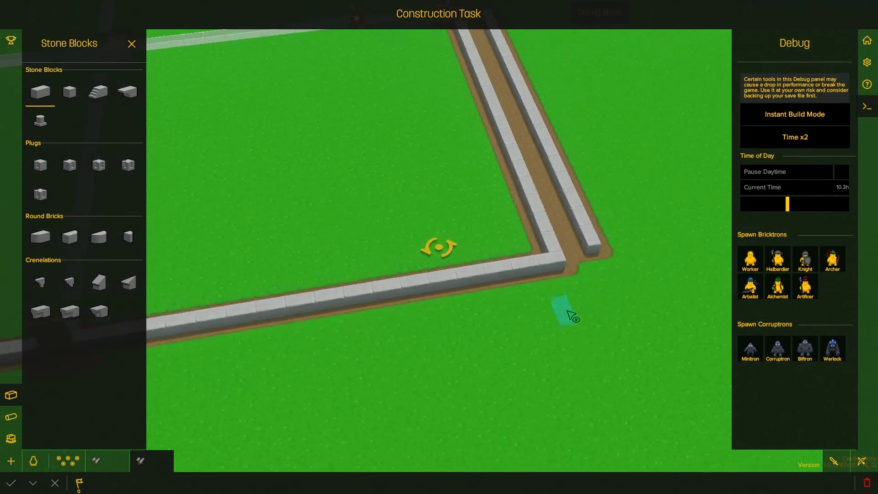
{"action": "key", "text": "q"}
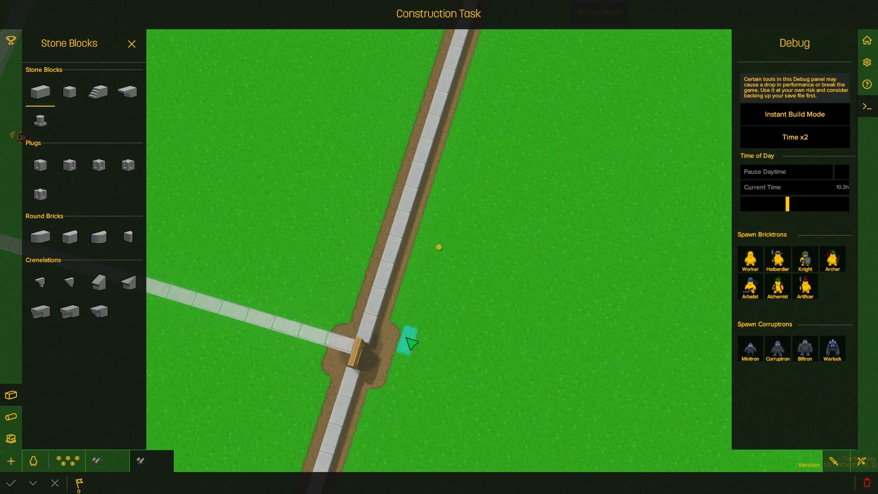
{"action": "left_click_drag", "start_coordinate": [408, 346], "coordinate": [498, 266]}
{"action": "key", "text": "w"}
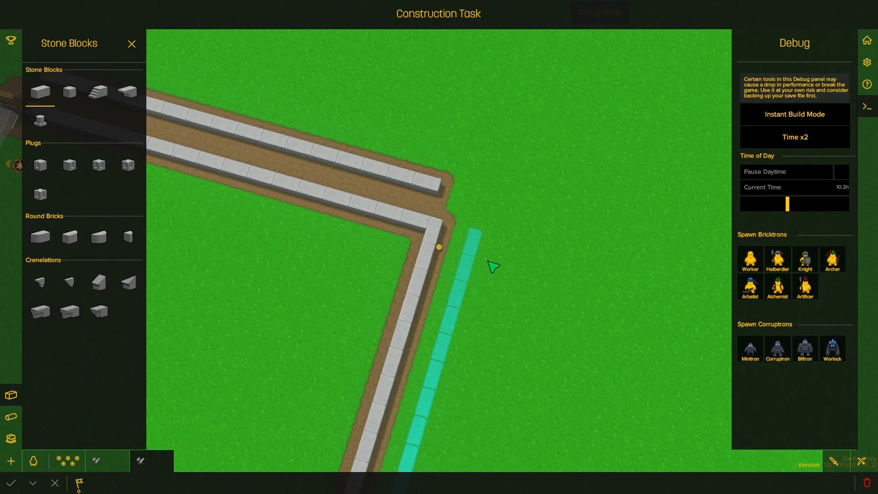
{"action": "key", "text": "q"}
{"action": "scroll", "coordinate": [402, 231], "scroll_direction": "down", "scroll_amount": 3}
{"action": "scroll", "coordinate": [545, 220], "scroll_direction": "up", "scroll_amount": 3}
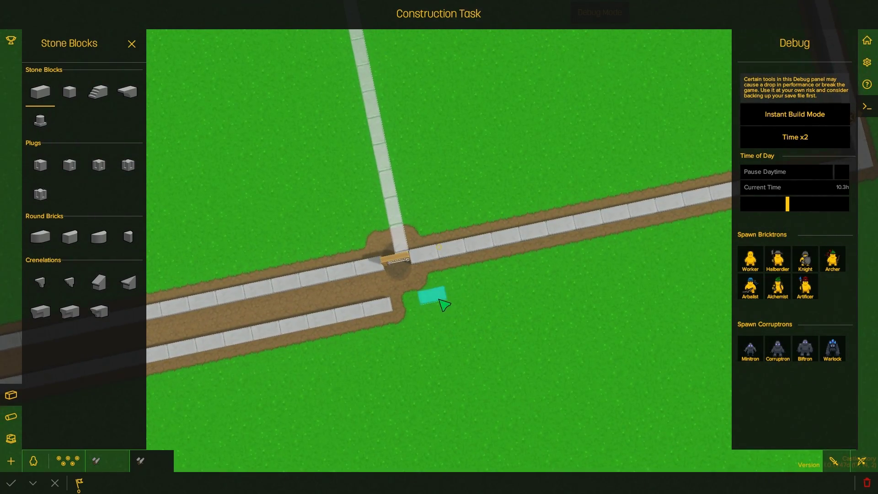
{"action": "left_click_drag", "start_coordinate": [444, 304], "coordinate": [549, 282]}
{"action": "key", "text": "d"}
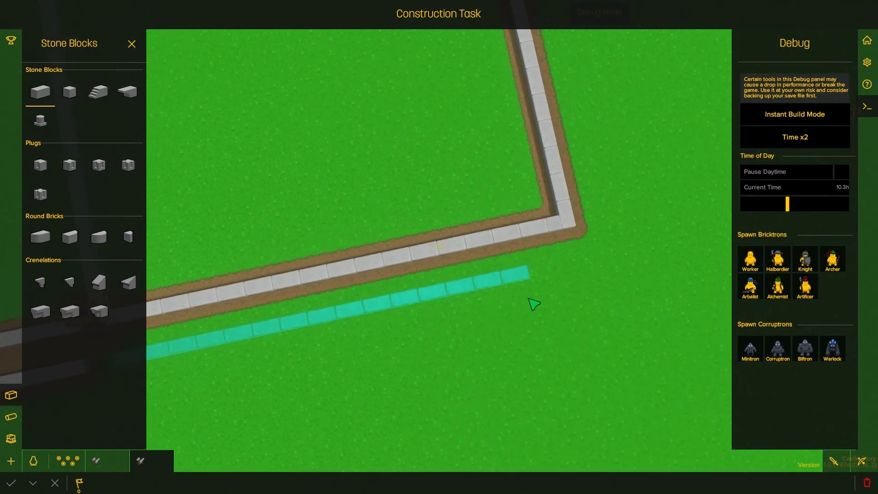
{"action": "scroll", "coordinate": [569, 251], "scroll_direction": "down", "scroll_amount": 3}
{"action": "key", "text": "e"}
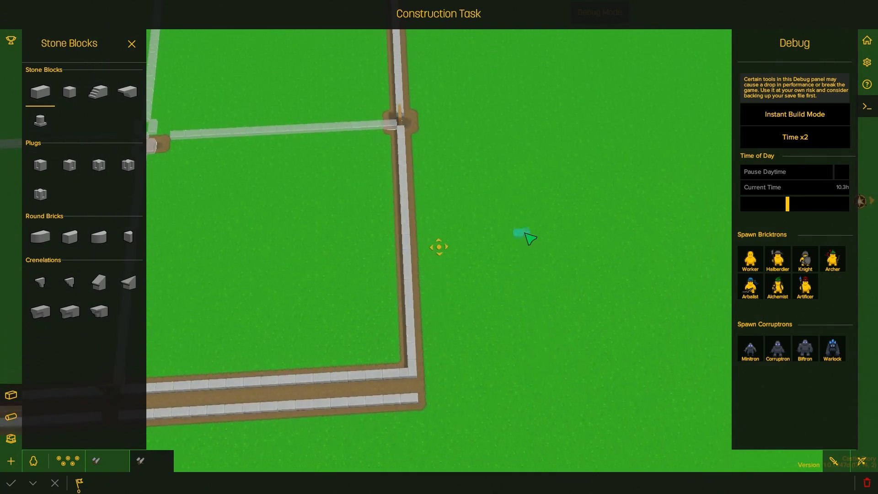
{"action": "key", "text": "e"}
{"action": "scroll", "coordinate": [417, 288], "scroll_direction": "up", "scroll_amount": 3}
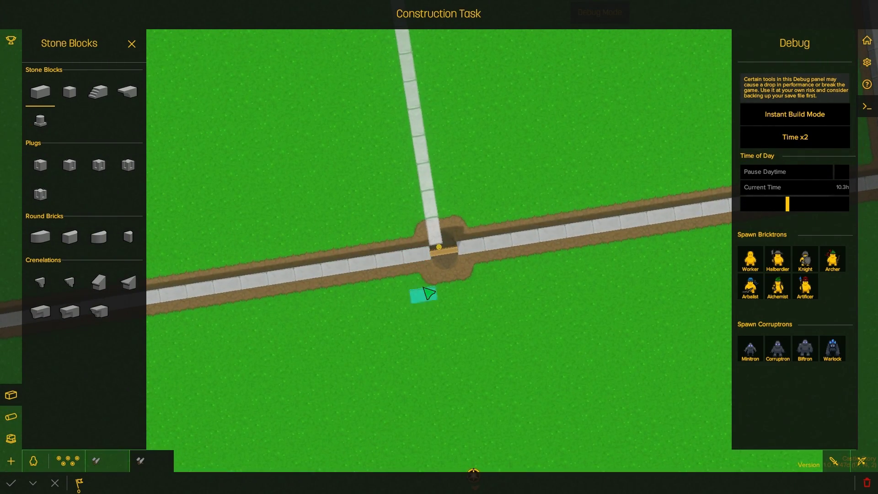
{"action": "left_click_drag", "start_coordinate": [425, 294], "coordinate": [357, 274]}
{"action": "key", "text": "a"}
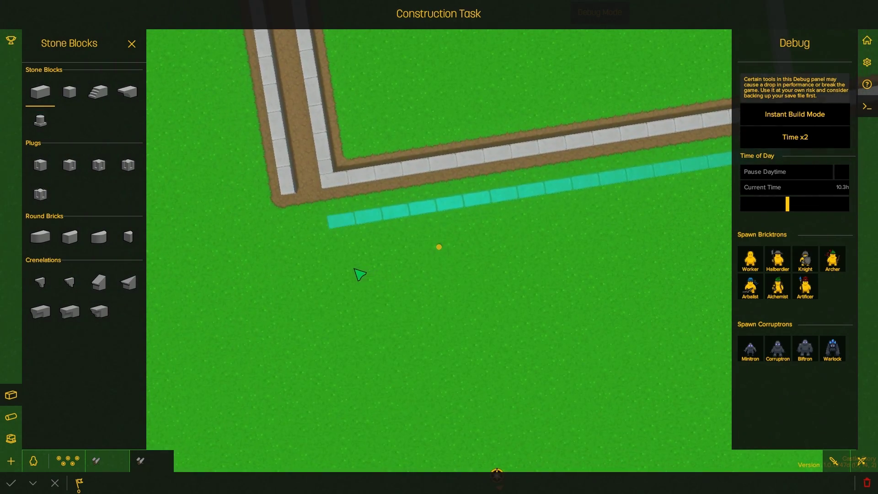
Step: Stretch parallel stone-block rows along the corner wall and the neighbouring wall
{"action": "key", "text": "e"}
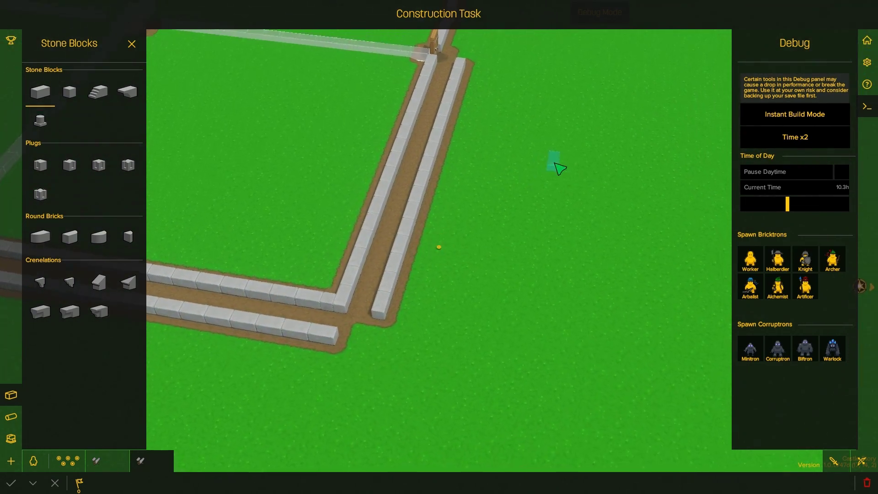
{"action": "key", "text": "e"}
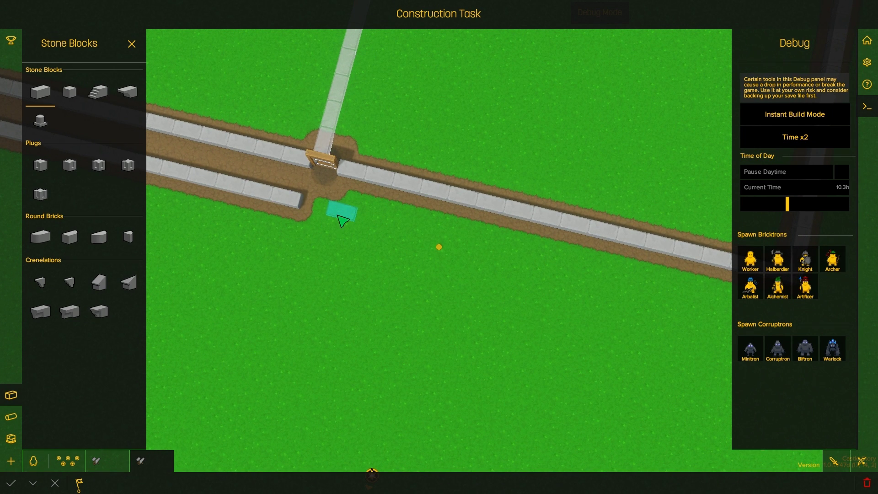
{"action": "left_click_drag", "start_coordinate": [341, 220], "coordinate": [565, 274]}
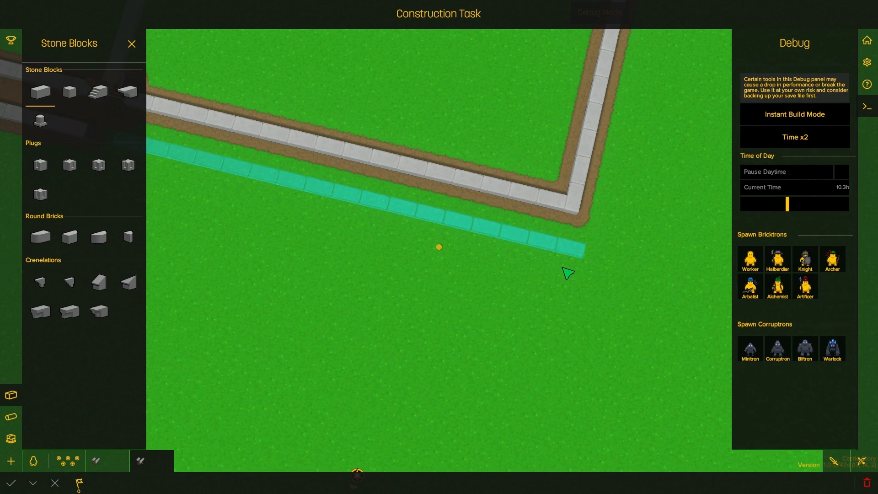
{"action": "left_click_drag", "start_coordinate": [552, 259], "coordinate": [529, 255]}
{"action": "key", "text": "e"}
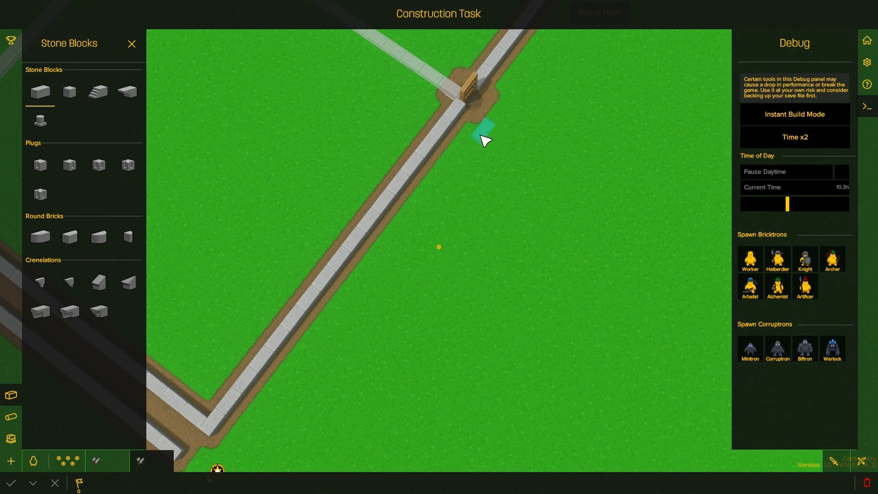
{"action": "left_click_drag", "start_coordinate": [480, 144], "coordinate": [379, 296]}
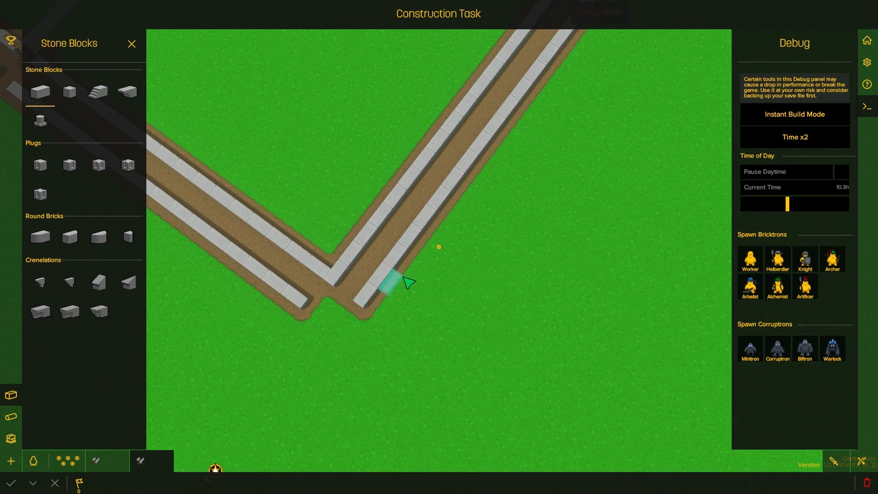
Step: Preview another long row of wall blocks, then build the second wall beside the corner wall
{"action": "key", "text": "e"}
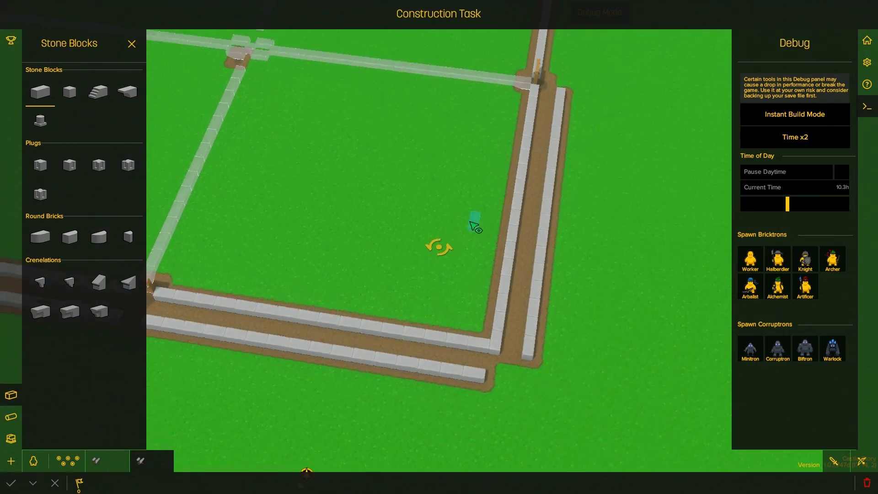
{"action": "key", "text": "e"}
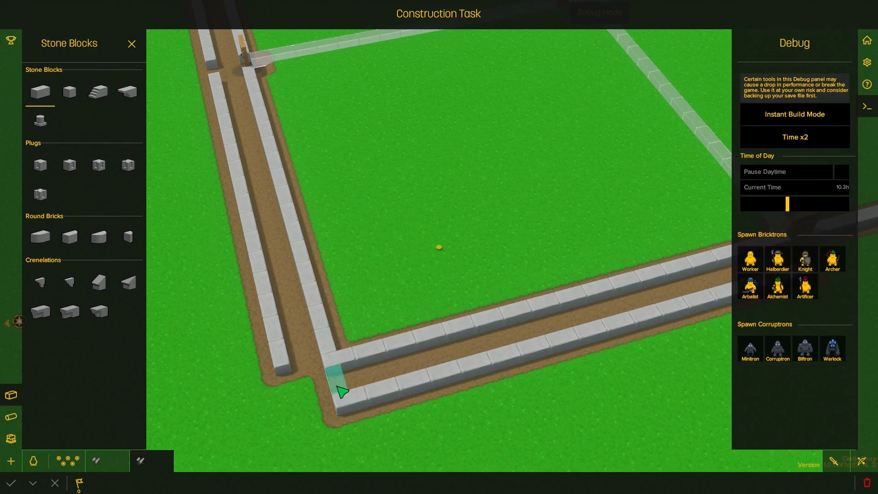
{"action": "key", "text": "e"}
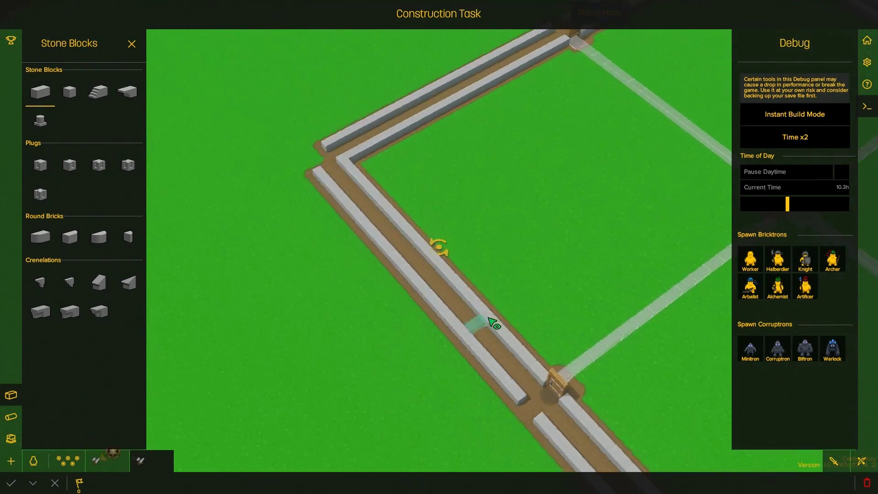
{"action": "key", "text": "e"}
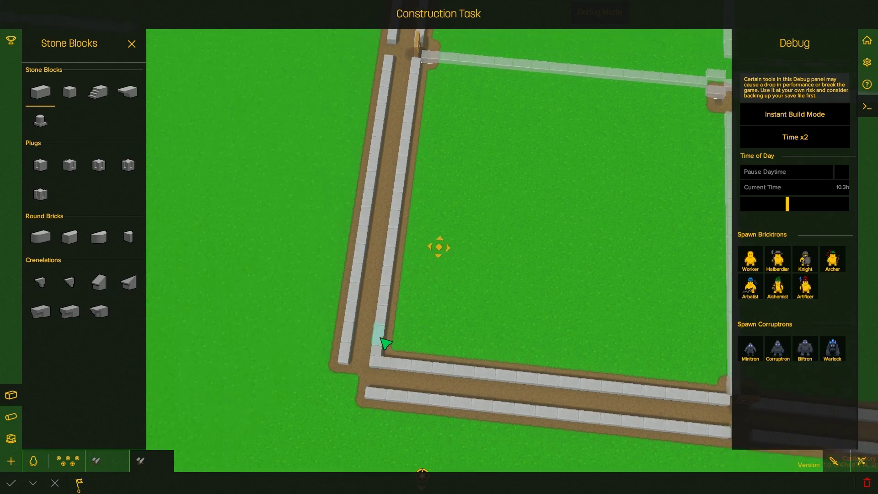
{"action": "key", "text": "e"}
{"action": "scroll", "coordinate": [467, 343], "scroll_direction": "up", "scroll_amount": 2}
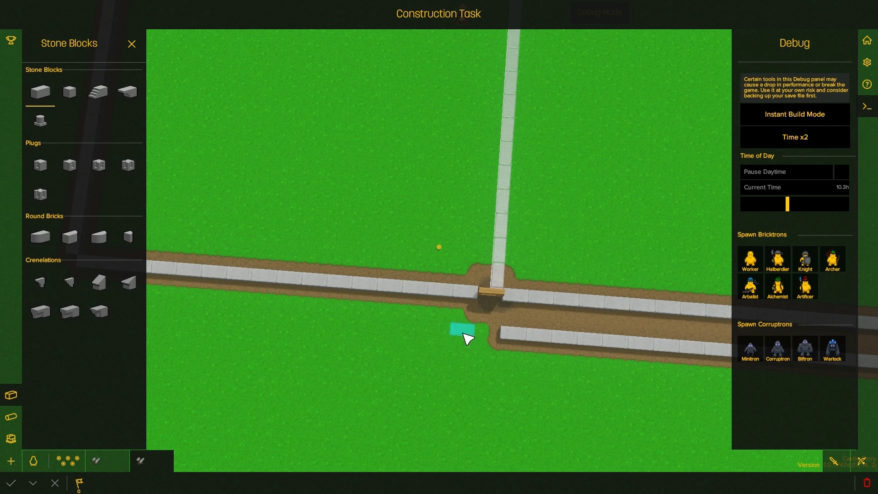
{"action": "left_click_drag", "start_coordinate": [463, 336], "coordinate": [385, 316]}
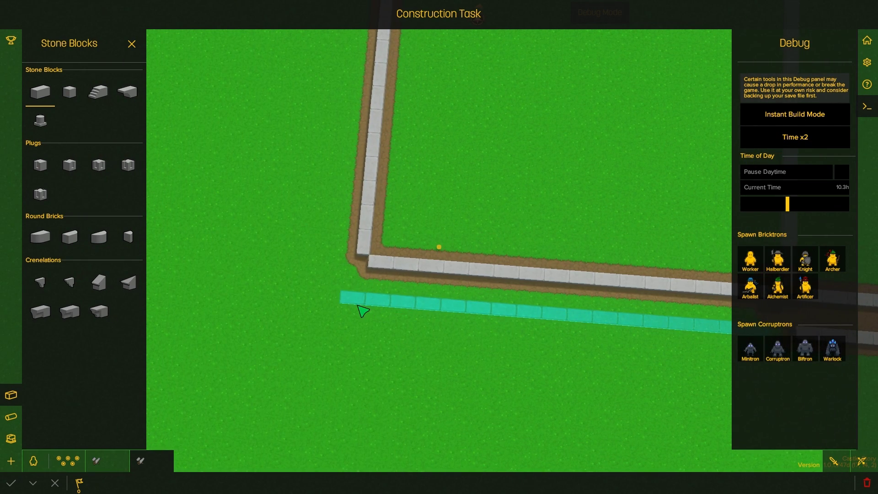
{"action": "key", "text": "e"}
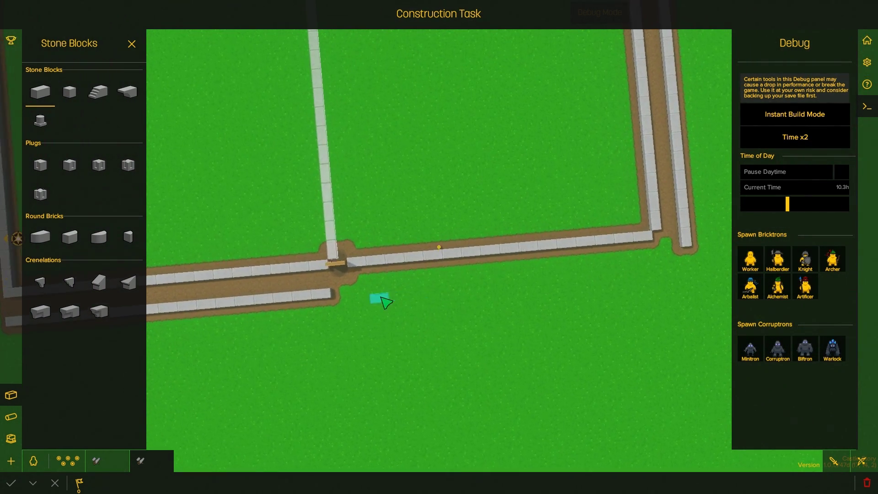
{"action": "left_click_drag", "start_coordinate": [666, 280], "coordinate": [666, 280]}
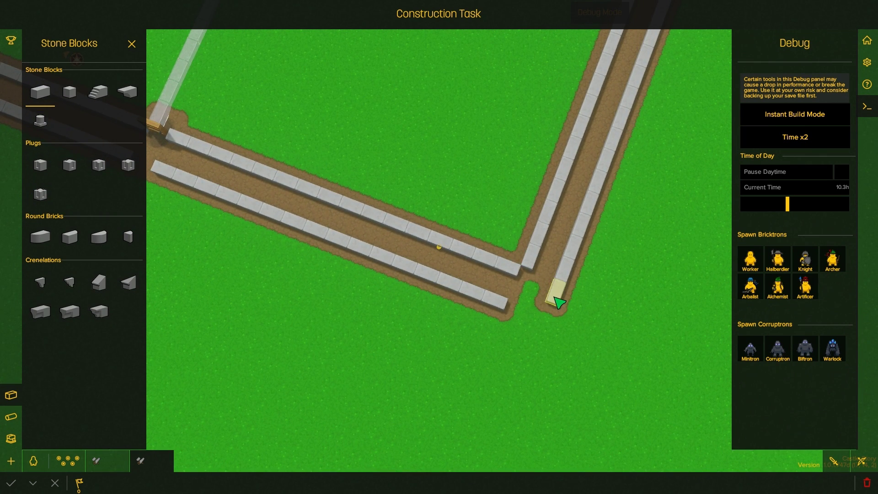
Step: Place rows of arched crenelation blocks along the outer wall on either side of the door
{"action": "key", "text": "e"}
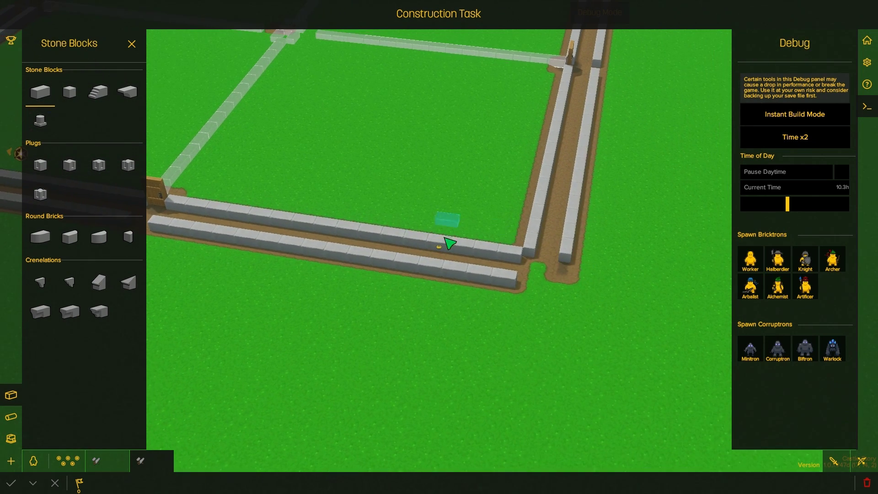
{"action": "key", "text": "a"}
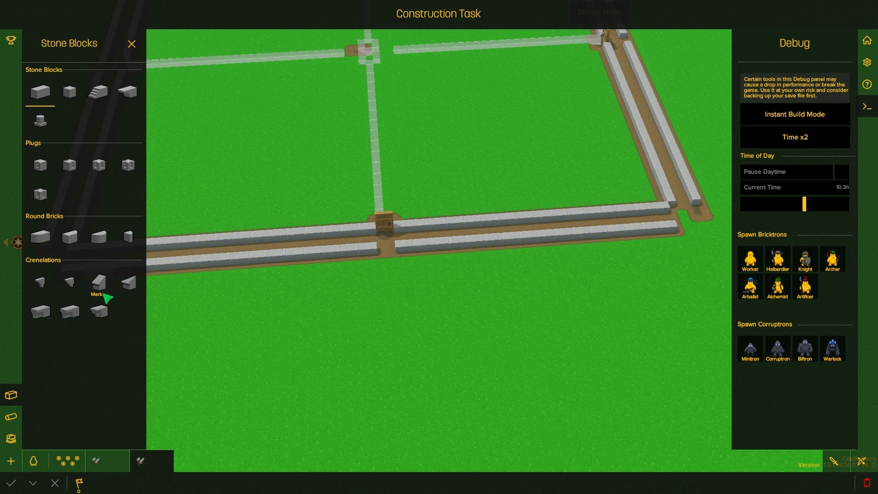
{"action": "key", "text": "w"}
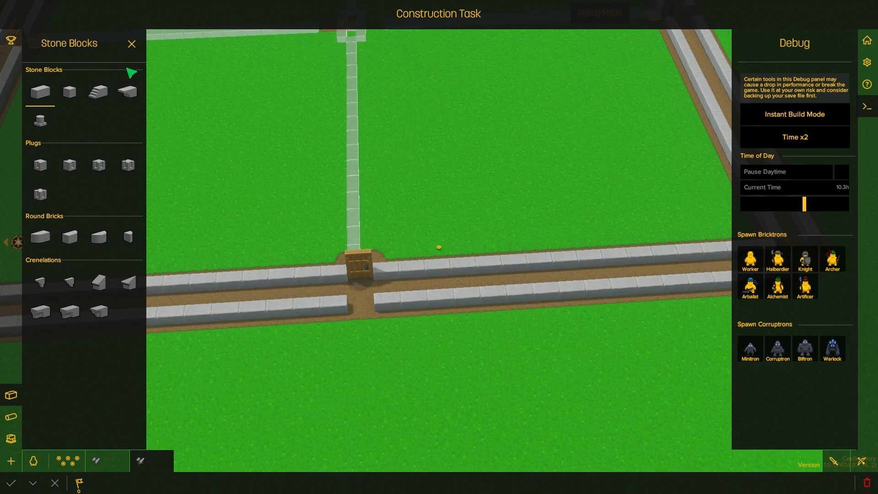
{"action": "left_click", "coordinate": [60, 314]}
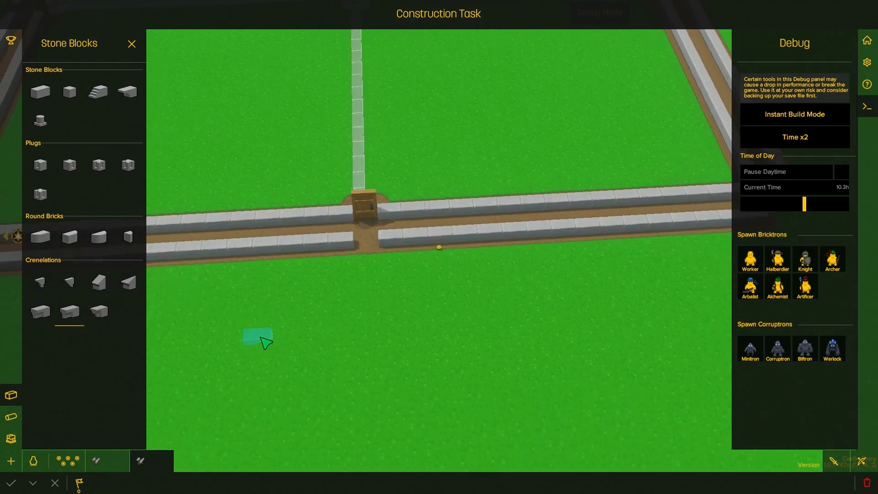
{"action": "scroll", "coordinate": [309, 275], "scroll_direction": "up", "scroll_amount": 3}
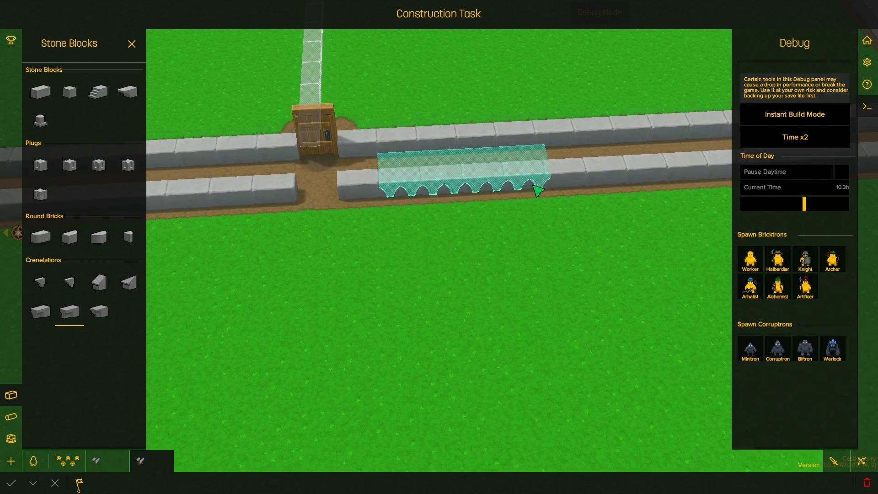
{"action": "left_click", "coordinate": [539, 190]}
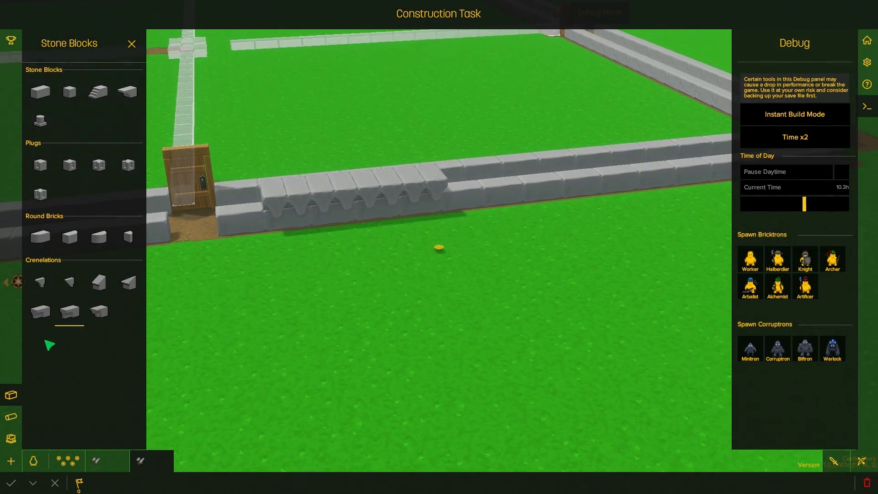
{"action": "key", "text": "e"}
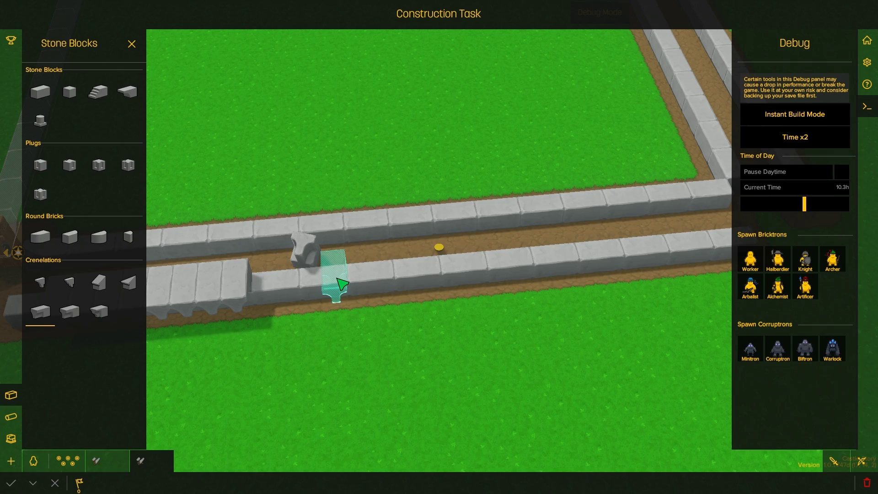
{"action": "left_click_drag", "start_coordinate": [337, 287], "coordinate": [492, 326]}
{"action": "scroll", "coordinate": [491, 326], "scroll_direction": "up", "scroll_amount": 5}
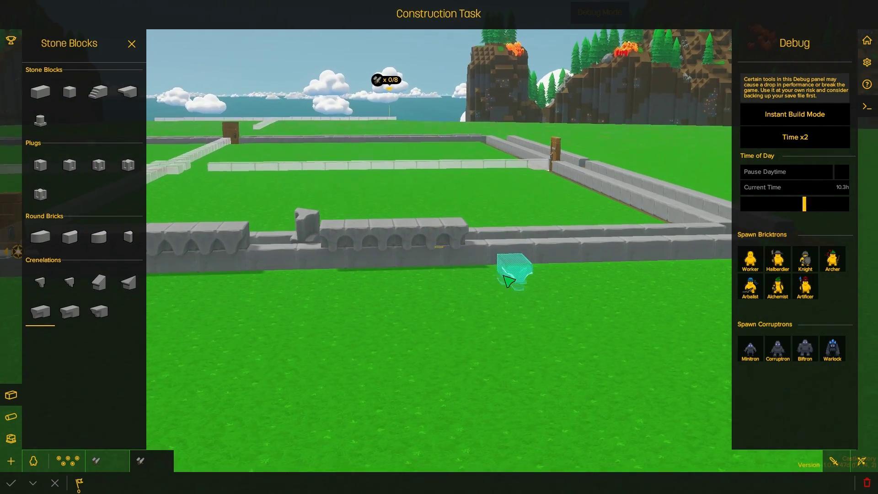
{"action": "key", "text": "a"}
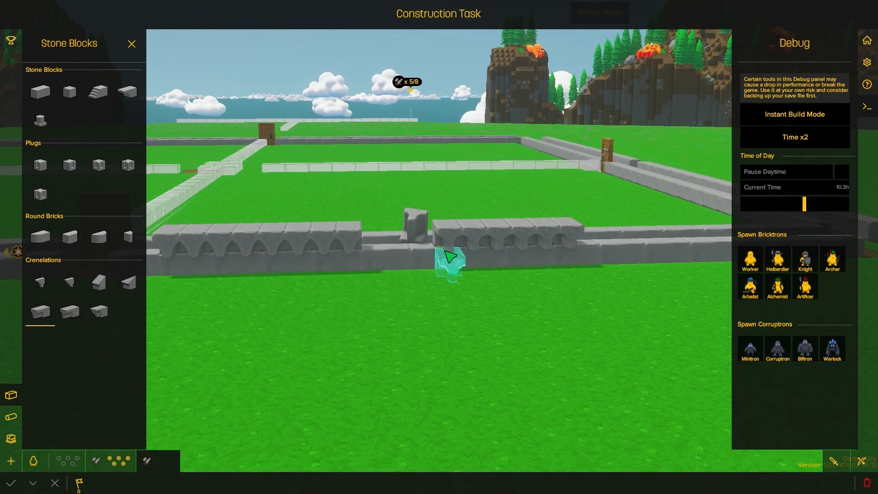
{"action": "scroll", "coordinate": [450, 258], "scroll_direction": "down", "scroll_amount": 4}
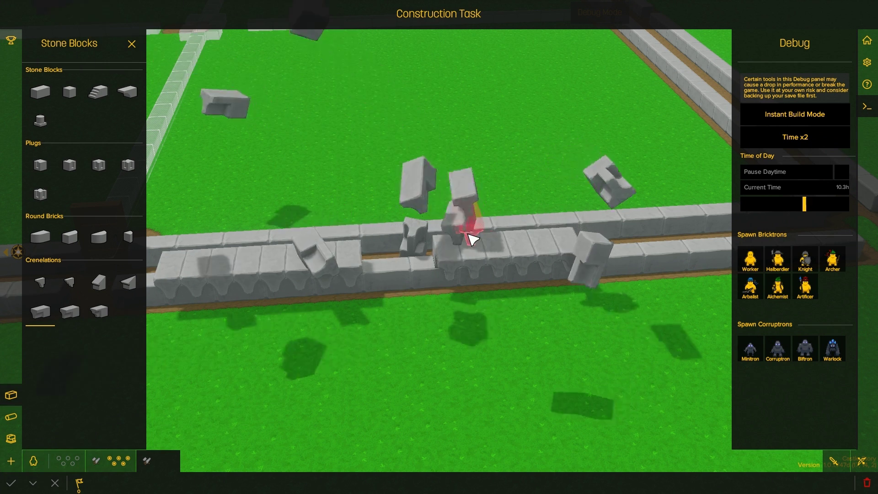
{"action": "scroll", "coordinate": [411, 278], "scroll_direction": "up", "scroll_amount": 4}
{"action": "key", "text": "q"}
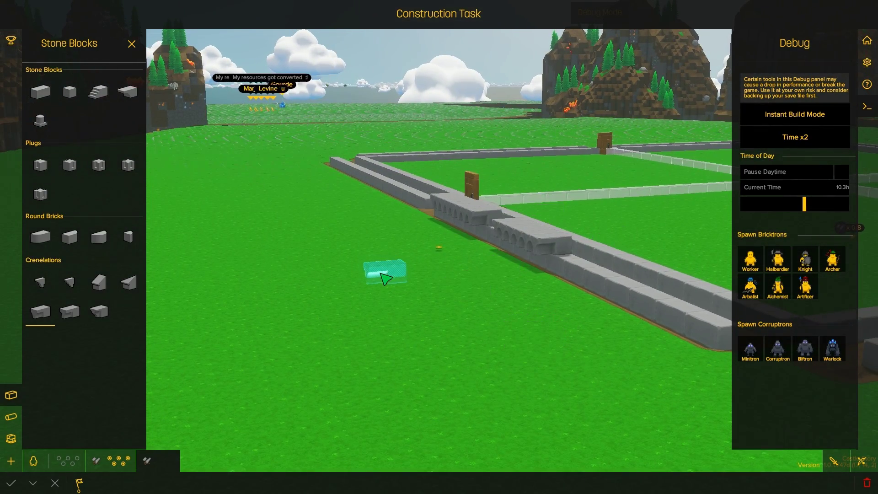
{"action": "key", "text": "e"}
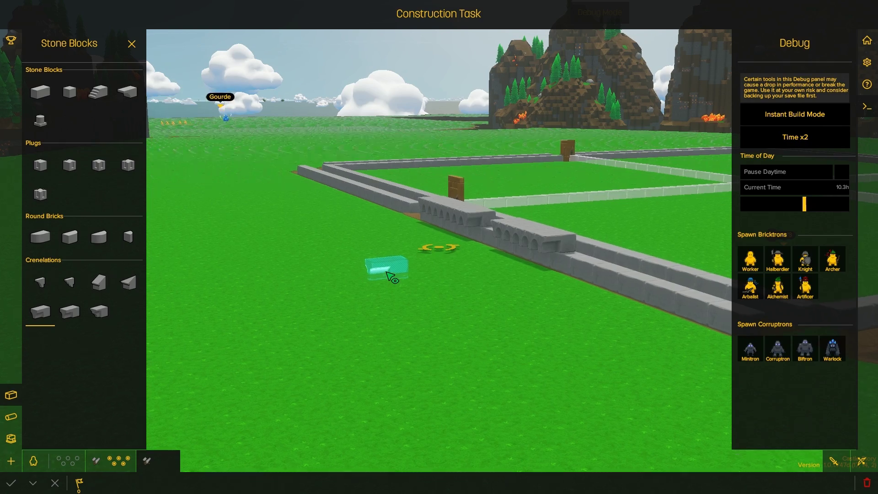
{"action": "key", "text": "e"}
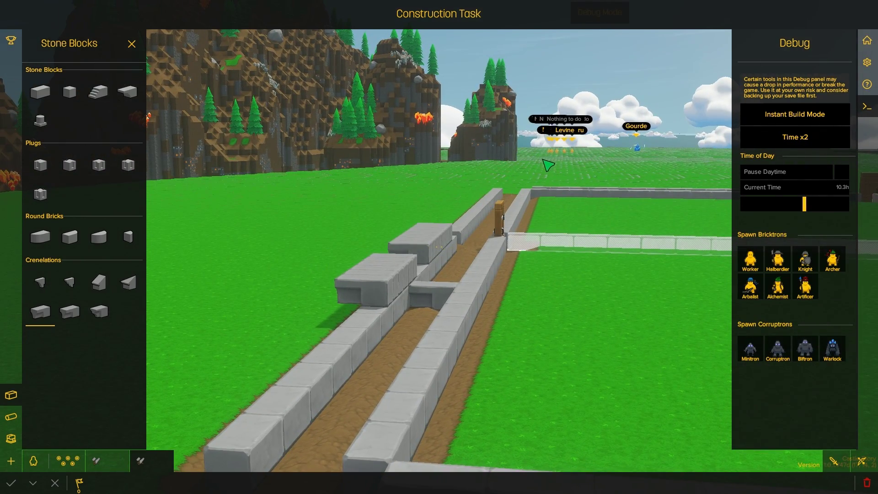
{"action": "left_click_drag", "start_coordinate": [549, 165], "coordinate": [467, 373]}
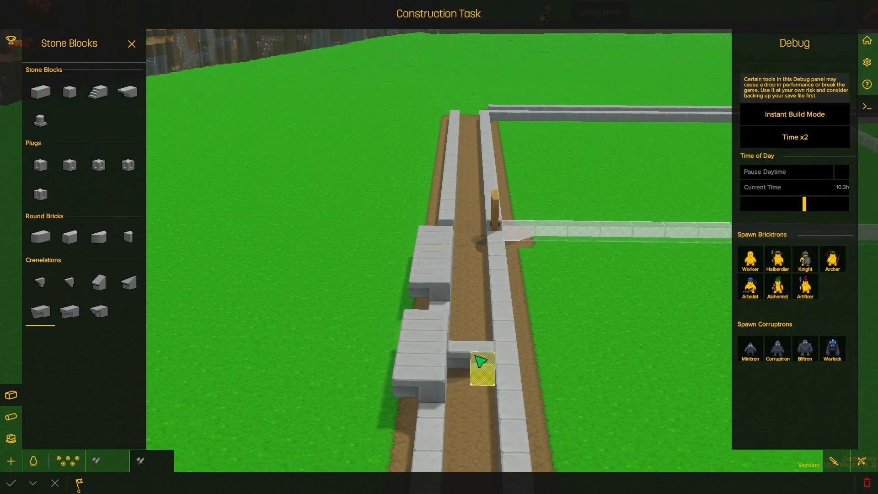
{"action": "scroll", "coordinate": [549, 324], "scroll_direction": "up", "scroll_amount": 3}
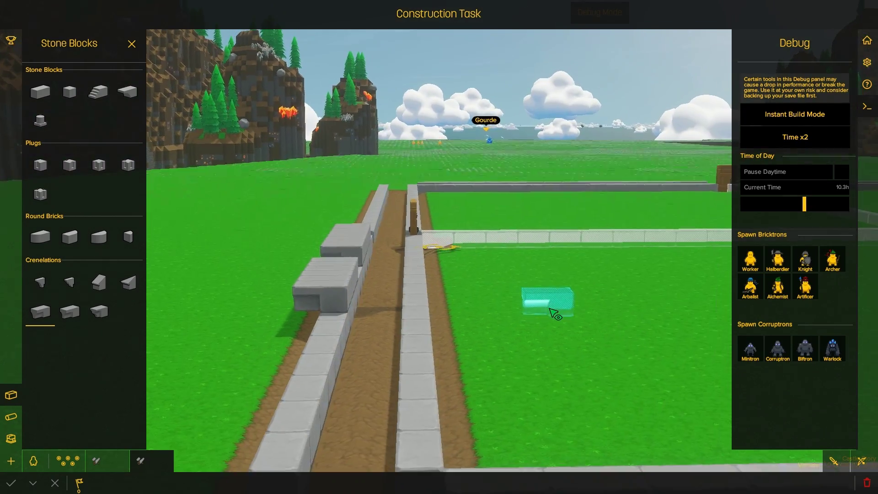
{"action": "key", "text": "e"}
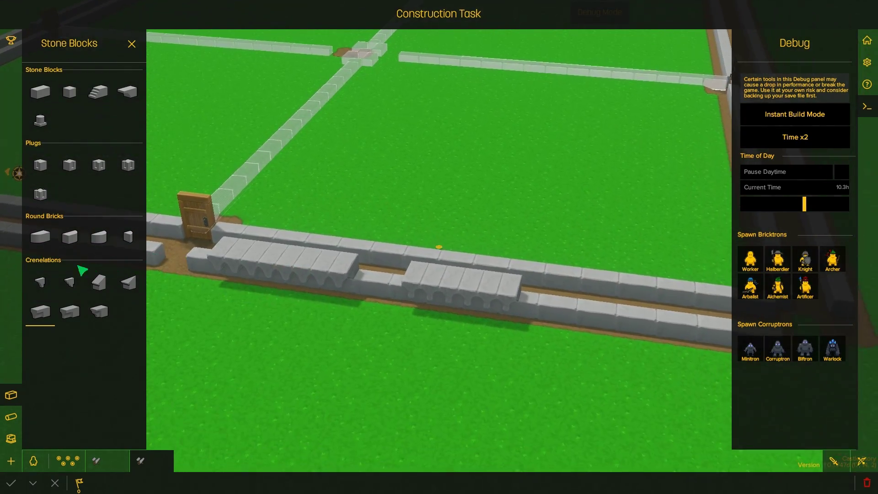
Step: Try the arched crenelation, Corbel 1 and Corbel 2, then use Merlon Corner beside the door
{"action": "left_click", "coordinate": [70, 282]}
{"action": "scroll", "coordinate": [476, 349], "scroll_direction": "up", "scroll_amount": 3}
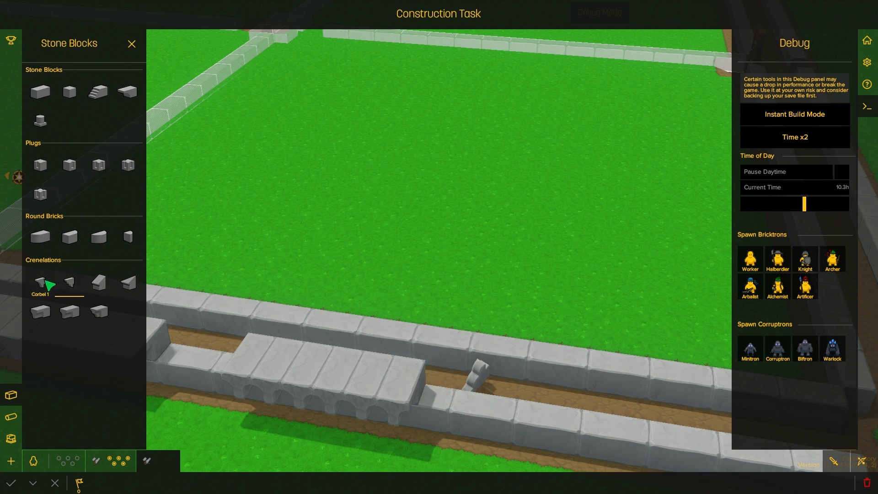
{"action": "left_click", "coordinate": [69, 167]}
{"action": "scroll", "coordinate": [392, 334], "scroll_direction": "down", "scroll_amount": 2}
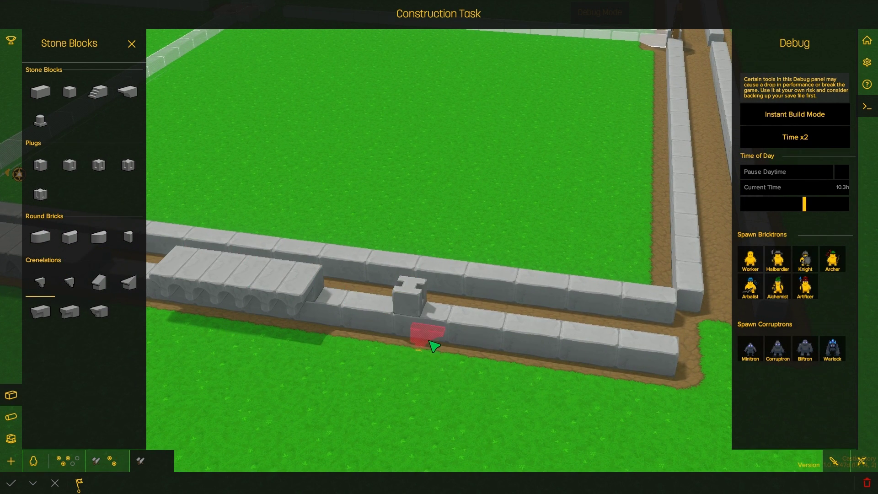
{"action": "scroll", "coordinate": [565, 364], "scroll_direction": "up", "scroll_amount": 5}
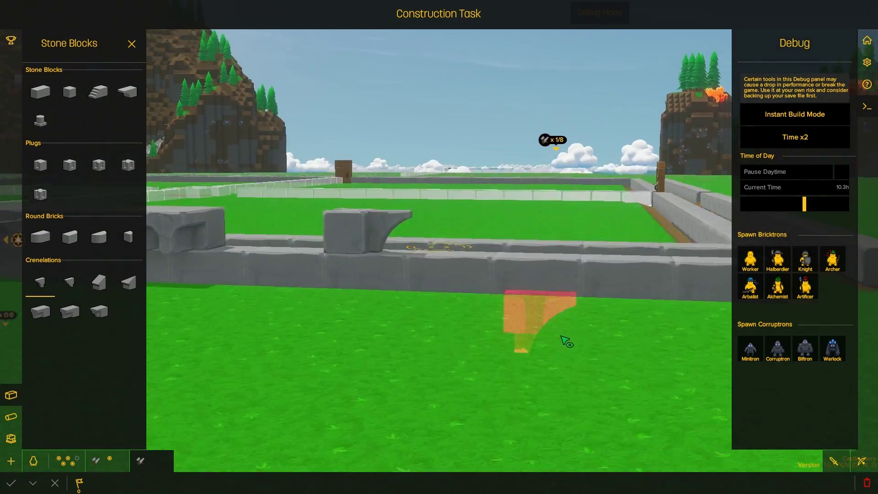
{"action": "scroll", "coordinate": [565, 346], "scroll_direction": "down", "scroll_amount": 3}
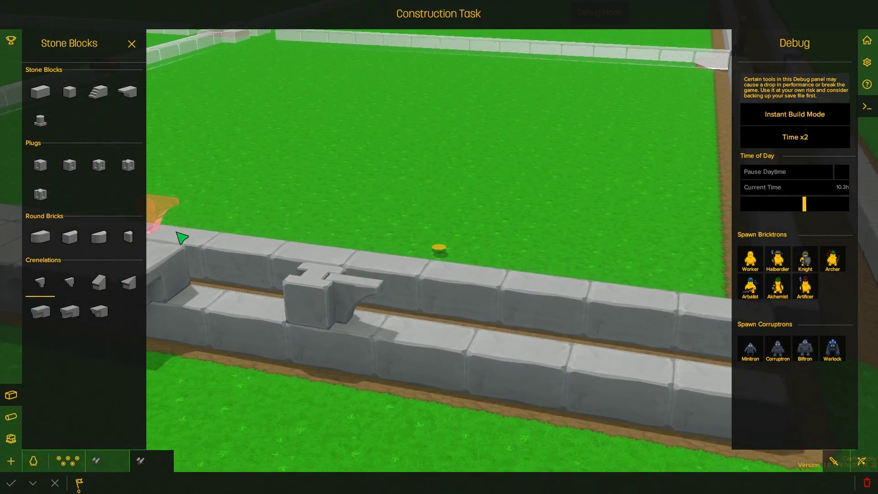
{"action": "left_click", "coordinate": [70, 283]}
{"action": "scroll", "coordinate": [472, 363], "scroll_direction": "down", "scroll_amount": 3}
{"action": "scroll", "coordinate": [584, 344], "scroll_direction": "up", "scroll_amount": 3}
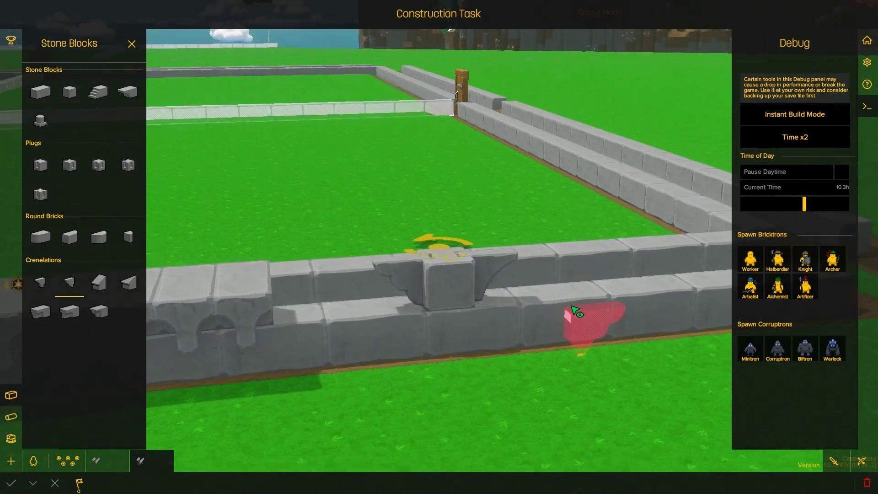
{"action": "key", "text": "d"}
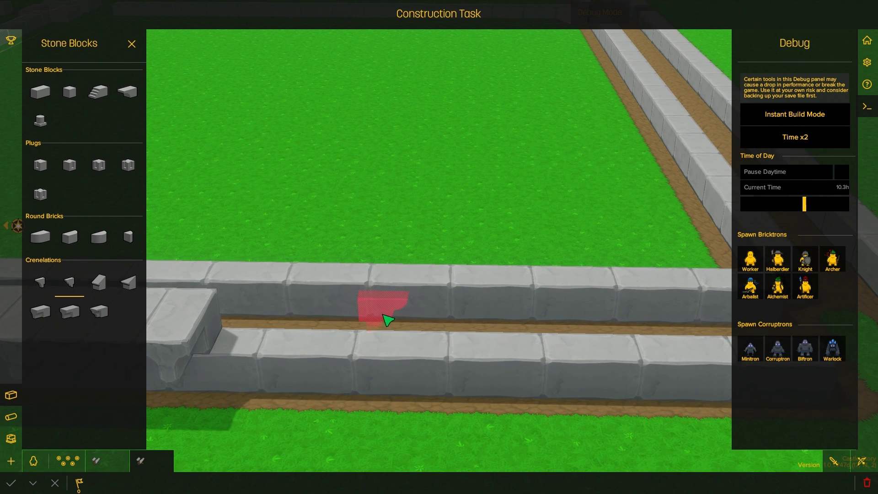
{"action": "left_click", "coordinate": [127, 282]}
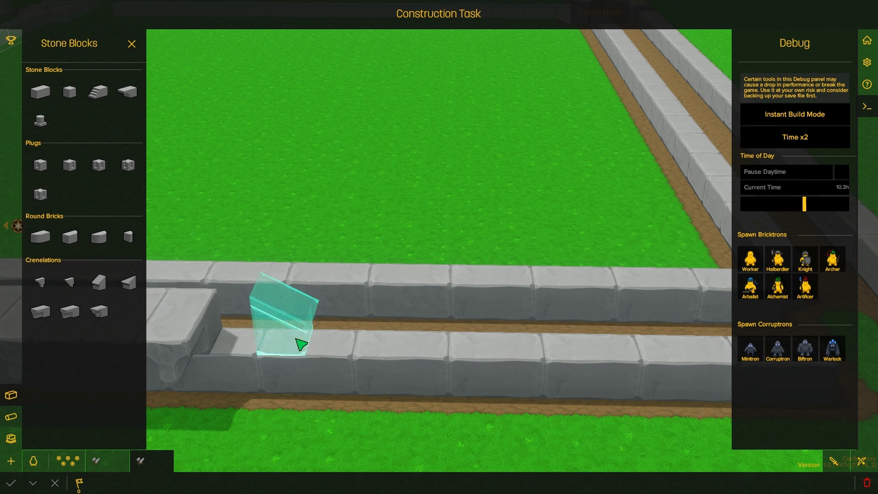
{"action": "scroll", "coordinate": [350, 348], "scroll_direction": "down", "scroll_amount": 5}
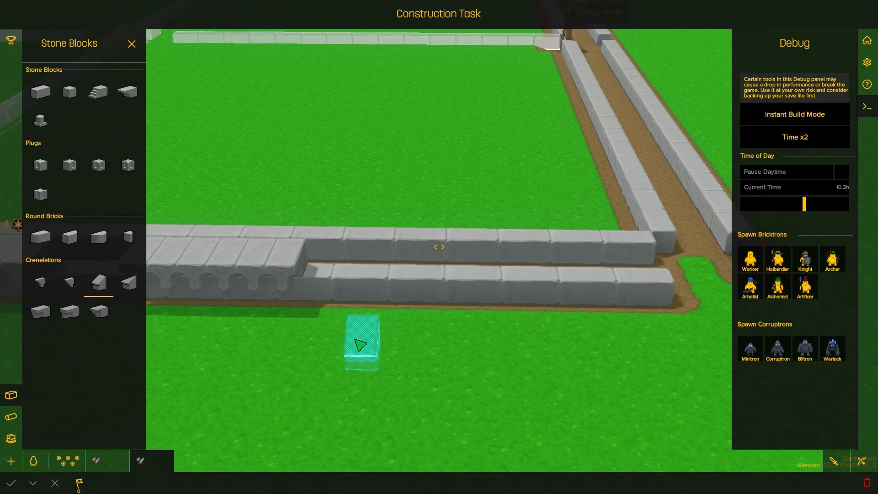
{"action": "scroll", "coordinate": [413, 294], "scroll_direction": "up", "scroll_amount": 3}
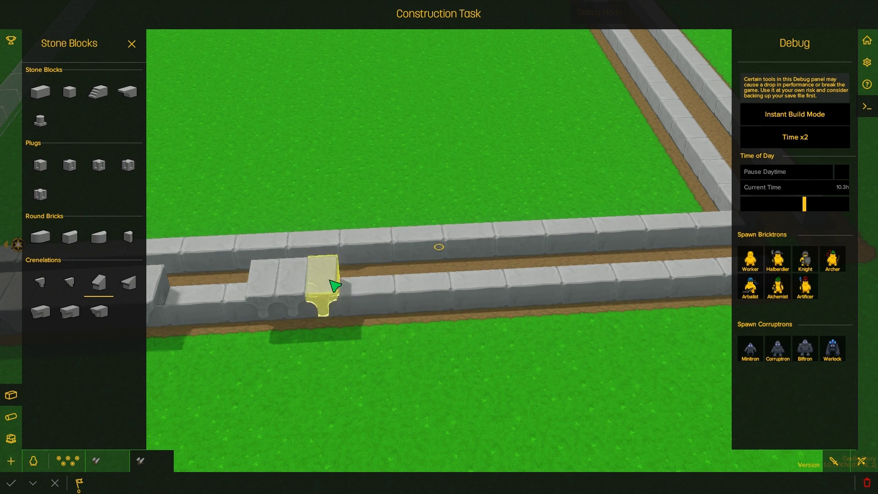
{"action": "key", "text": "a"}
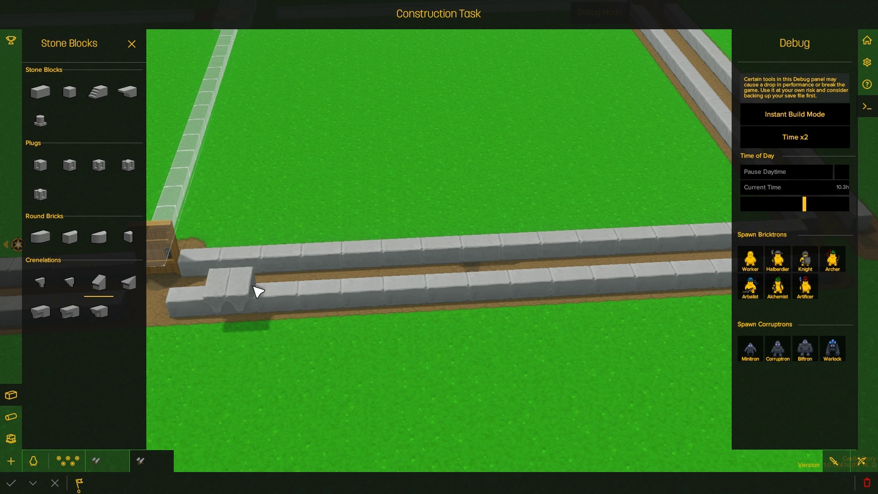
{"action": "key", "text": "a"}
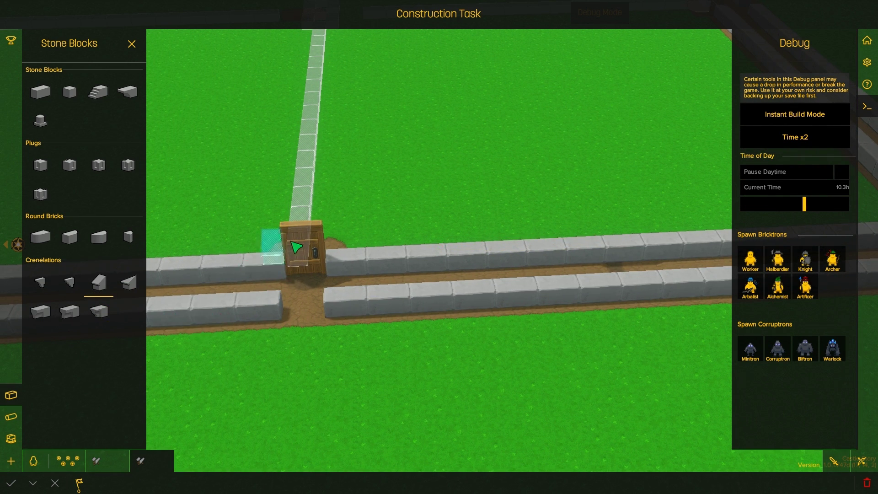
{"action": "scroll", "coordinate": [302, 242], "scroll_direction": "down", "scroll_amount": 2}
{"action": "key", "text": "e"}
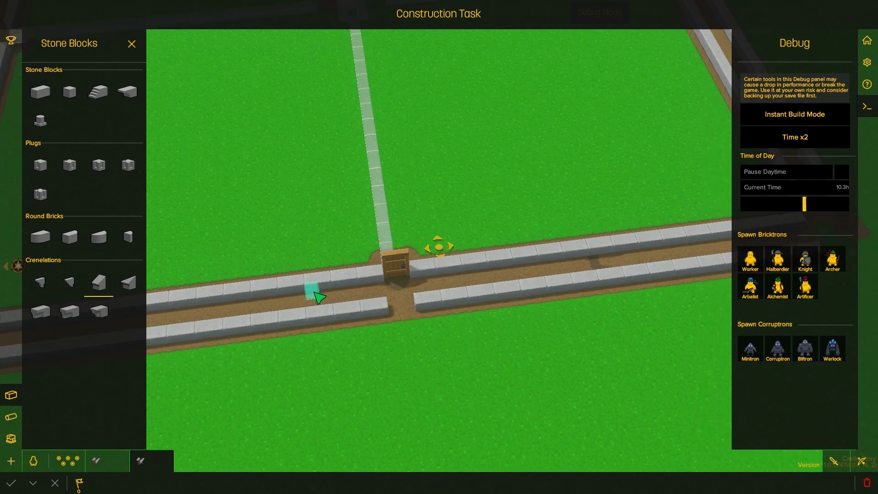
{"action": "key", "text": "q"}
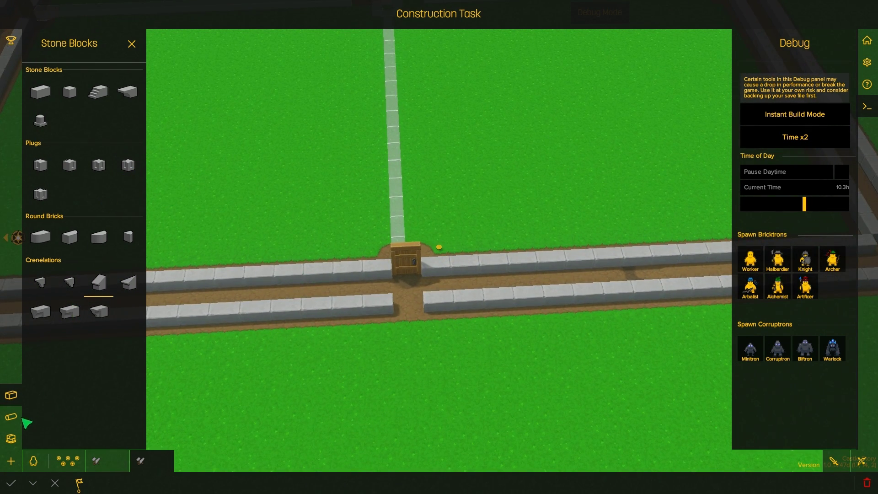
Step: Switch the build panel to Structures and hover the catapult blueprint by the outer wall corner
{"action": "left_click", "coordinate": [22, 419]}
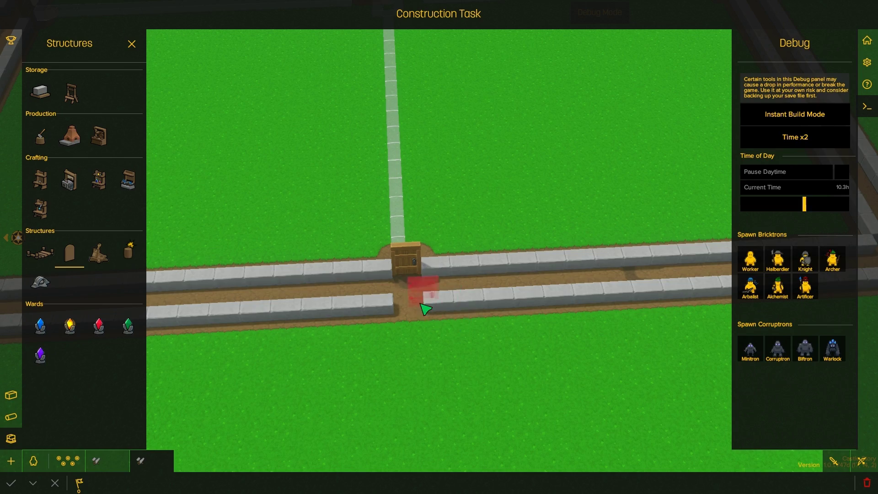
{"action": "scroll", "coordinate": [252, 254], "scroll_direction": "down", "scroll_amount": 3}
{"action": "scroll", "coordinate": [422, 261], "scroll_direction": "up", "scroll_amount": 2}
{"action": "key", "text": "e"}
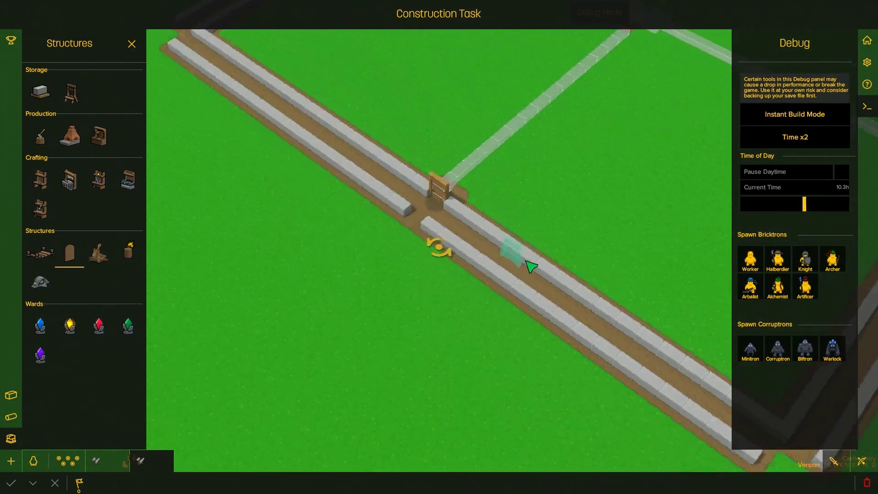
{"action": "scroll", "coordinate": [427, 216], "scroll_direction": "down", "scroll_amount": 3}
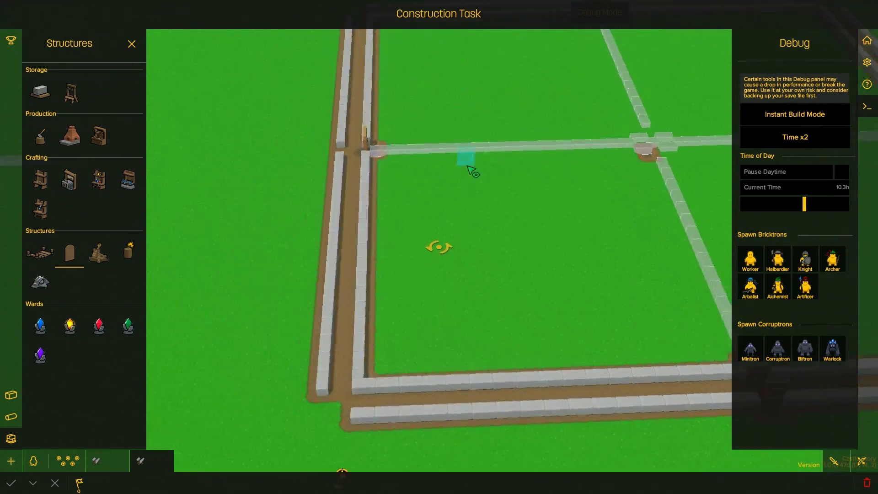
{"action": "scroll", "coordinate": [453, 309], "scroll_direction": "up", "scroll_amount": 3}
{"action": "scroll", "coordinate": [431, 220], "scroll_direction": "down", "scroll_amount": 3}
{"action": "key", "text": "e"}
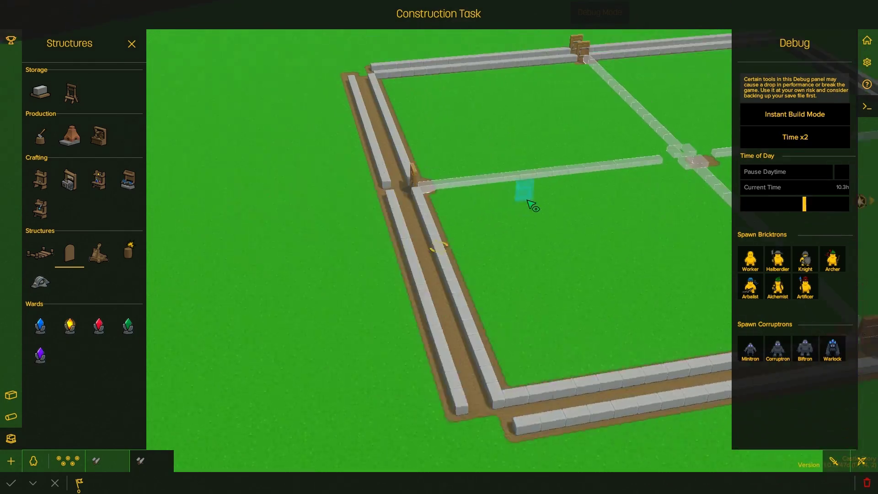
{"action": "scroll", "coordinate": [415, 257], "scroll_direction": "up", "scroll_amount": 3}
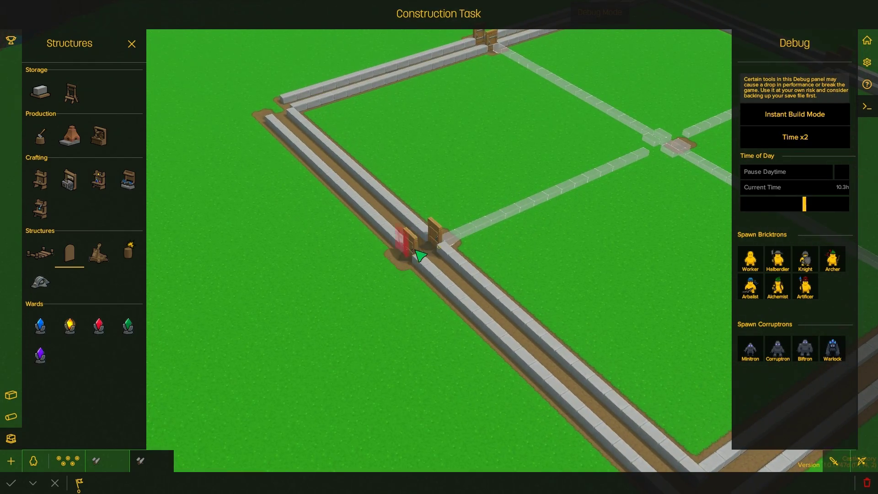
{"action": "scroll", "coordinate": [418, 255], "scroll_direction": "down", "scroll_amount": 3}
{"action": "key", "text": "e"}
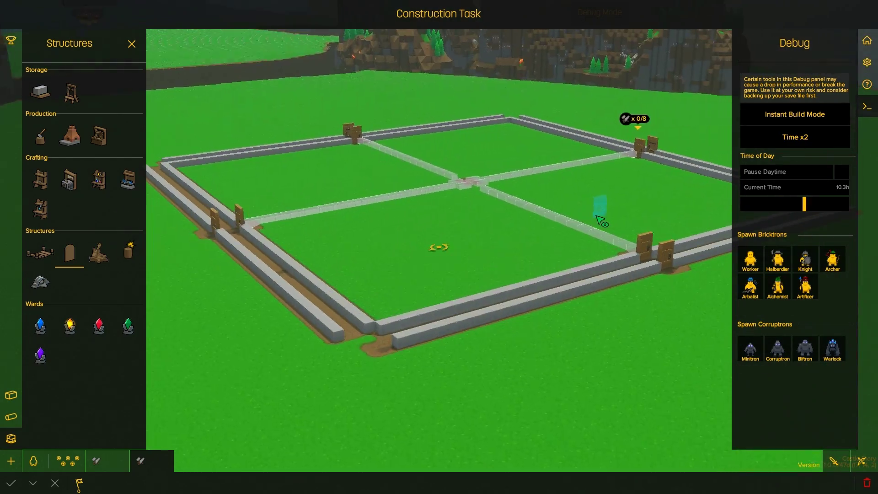
{"action": "scroll", "coordinate": [542, 233], "scroll_direction": "up", "scroll_amount": 1}
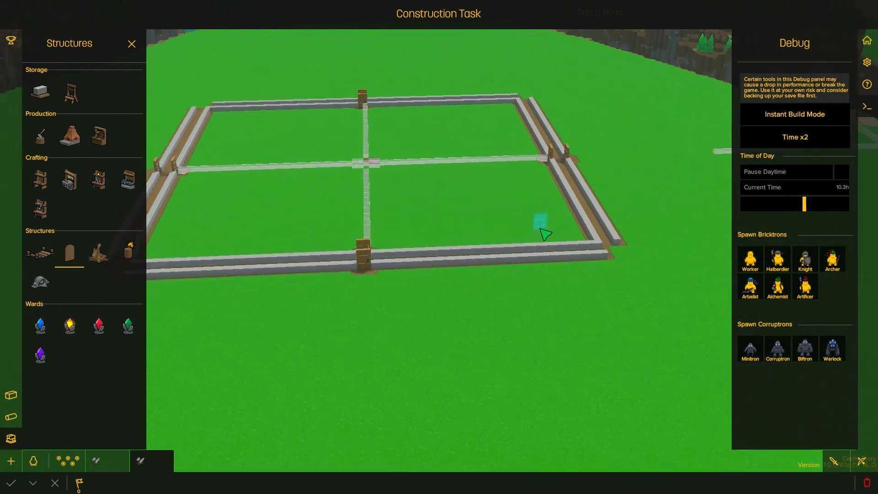
{"action": "scroll", "coordinate": [543, 233], "scroll_direction": "down", "scroll_amount": 3}
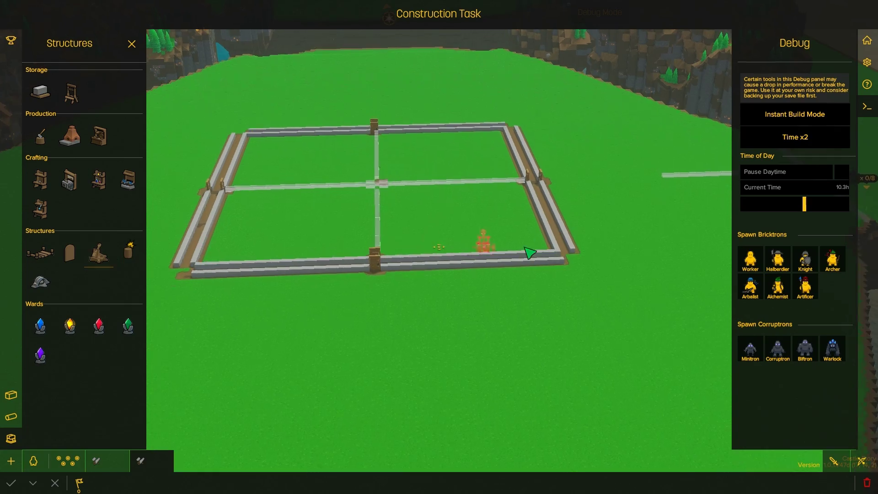
{"action": "scroll", "coordinate": [514, 245], "scroll_direction": "up", "scroll_amount": 3}
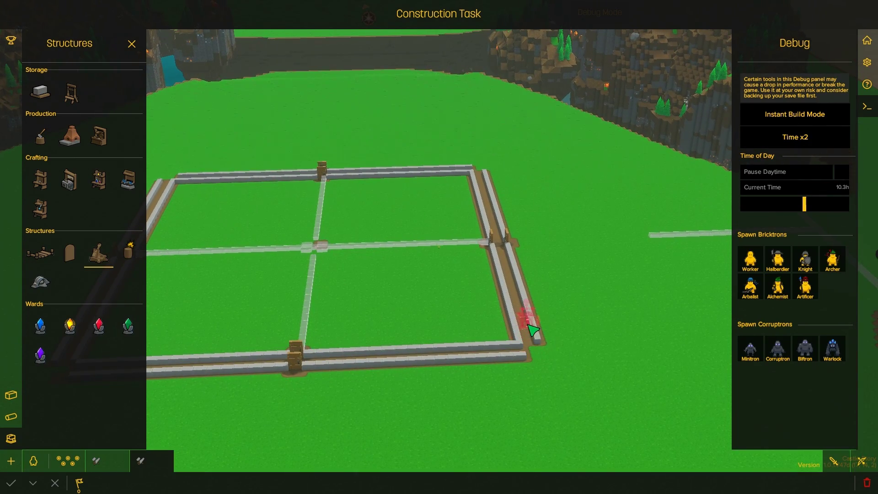
{"action": "scroll", "coordinate": [530, 329], "scroll_direction": "down", "scroll_amount": 3}
{"action": "scroll", "coordinate": [529, 303], "scroll_direction": "up", "scroll_amount": 3}
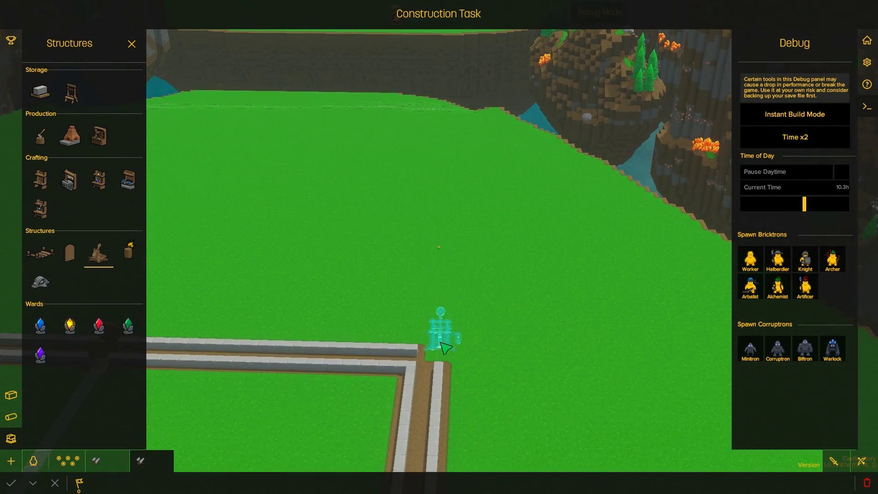
{"action": "scroll", "coordinate": [450, 297], "scroll_direction": "down", "scroll_amount": 2}
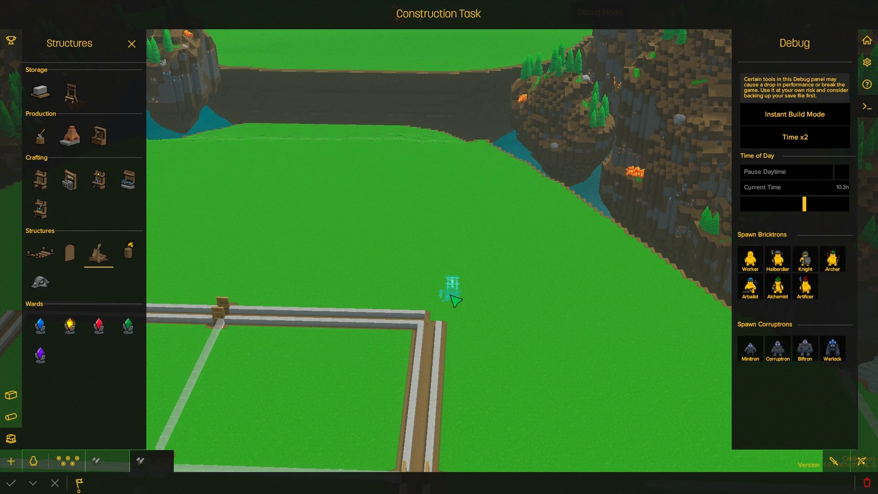
{"action": "scroll", "coordinate": [452, 299], "scroll_direction": "down", "scroll_amount": 3}
{"action": "scroll", "coordinate": [451, 275], "scroll_direction": "up", "scroll_amount": 3}
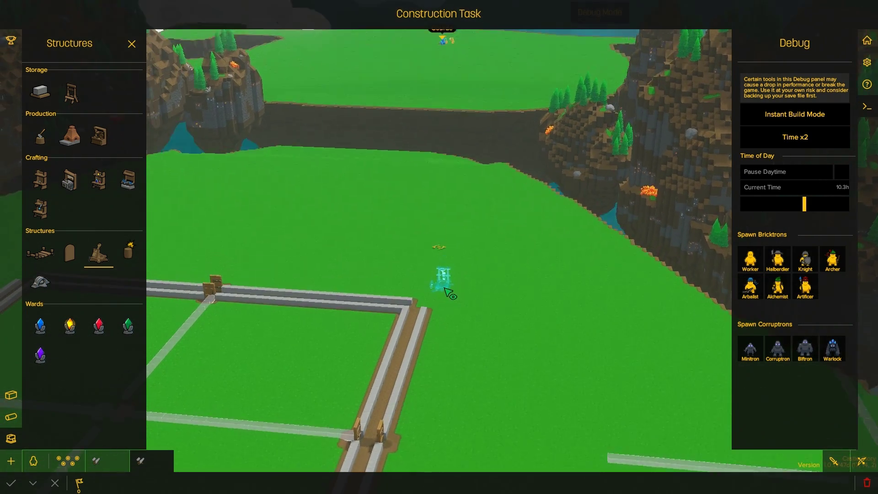
{"action": "scroll", "coordinate": [446, 293], "scroll_direction": "up", "scroll_amount": 1}
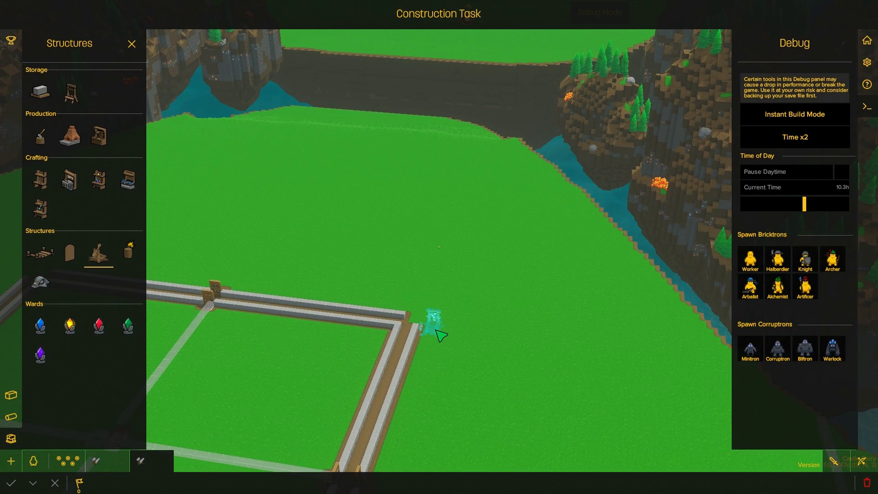
Step: Place the catapult just outside the fort's corner and leave build mode
{"action": "right_click", "coordinate": [474, 345]}
{"action": "left_click", "coordinate": [434, 331]}
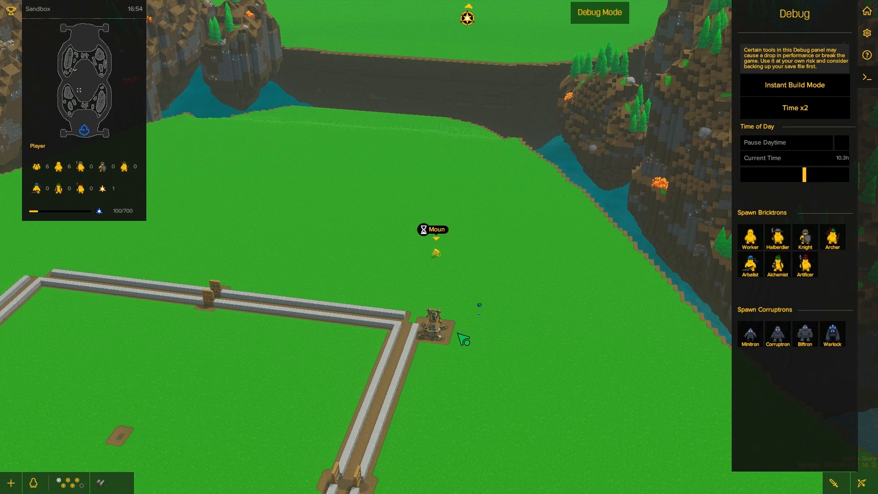
{"action": "scroll", "coordinate": [460, 339], "scroll_direction": "up", "scroll_amount": 2}
{"action": "scroll", "coordinate": [452, 337], "scroll_direction": "up", "scroll_amount": 1}
{"action": "scroll", "coordinate": [442, 333], "scroll_direction": "up", "scroll_amount": 2}
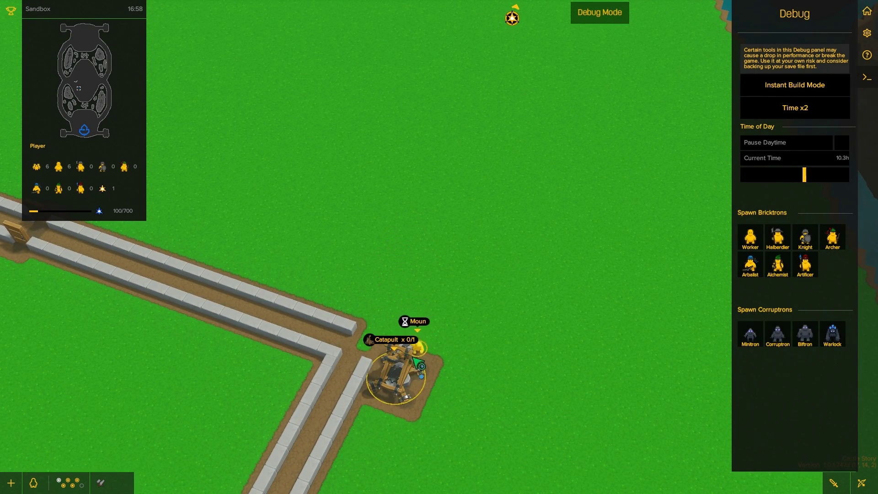
{"action": "left_click_drag", "start_coordinate": [471, 346], "coordinate": [487, 324]}
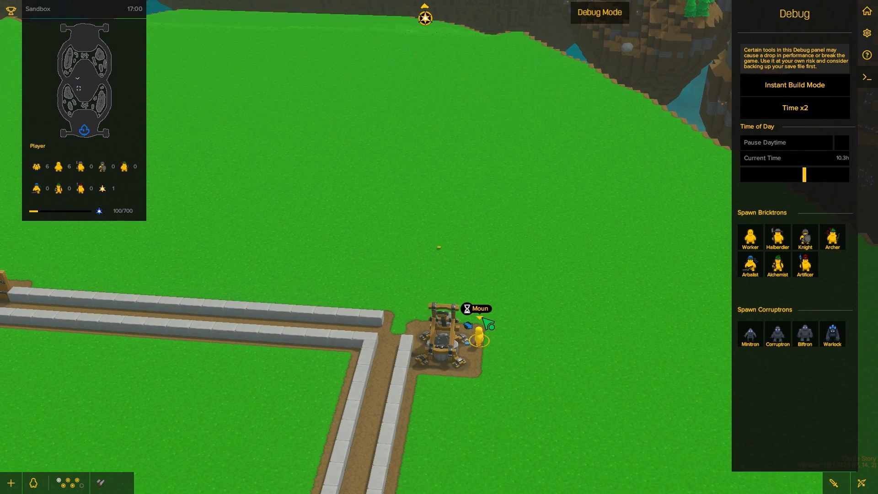
Step: Pick an action from the catapult's radial menu to show where its shot would land
{"action": "left_click", "coordinate": [449, 347]}
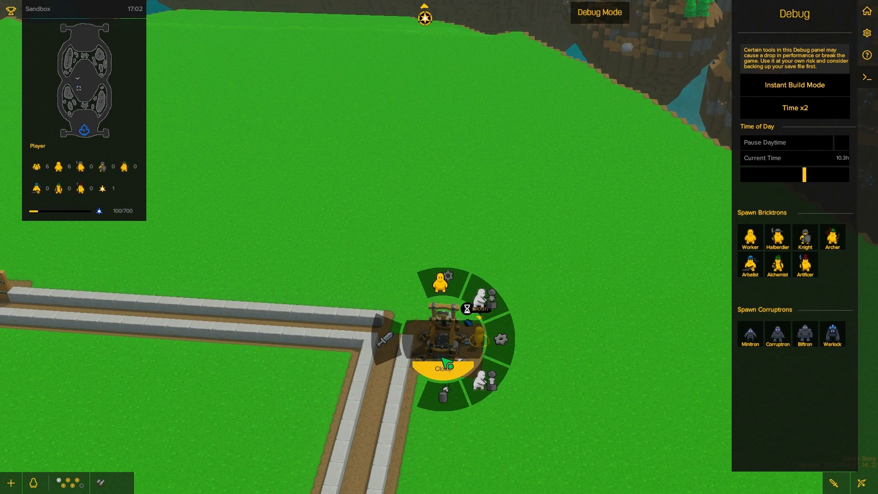
{"action": "left_click", "coordinate": [442, 359]}
{"action": "left_click", "coordinate": [449, 347]}
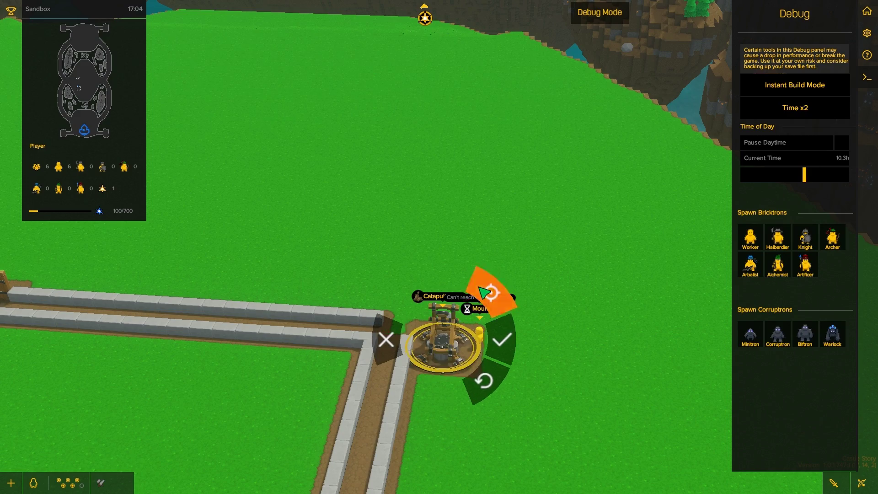
{"action": "left_click", "coordinate": [488, 298]}
{"action": "scroll", "coordinate": [449, 236], "scroll_direction": "down", "scroll_amount": 3}
{"action": "key", "text": "e"}
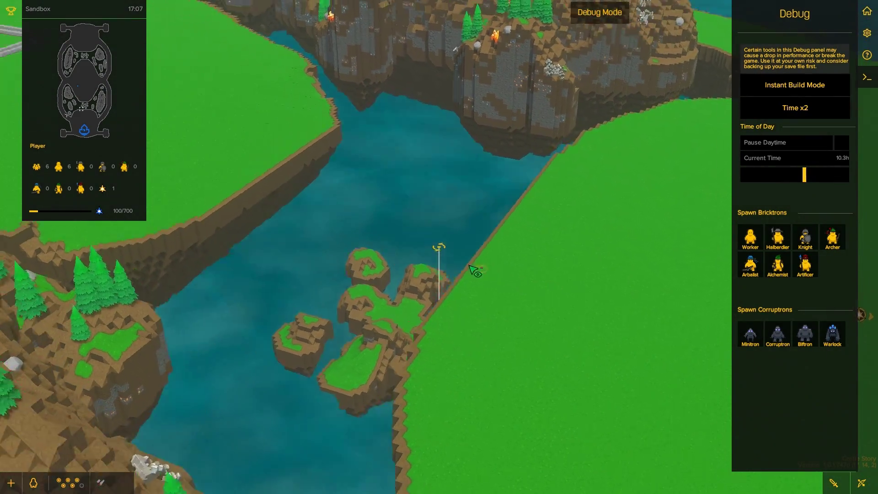
{"action": "scroll", "coordinate": [510, 280], "scroll_direction": "up", "scroll_amount": 5}
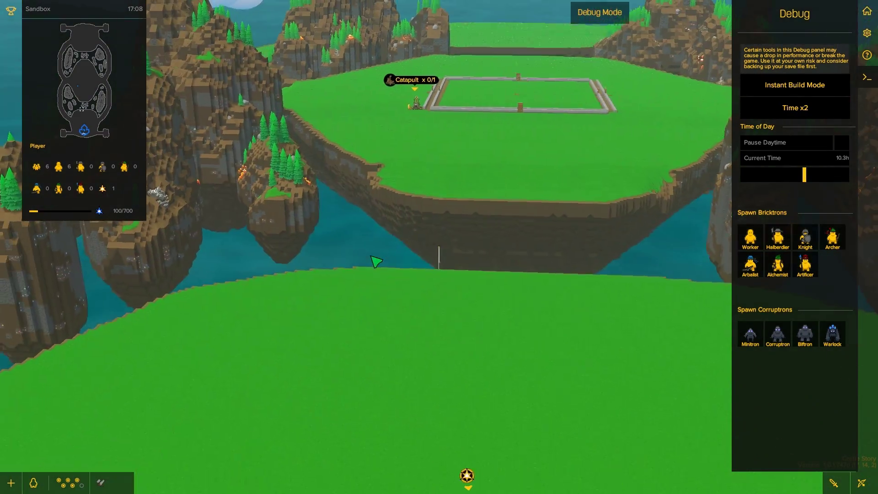
{"action": "scroll", "coordinate": [466, 306], "scroll_direction": "down", "scroll_amount": 3}
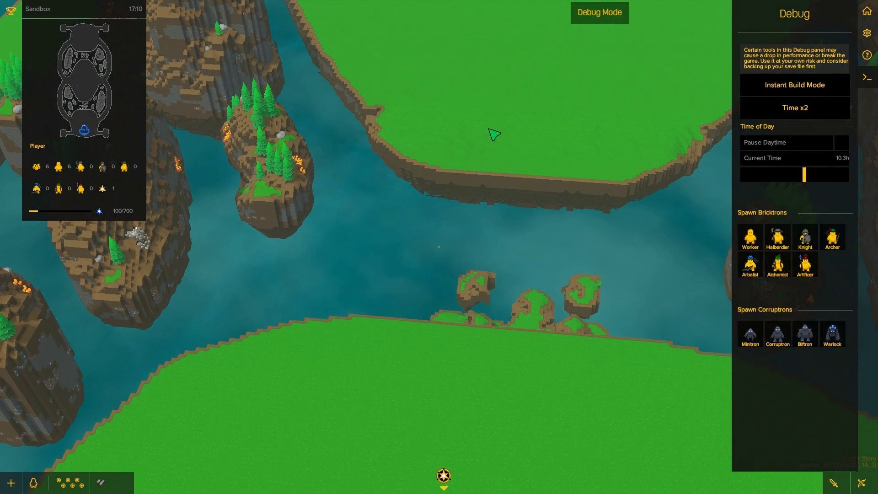
{"action": "scroll", "coordinate": [471, 244], "scroll_direction": "up", "scroll_amount": 3}
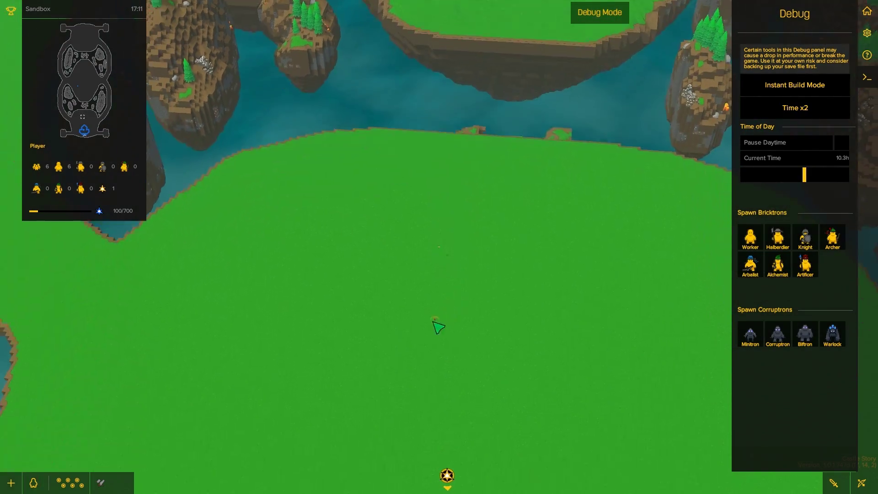
{"action": "scroll", "coordinate": [439, 253], "scroll_direction": "down", "scroll_amount": 5}
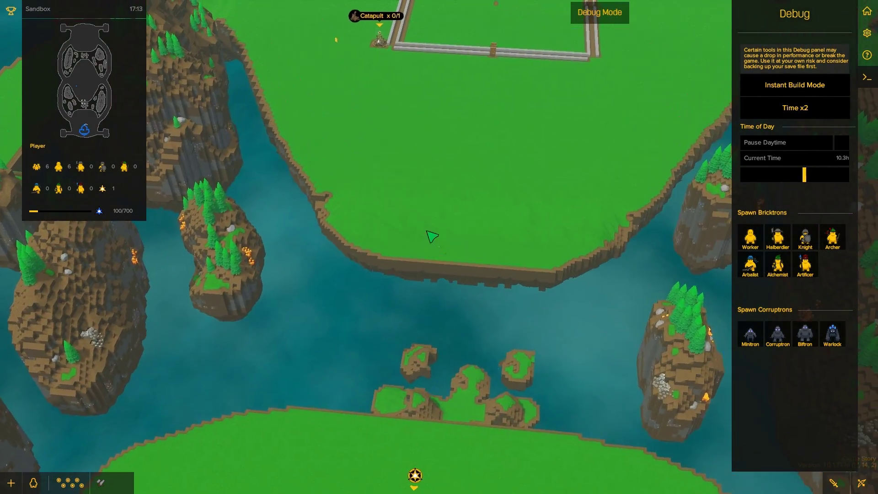
{"action": "key", "text": "w"}
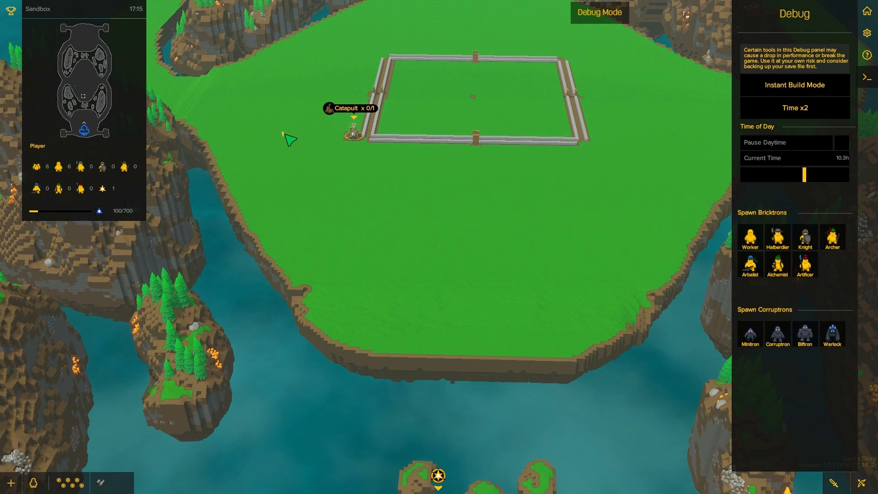
{"action": "key", "text": "w"}
{"action": "key", "text": "a"}
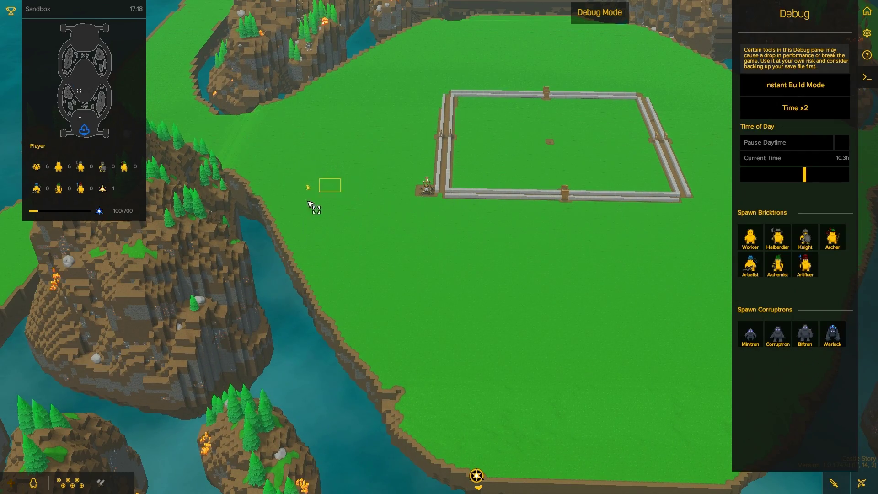
{"action": "scroll", "coordinate": [343, 200], "scroll_direction": "up", "scroll_amount": 4}
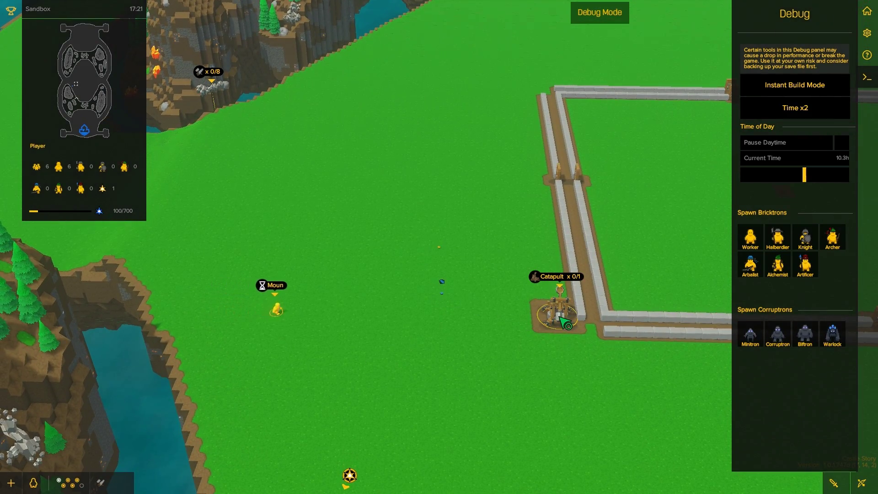
{"action": "scroll", "coordinate": [564, 323], "scroll_direction": "up", "scroll_amount": 5}
{"action": "key", "text": "q"}
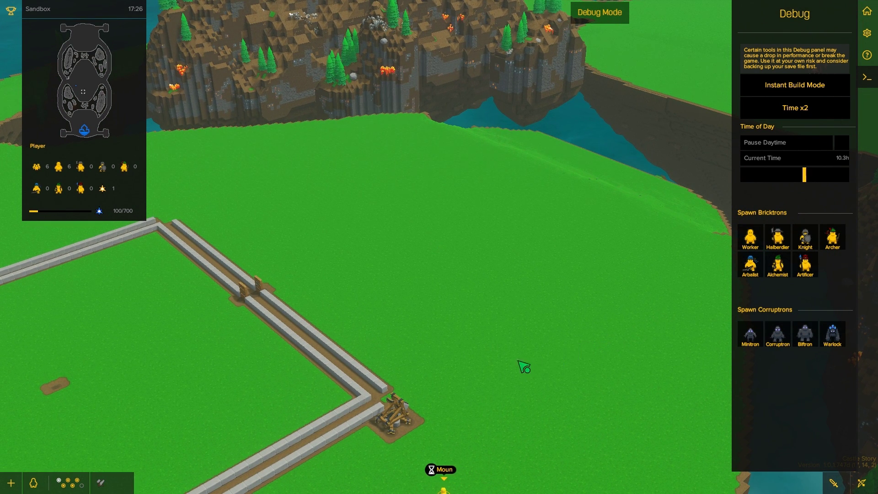
{"action": "left_click", "coordinate": [395, 420]}
{"action": "left_click", "coordinate": [433, 376]}
{"action": "scroll", "coordinate": [466, 290], "scroll_direction": "down", "scroll_amount": 2}
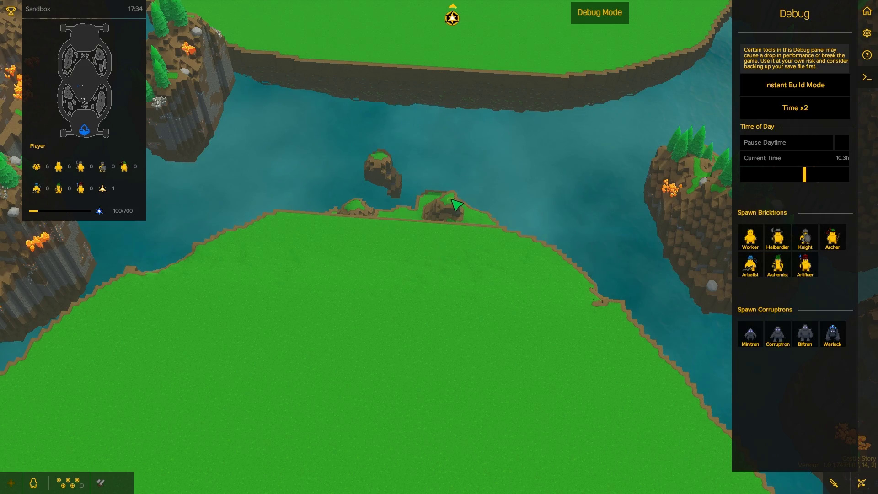
{"action": "scroll", "coordinate": [449, 158], "scroll_direction": "up", "scroll_amount": 2}
{"action": "scroll", "coordinate": [453, 141], "scroll_direction": "up", "scroll_amount": 3}
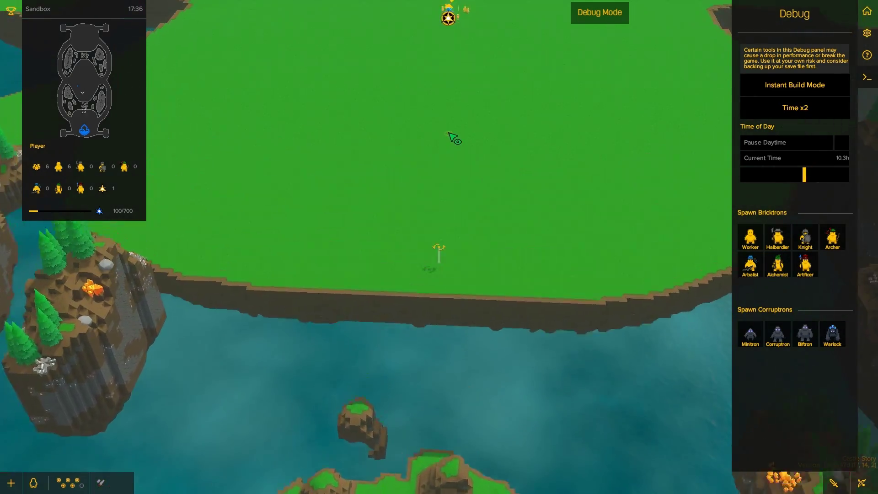
{"action": "scroll", "coordinate": [456, 165], "scroll_direction": "down", "scroll_amount": 3}
{"action": "scroll", "coordinate": [473, 289], "scroll_direction": "down", "scroll_amount": 2}
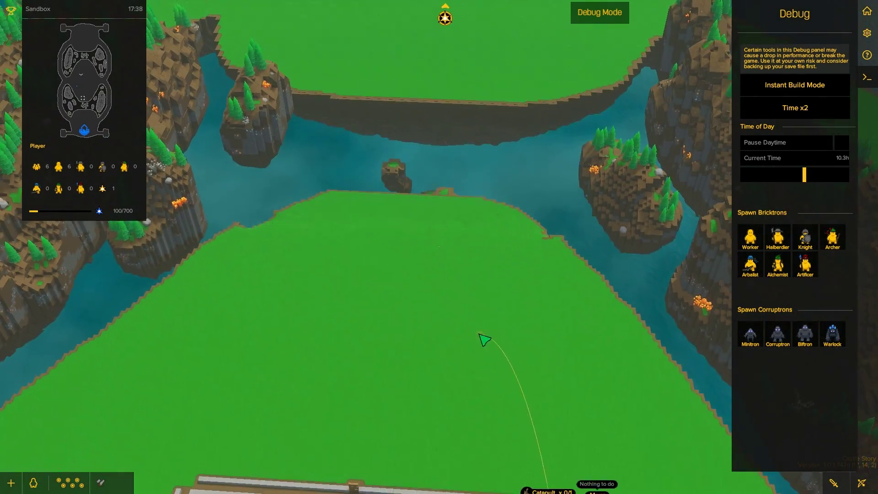
{"action": "scroll", "coordinate": [514, 280], "scroll_direction": "down", "scroll_amount": 2}
{"action": "scroll", "coordinate": [662, 301], "scroll_direction": "up", "scroll_amount": 4}
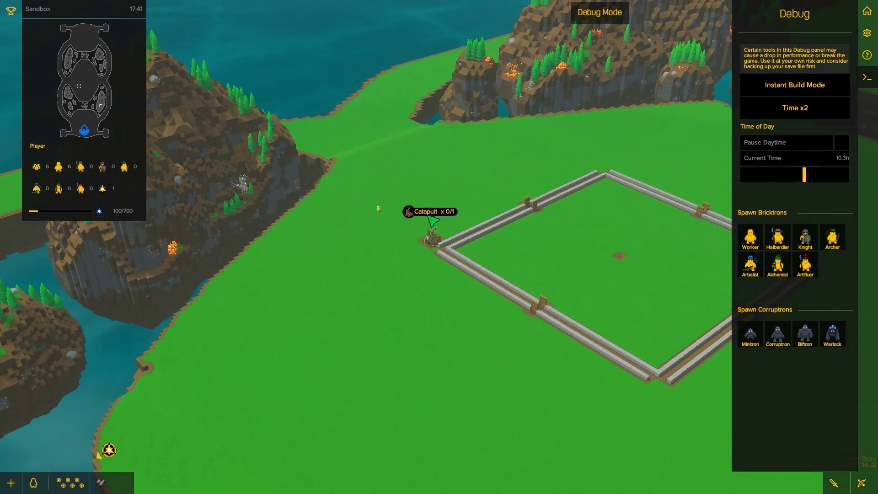
{"action": "left_click", "coordinate": [431, 240]}
{"action": "key", "text": "Escape"}
{"action": "scroll", "coordinate": [349, 241], "scroll_direction": "down", "scroll_amount": 2}
{"action": "scroll", "coordinate": [435, 319], "scroll_direction": "up", "scroll_amount": 2}
{"action": "scroll", "coordinate": [434, 327], "scroll_direction": "up", "scroll_amount": 2}
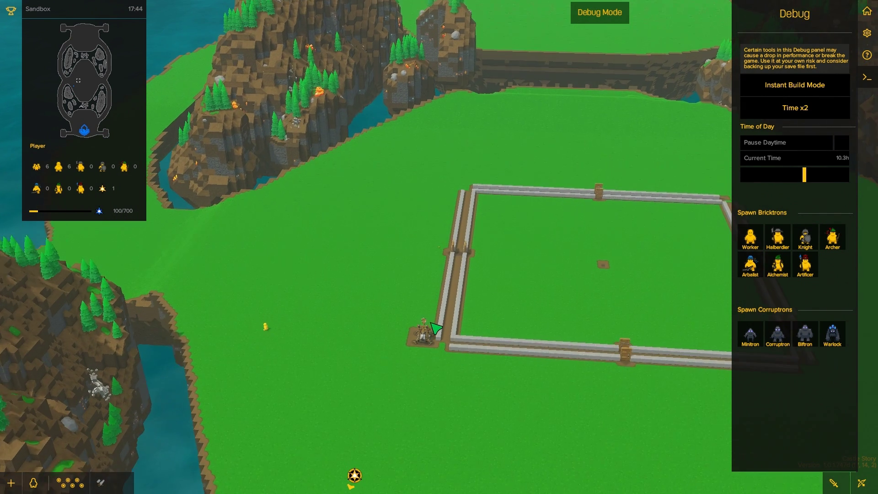
{"action": "scroll", "coordinate": [434, 328], "scroll_direction": "up", "scroll_amount": 1}
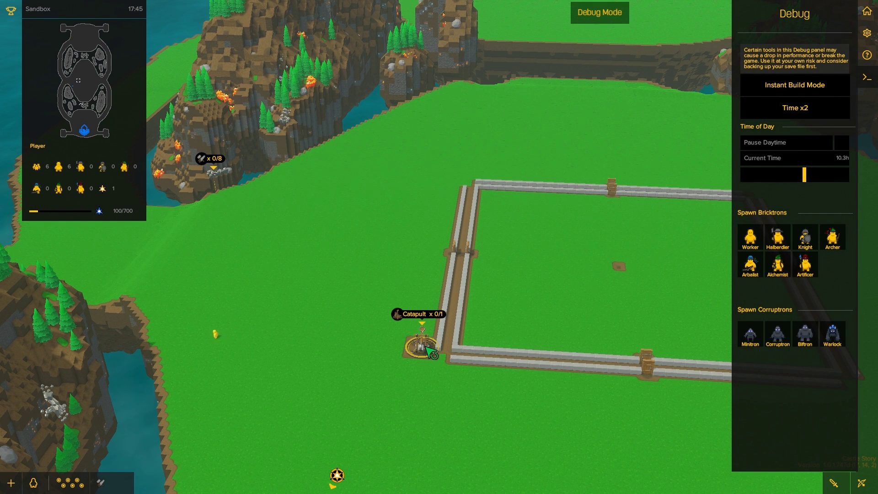
{"action": "left_click", "coordinate": [431, 353]}
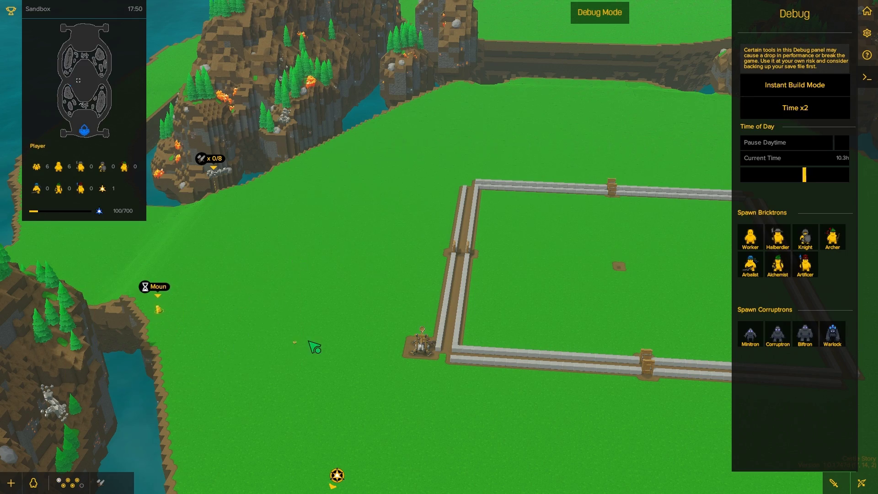
{"action": "scroll", "coordinate": [322, 343], "scroll_direction": "down", "scroll_amount": 2}
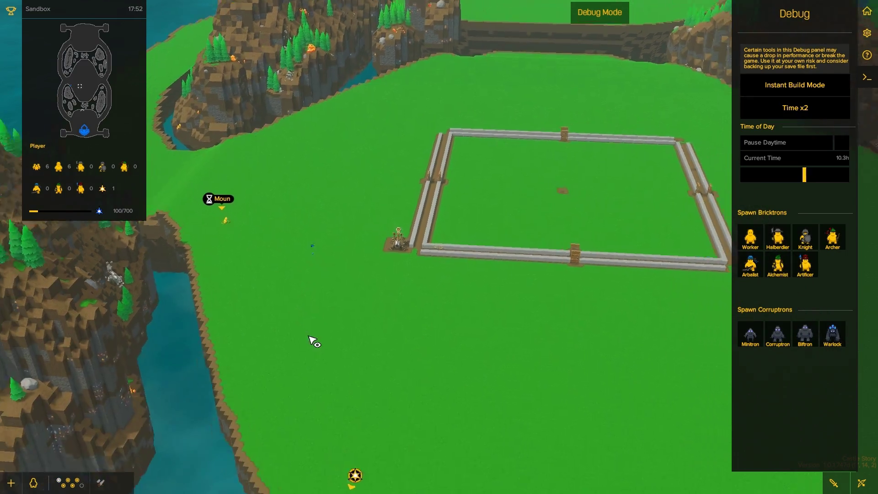
{"action": "scroll", "coordinate": [315, 340], "scroll_direction": "down", "scroll_amount": 2}
{"action": "scroll", "coordinate": [314, 342], "scroll_direction": "down", "scroll_amount": 2}
{"action": "scroll", "coordinate": [313, 340], "scroll_direction": "down", "scroll_amount": 2}
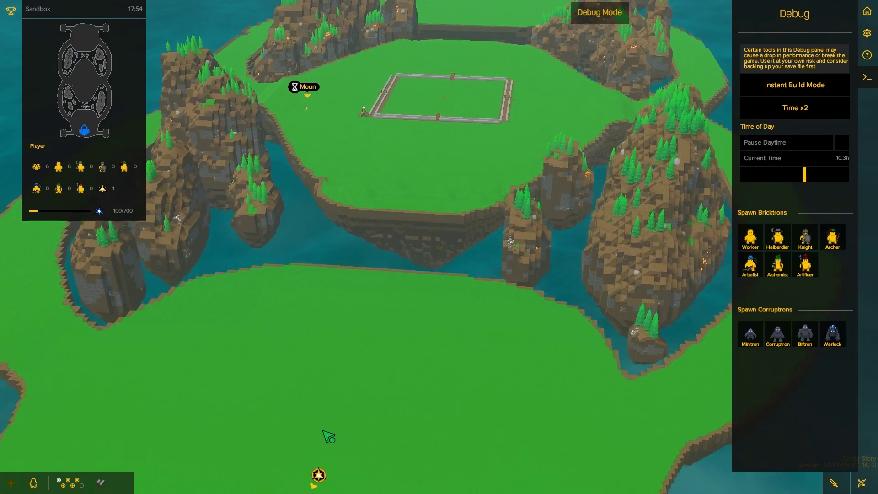
{"action": "scroll", "coordinate": [329, 424], "scroll_direction": "up", "scroll_amount": 2}
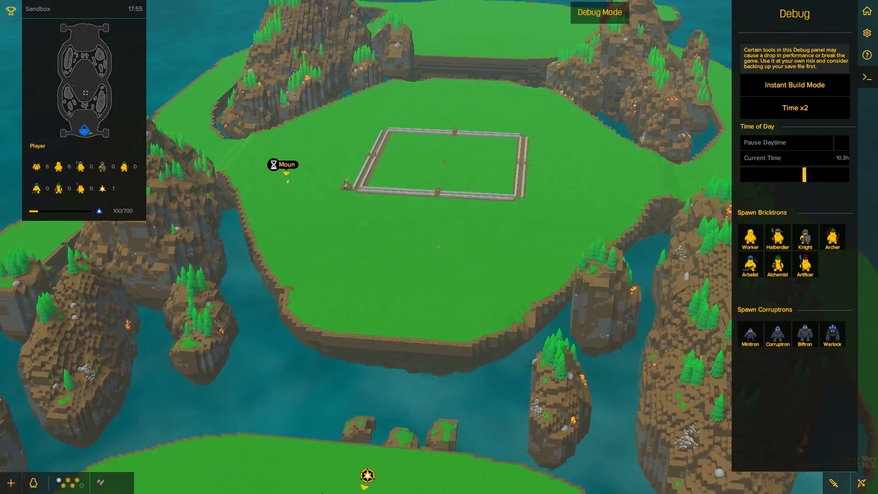
{"action": "scroll", "coordinate": [369, 143], "scroll_direction": "up", "scroll_amount": 2}
{"action": "scroll", "coordinate": [359, 243], "scroll_direction": "up", "scroll_amount": 3}
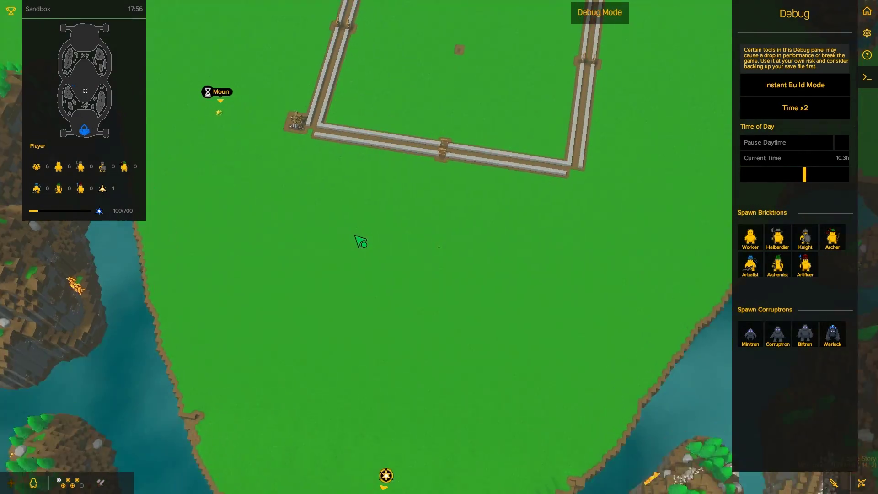
{"action": "scroll", "coordinate": [365, 215], "scroll_direction": "up", "scroll_amount": 2}
{"action": "scroll", "coordinate": [363, 196], "scroll_direction": "up", "scroll_amount": 2}
{"action": "key", "text": "a"}
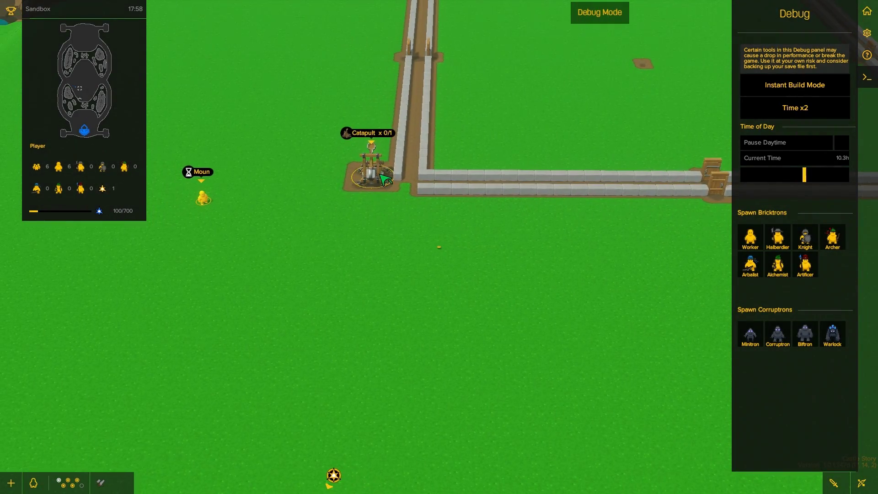
Step: Remove the catapult through its radial menu and survey the empty walled enclosure
{"action": "left_click", "coordinate": [385, 180]}
{"action": "left_click", "coordinate": [328, 181]}
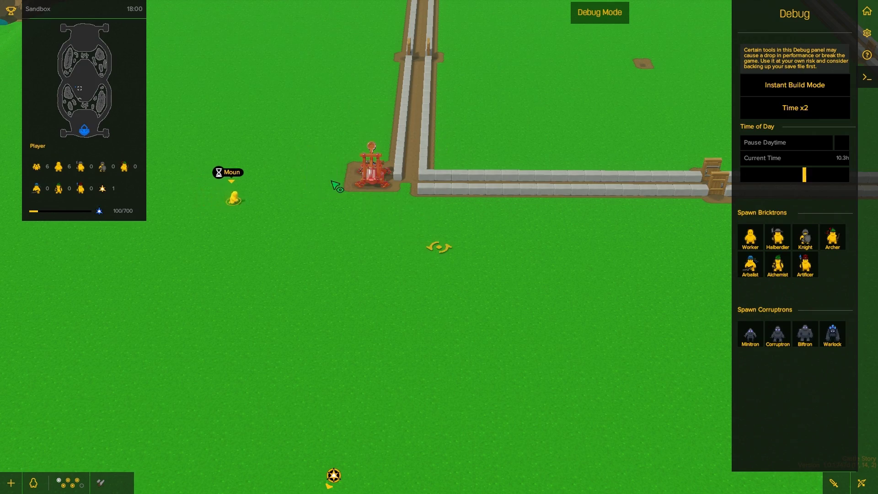
{"action": "scroll", "coordinate": [384, 178], "scroll_direction": "down", "scroll_amount": 5}
{"action": "scroll", "coordinate": [457, 173], "scroll_direction": "up", "scroll_amount": 3}
{"action": "scroll", "coordinate": [460, 176], "scroll_direction": "up", "scroll_amount": 2}
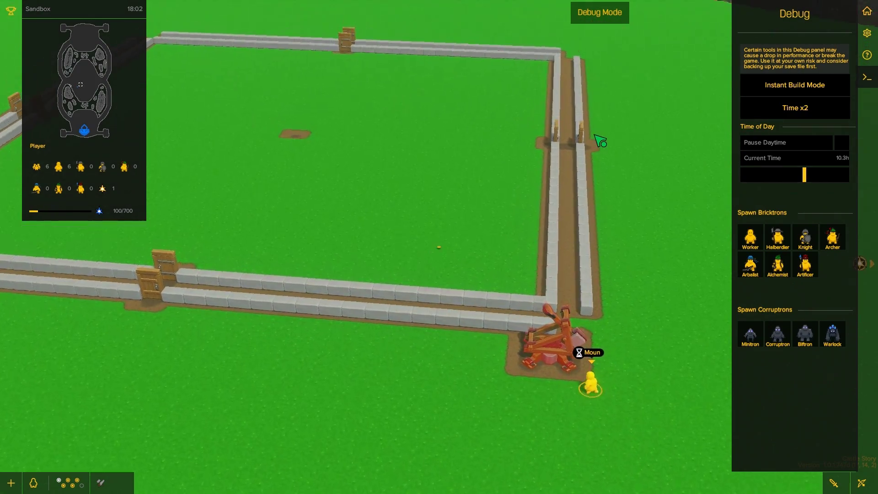
{"action": "scroll", "coordinate": [600, 141], "scroll_direction": "down", "scroll_amount": 1}
{"action": "left_click_drag", "start_coordinate": [601, 140], "coordinate": [553, 125]}
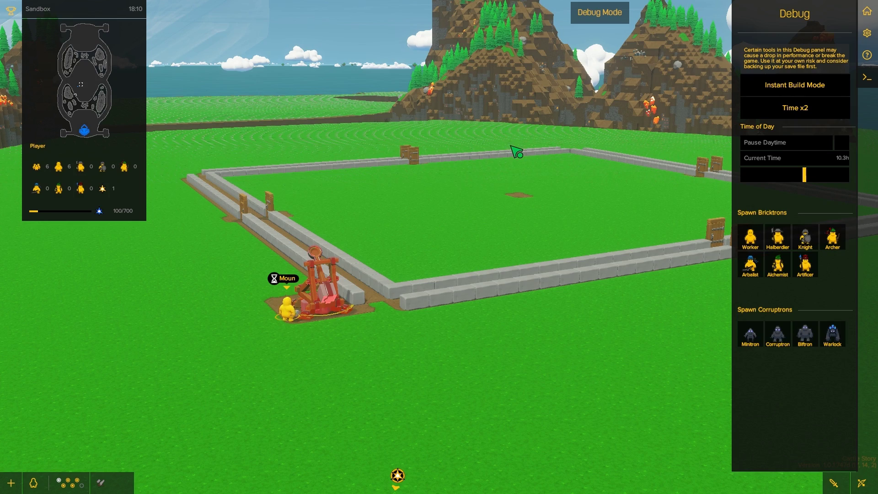
{"action": "scroll", "coordinate": [491, 161], "scroll_direction": "down", "scroll_amount": 1}
{"action": "scroll", "coordinate": [496, 171], "scroll_direction": "down", "scroll_amount": 2}
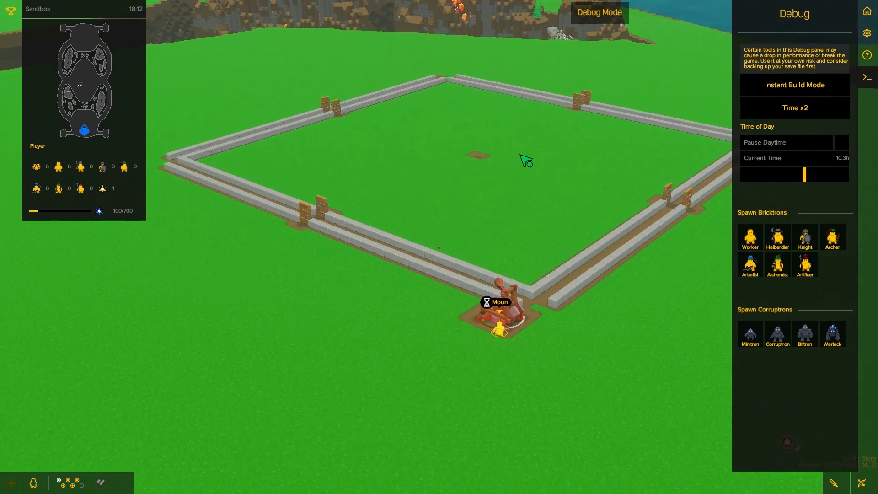
{"action": "scroll", "coordinate": [515, 161], "scroll_direction": "up", "scroll_amount": 2}
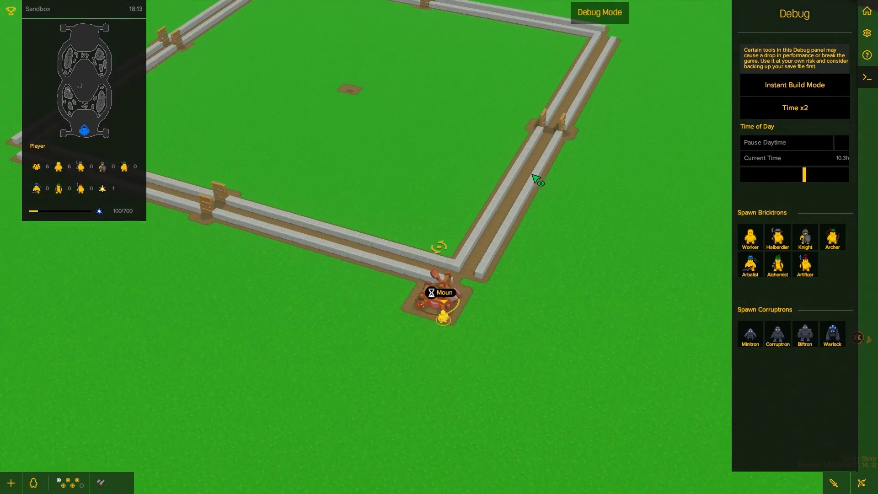
{"action": "scroll", "coordinate": [535, 178], "scroll_direction": "down", "scroll_amount": 1}
{"action": "scroll", "coordinate": [485, 171], "scroll_direction": "down", "scroll_amount": 2}
{"action": "scroll", "coordinate": [476, 194], "scroll_direction": "up", "scroll_amount": 3}
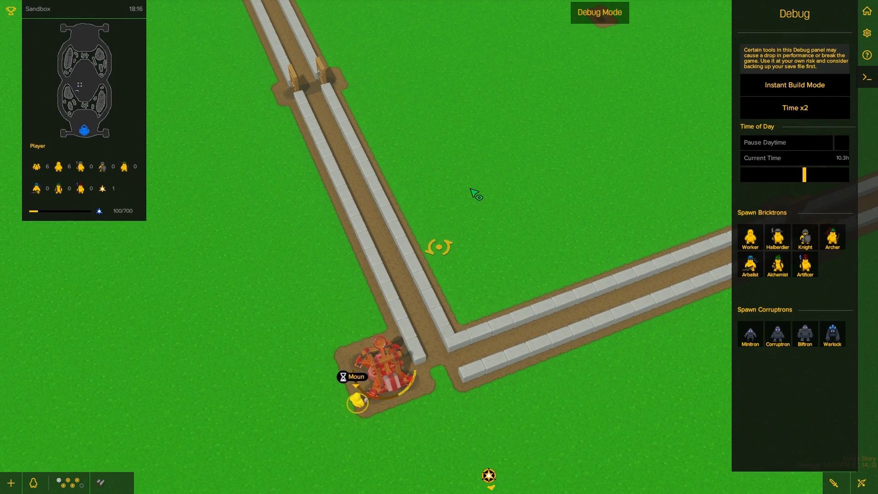
{"action": "key", "text": "q"}
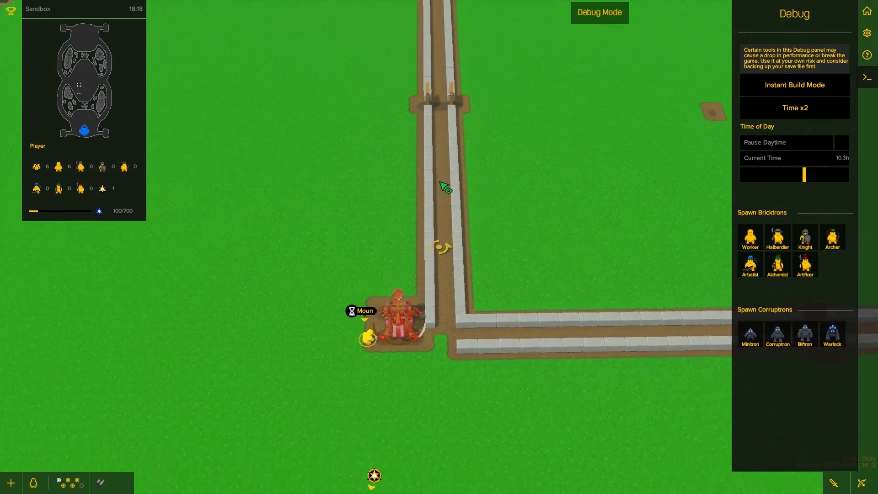
{"action": "scroll", "coordinate": [398, 204], "scroll_direction": "up", "scroll_amount": 3}
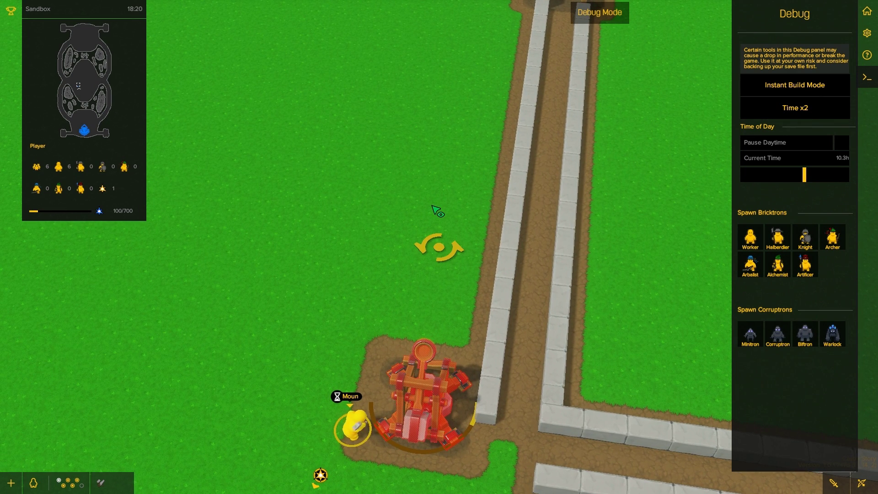
{"action": "scroll", "coordinate": [436, 211], "scroll_direction": "up", "scroll_amount": 2}
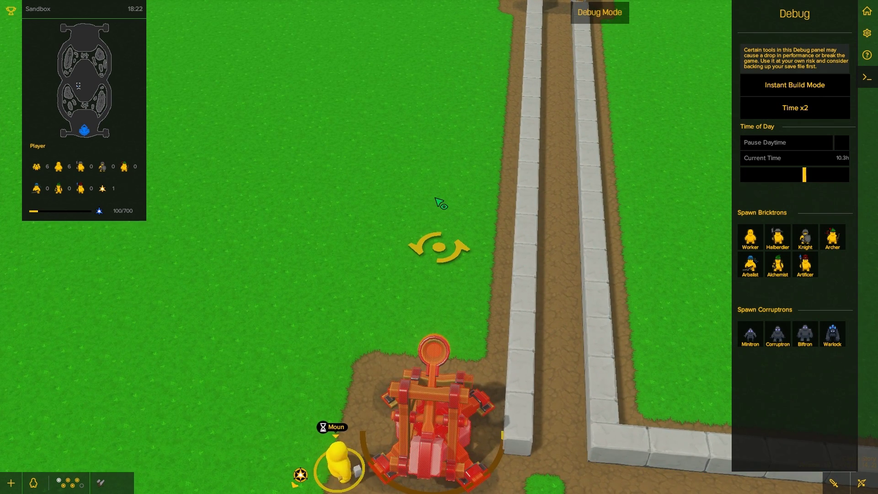
{"action": "scroll", "coordinate": [439, 204], "scroll_direction": "down", "scroll_amount": 2}
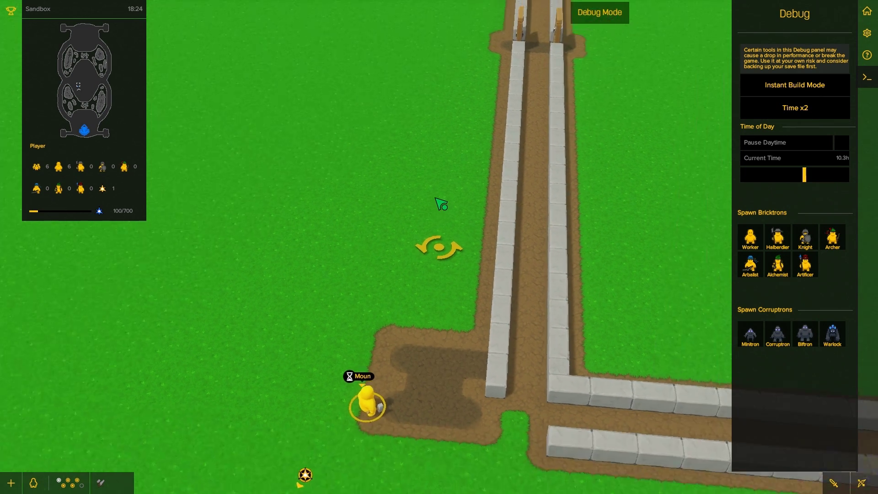
{"action": "left_click_drag", "start_coordinate": [443, 270], "coordinate": [325, 465]}
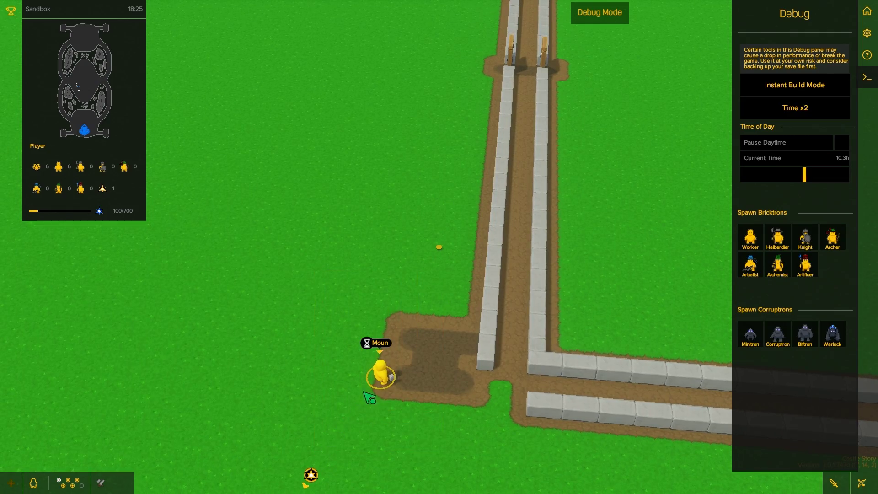
{"action": "scroll", "coordinate": [369, 398], "scroll_direction": "down", "scroll_amount": 5}
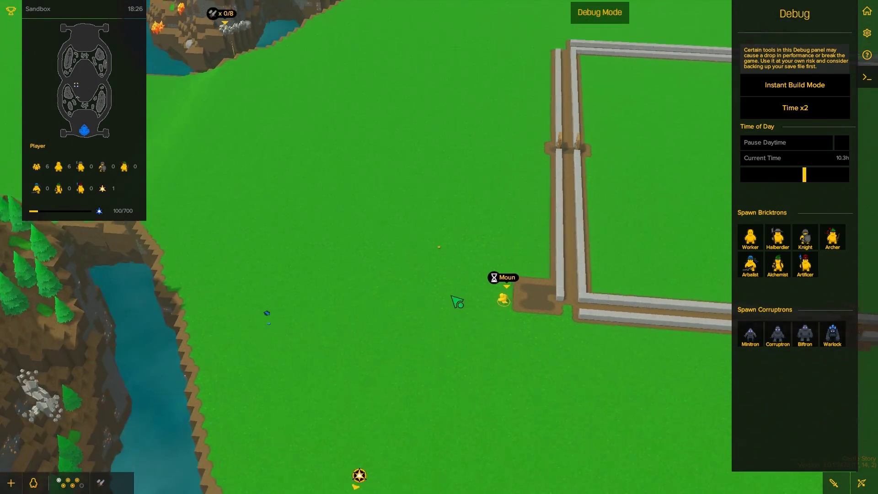
{"action": "key", "text": "e"}
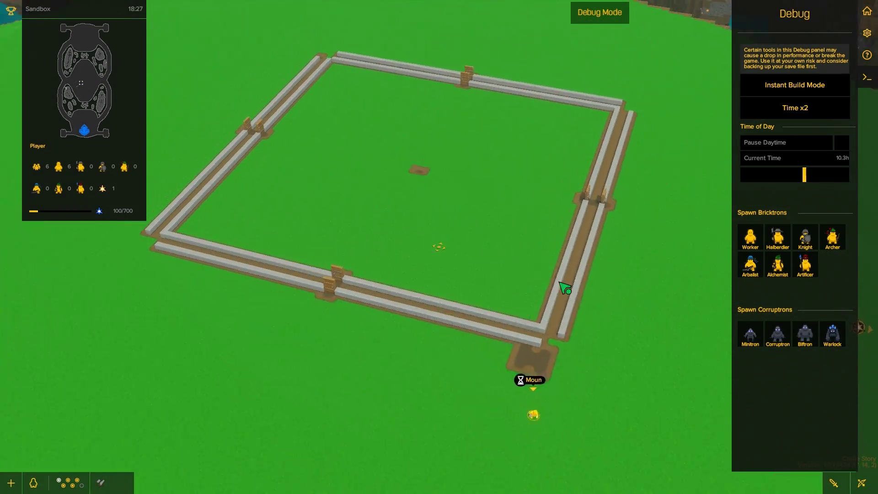
{"action": "key", "text": "q"}
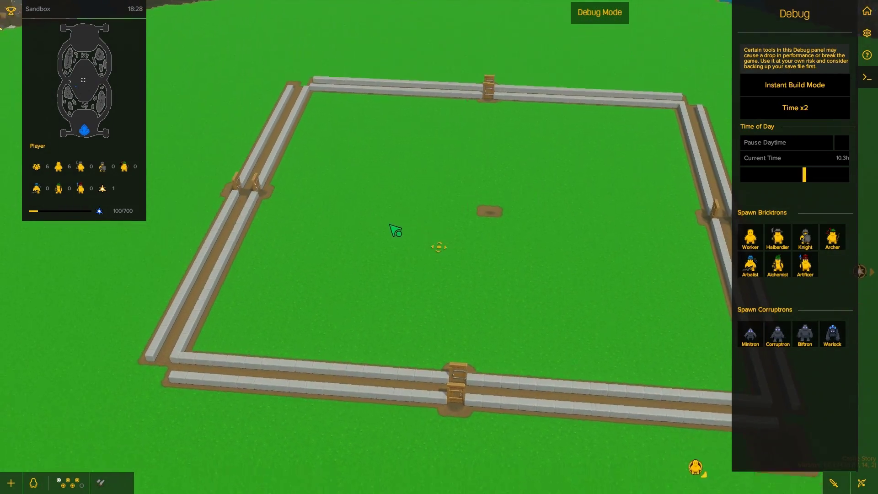
{"action": "scroll", "coordinate": [519, 198], "scroll_direction": "up", "scroll_amount": 3}
{"action": "key", "text": "e"}
{"action": "key", "text": "e"}
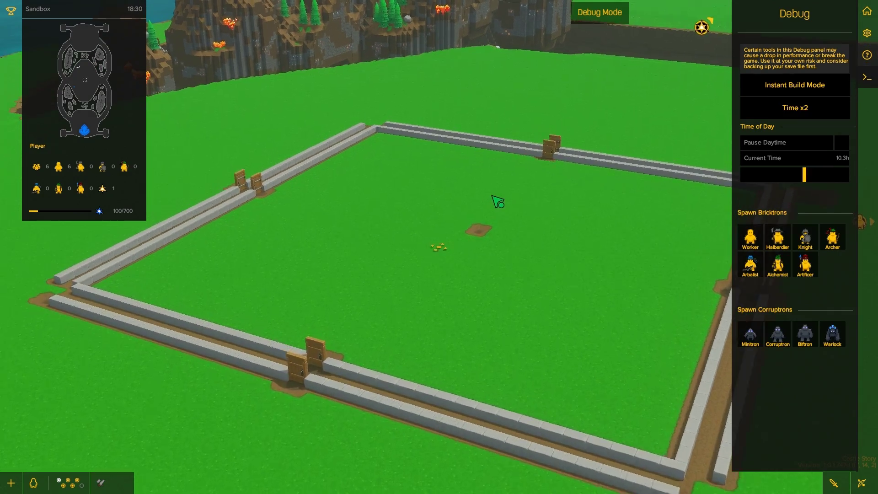
{"action": "scroll", "coordinate": [508, 206], "scroll_direction": "up", "scroll_amount": 2}
{"action": "scroll", "coordinate": [495, 220], "scroll_direction": "down", "scroll_amount": 3}
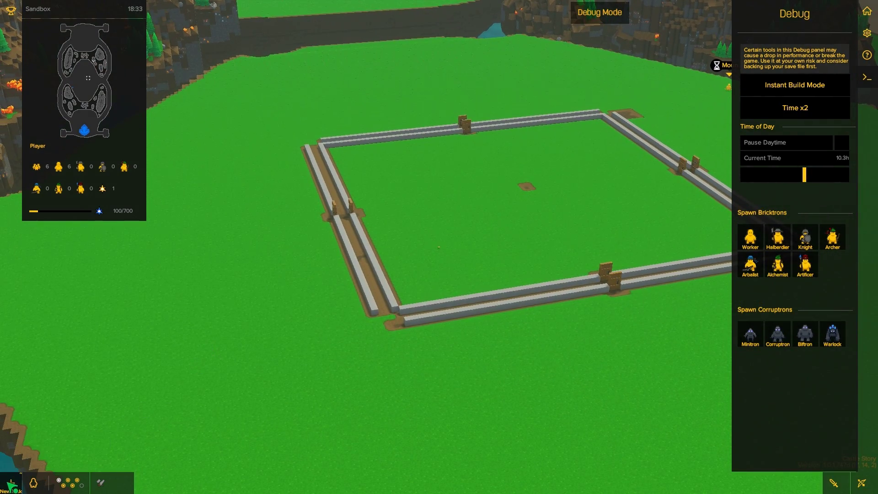
Step: Start a Build construction task from New Task and view the crossing inner-wall blueprint
{"action": "left_click", "coordinate": [10, 484]}
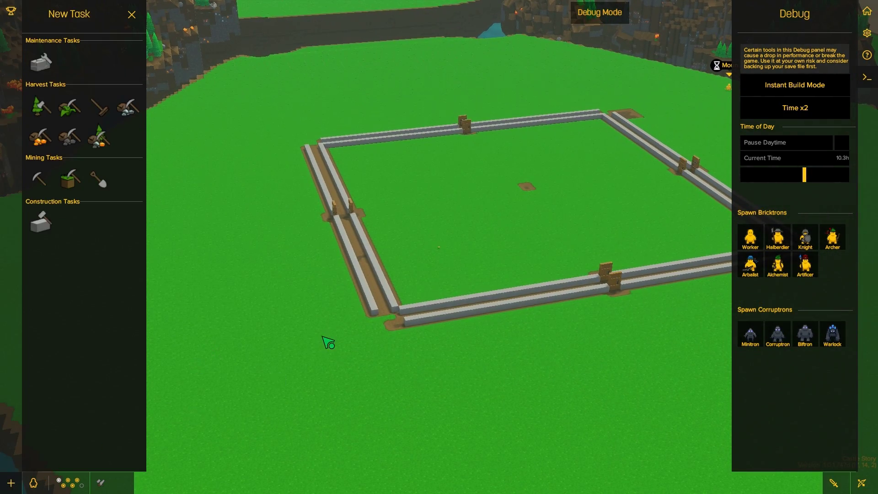
{"action": "key", "text": "e"}
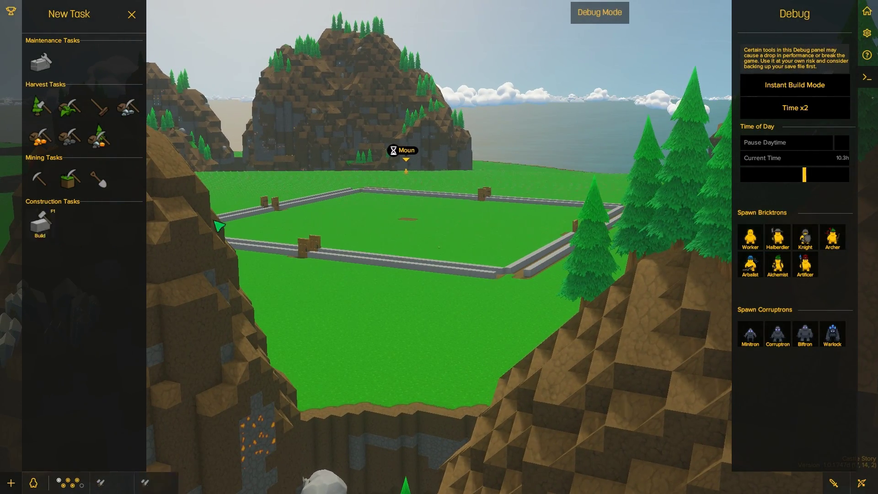
{"action": "key", "text": "F1"}
{"action": "scroll", "coordinate": [419, 288], "scroll_direction": "up", "scroll_amount": 2}
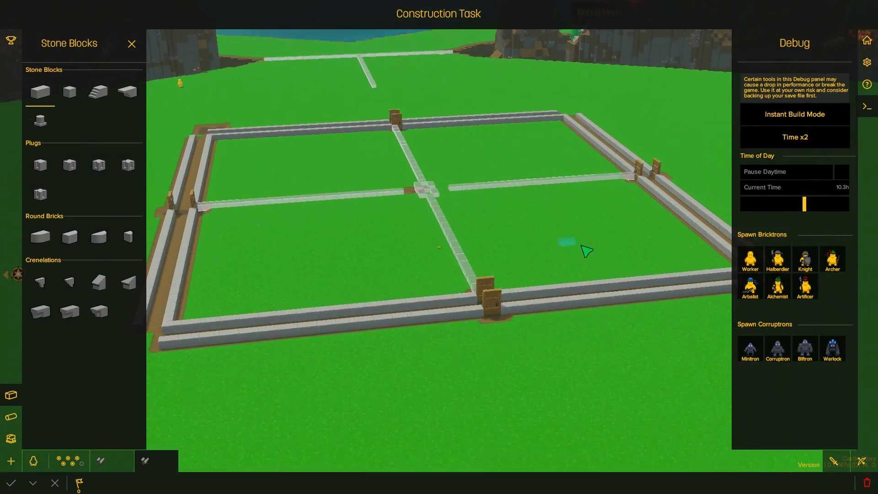
{"action": "scroll", "coordinate": [338, 323], "scroll_direction": "down", "scroll_amount": 2}
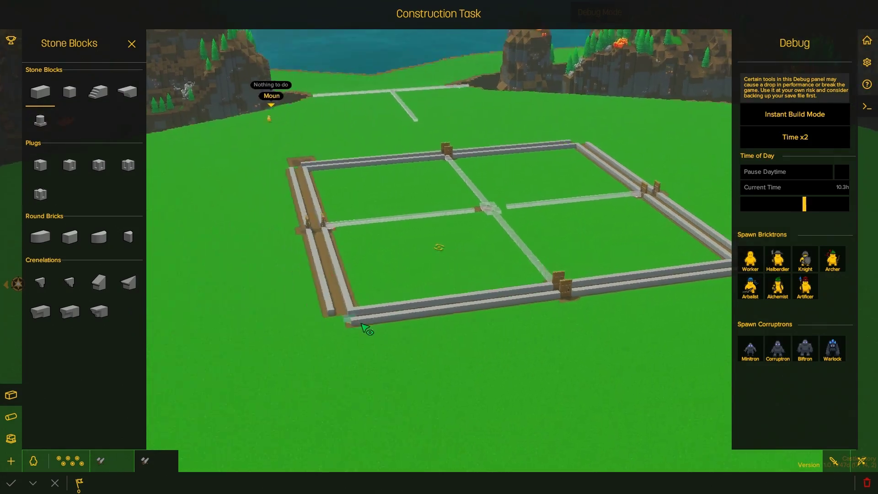
{"action": "key", "text": "e"}
{"action": "scroll", "coordinate": [377, 223], "scroll_direction": "up", "scroll_amount": 3}
{"action": "key", "text": "e"}
{"action": "scroll", "coordinate": [337, 210], "scroll_direction": "down", "scroll_amount": 2}
{"action": "scroll", "coordinate": [336, 210], "scroll_direction": "down", "scroll_amount": 2}
{"action": "scroll", "coordinate": [462, 202], "scroll_direction": "down", "scroll_amount": 2}
{"action": "scroll", "coordinate": [454, 226], "scroll_direction": "up", "scroll_amount": 2}
{"action": "scroll", "coordinate": [458, 228], "scroll_direction": "down", "scroll_amount": 3}
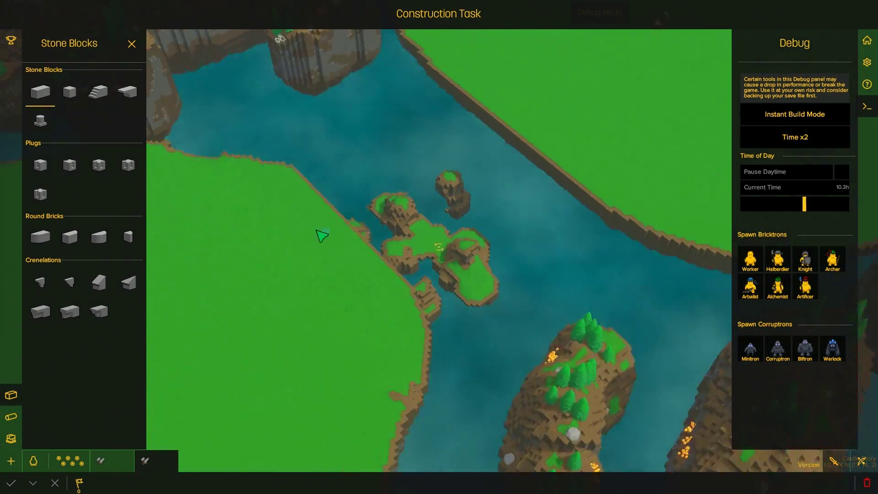
{"action": "scroll", "coordinate": [564, 295], "scroll_direction": "up", "scroll_amount": 2}
{"action": "scroll", "coordinate": [550, 342], "scroll_direction": "up", "scroll_amount": 2}
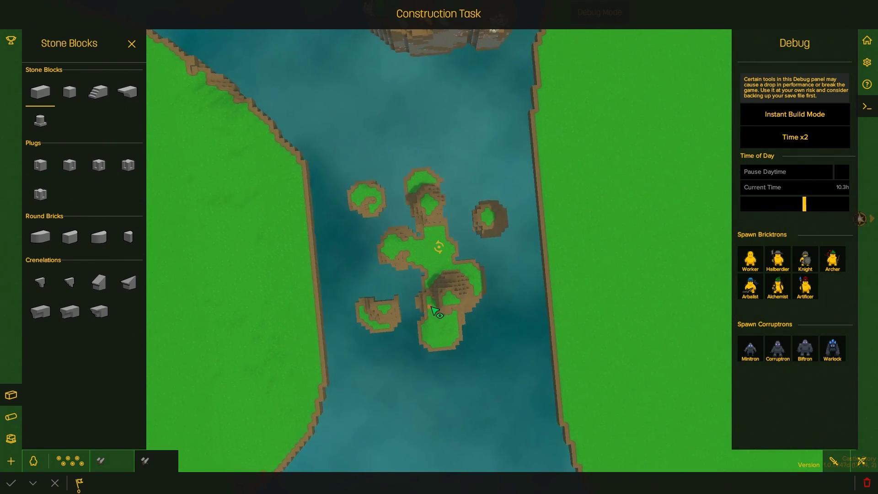
{"action": "scroll", "coordinate": [411, 259], "scroll_direction": "down", "scroll_amount": 2}
{"action": "scroll", "coordinate": [353, 141], "scroll_direction": "up", "scroll_amount": 2}
{"action": "scroll", "coordinate": [412, 183], "scroll_direction": "up", "scroll_amount": 2}
{"action": "scroll", "coordinate": [411, 182], "scroll_direction": "down", "scroll_amount": 3}
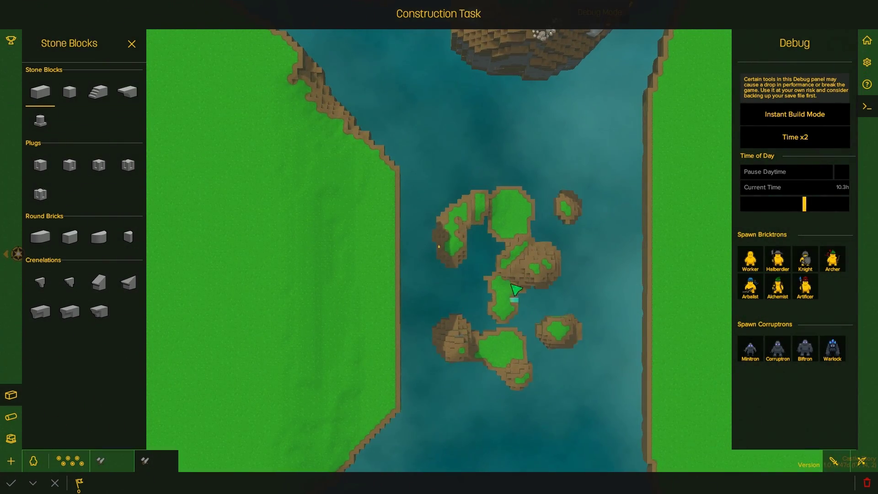
{"action": "scroll", "coordinate": [428, 190], "scroll_direction": "up", "scroll_amount": 3}
{"action": "scroll", "coordinate": [355, 172], "scroll_direction": "up", "scroll_amount": 2}
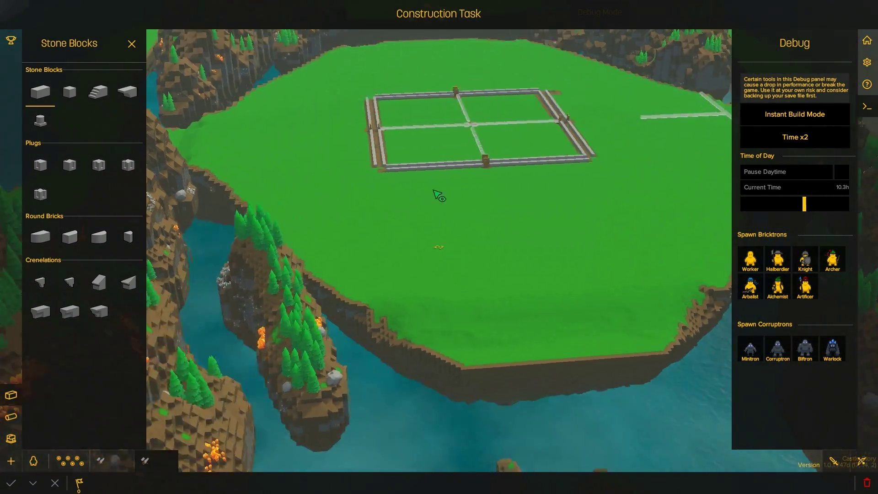
{"action": "scroll", "coordinate": [457, 196], "scroll_direction": "down", "scroll_amount": 2}
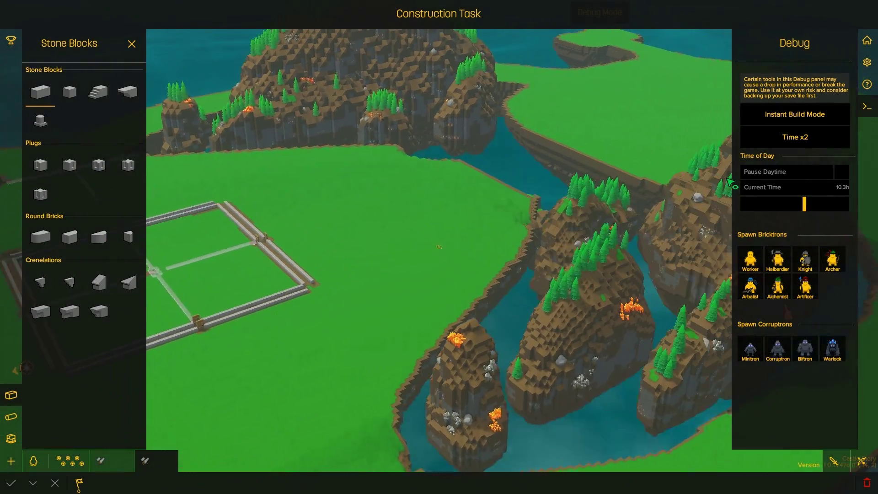
{"action": "scroll", "coordinate": [731, 184], "scroll_direction": "down", "scroll_amount": 2}
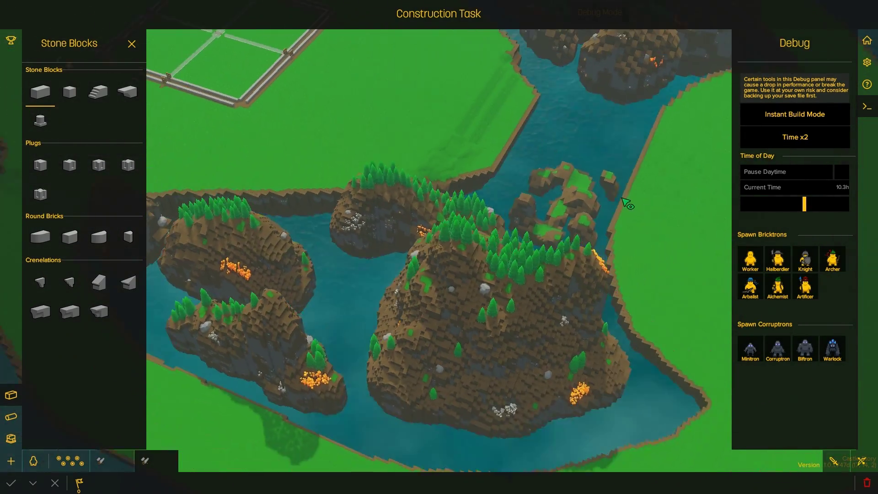
{"action": "scroll", "coordinate": [626, 202], "scroll_direction": "up", "scroll_amount": 3}
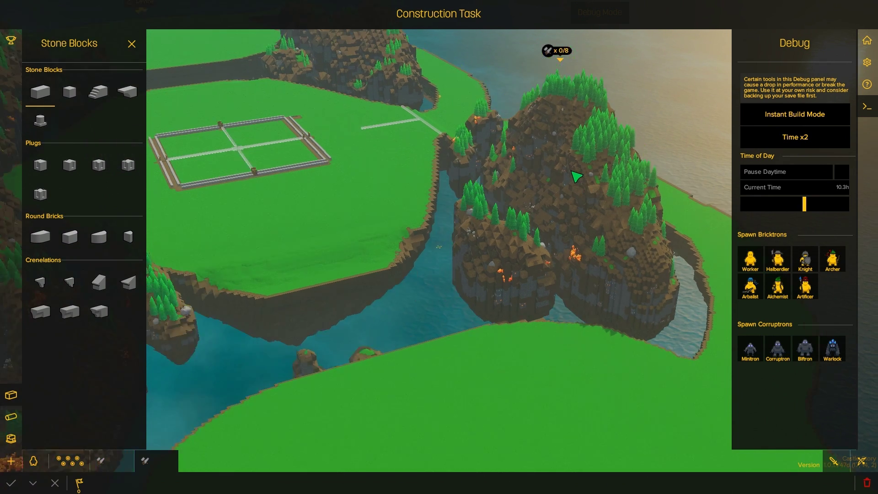
{"action": "scroll", "coordinate": [575, 178], "scroll_direction": "up", "scroll_amount": 2}
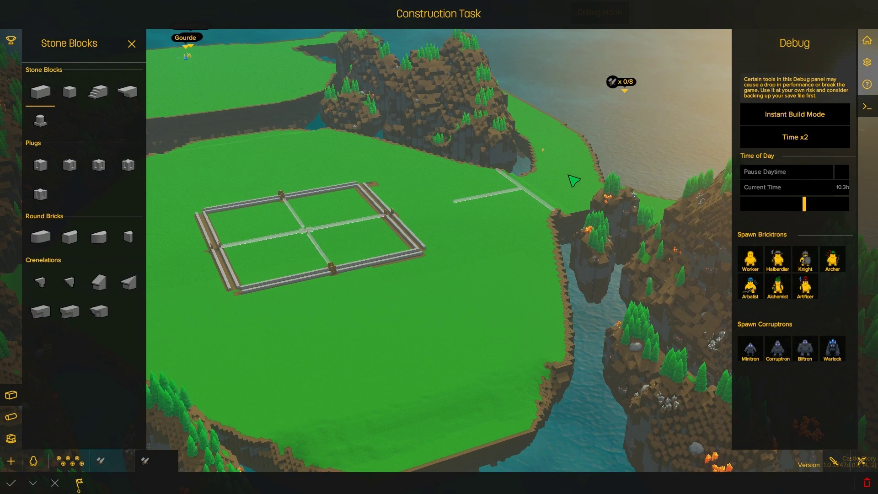